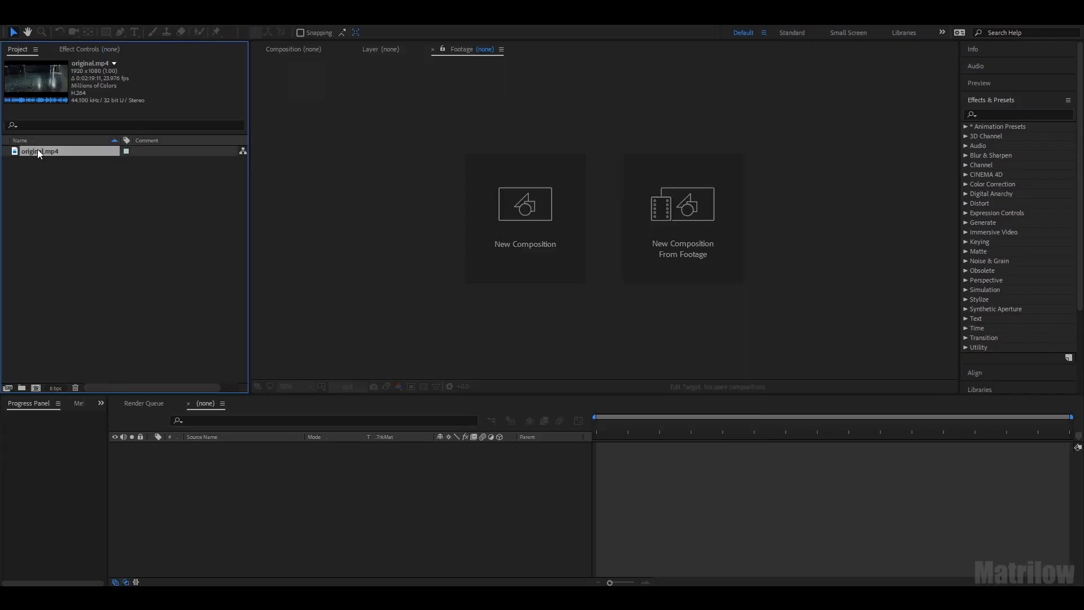
Create a composition from original.mp4 and a blank 1920 x 1080 composition at 25 fps with a 15-second duration.
right_click(39, 153)
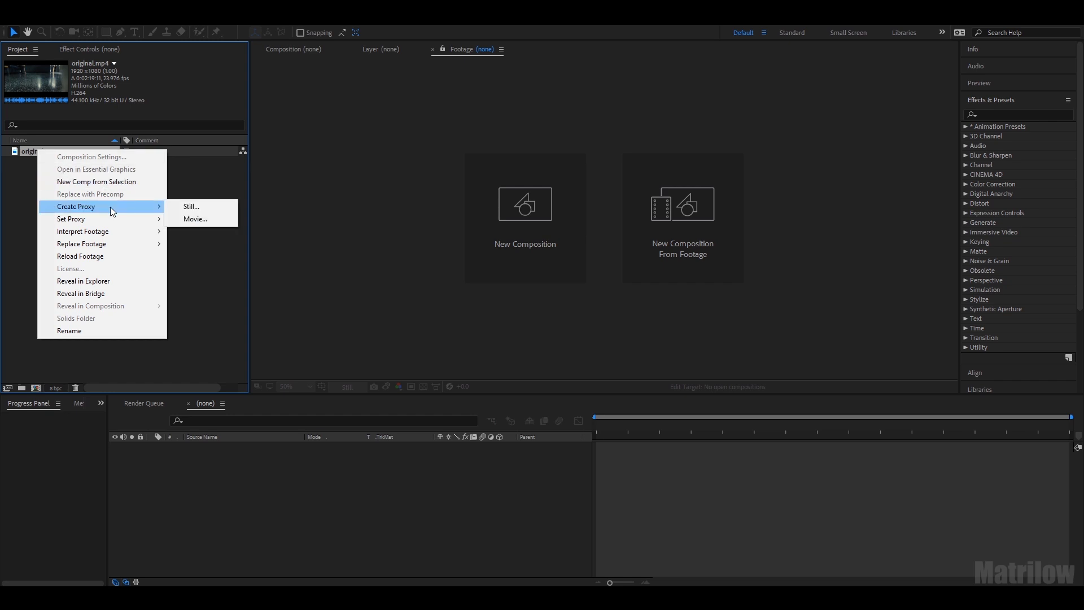
left_click(127, 189)
right_click(55, 202)
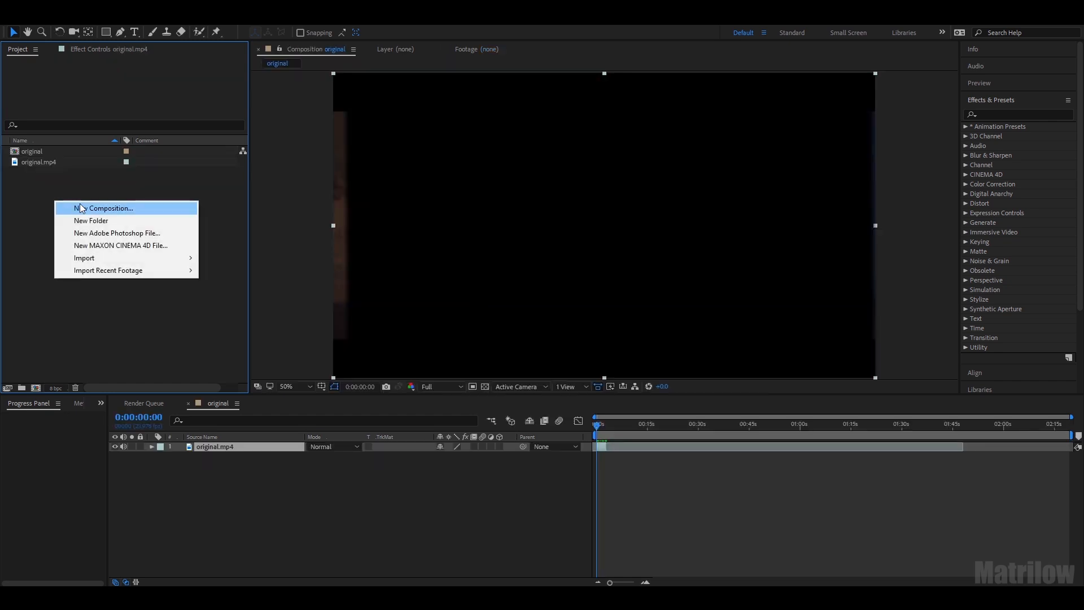
left_click(97, 208)
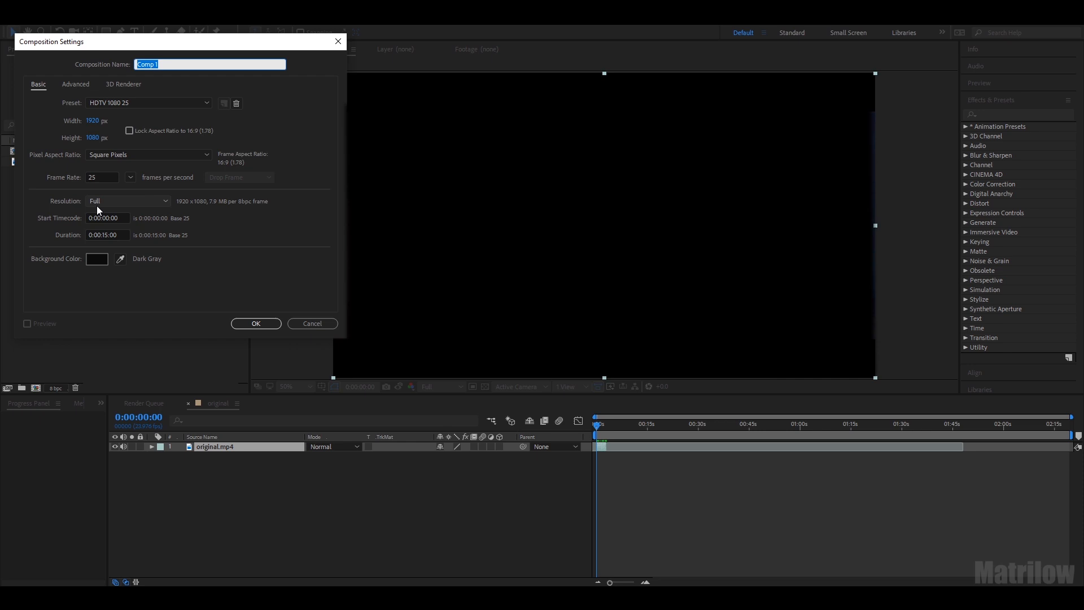
left_click(262, 324)
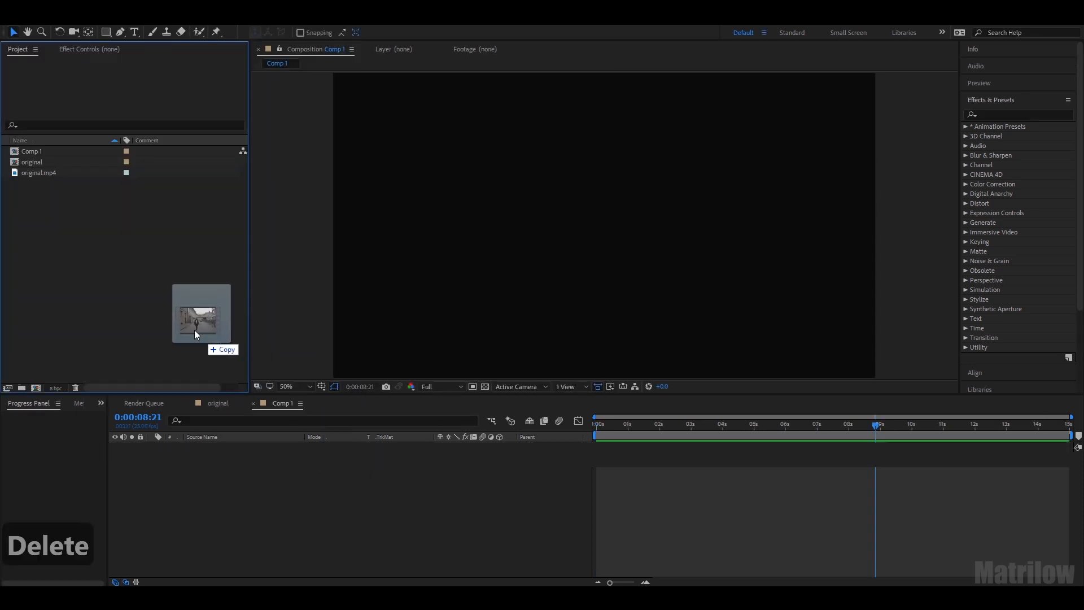
Place C0006.MP4 in the Comp 1 timeline and time-stretch it to 200%.
left_click_drag(200, 338, 209, 480)
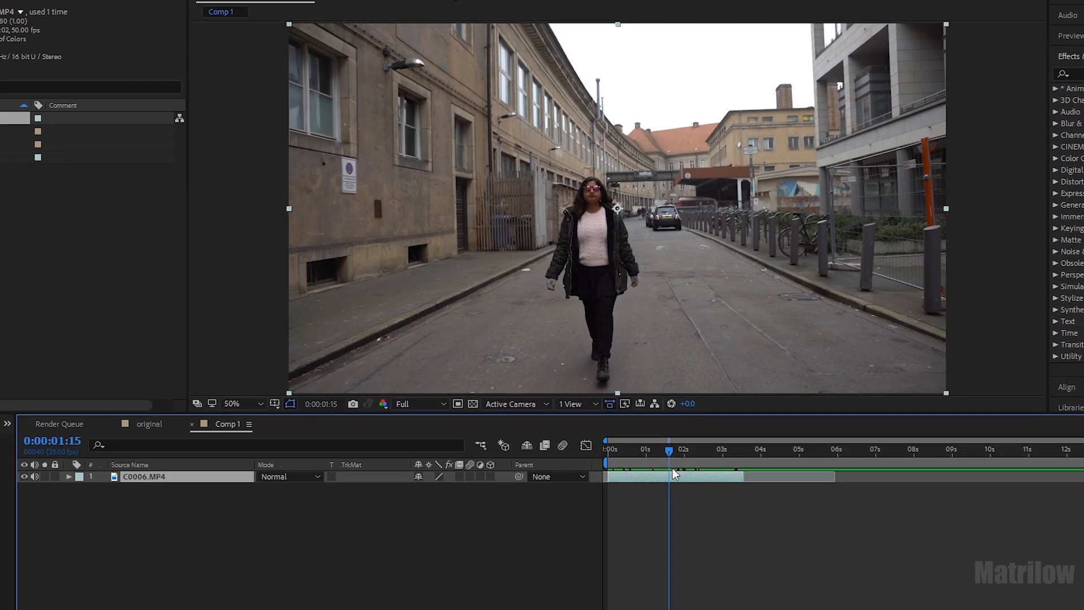
right_click(675, 475)
mouse_move(790, 164)
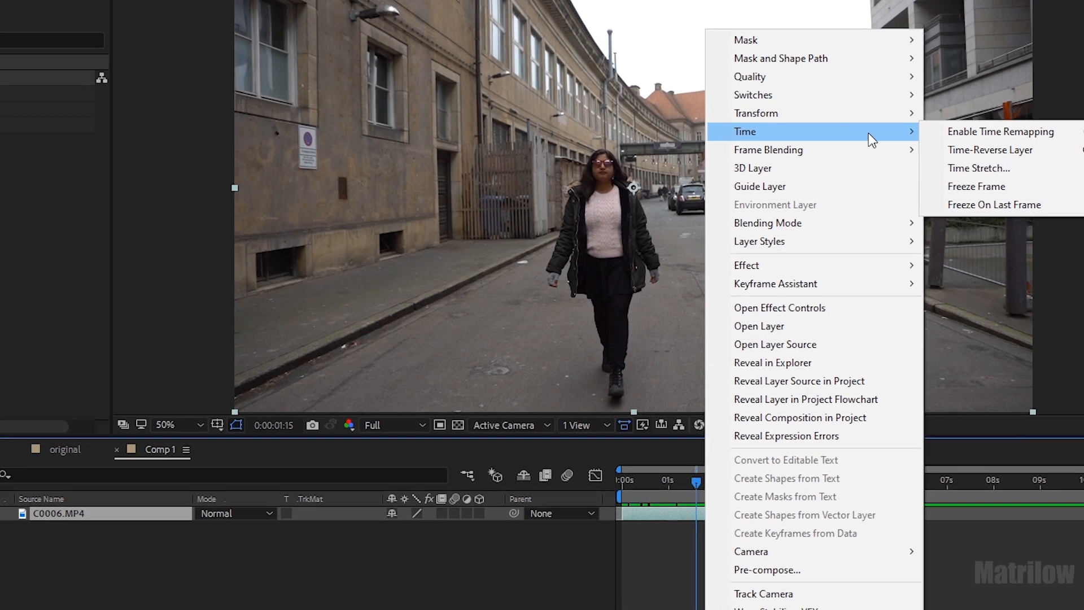
left_click(1039, 176)
type("200")
left_click(587, 405)
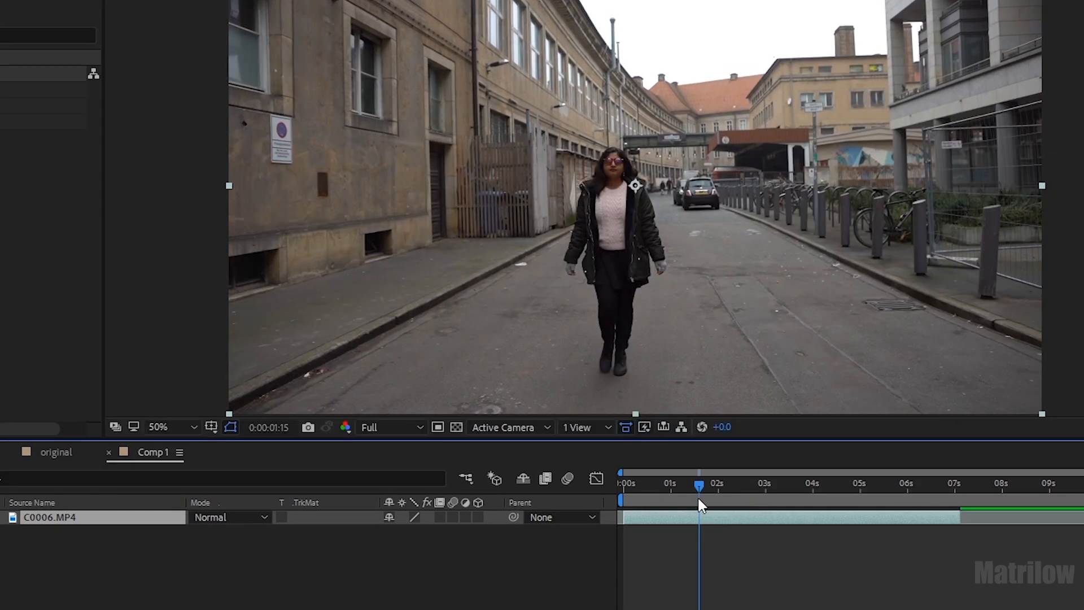
key("Home")
key("space")
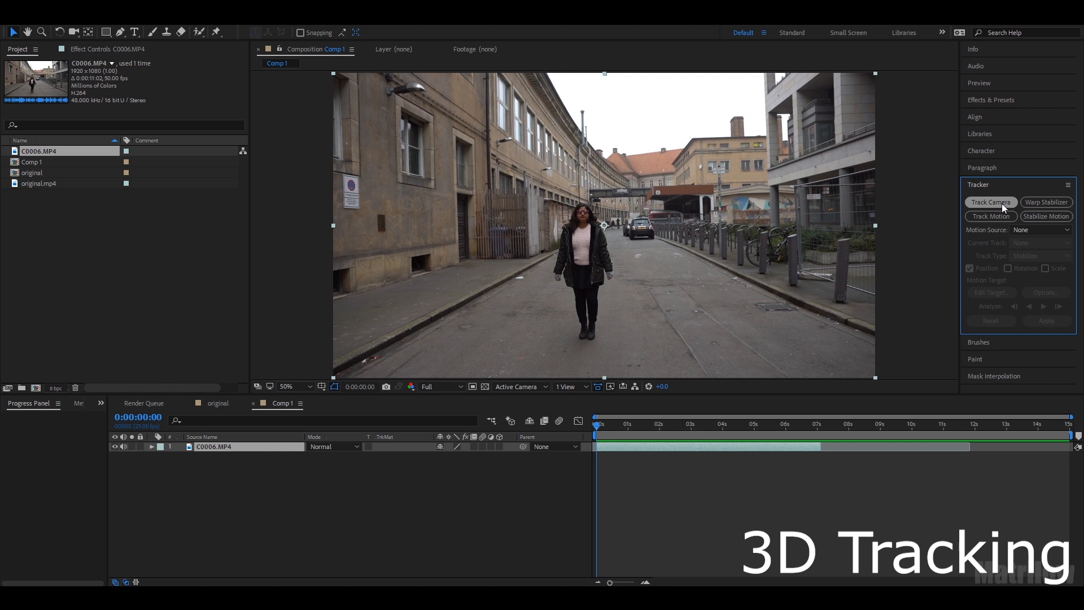
Camera-track the C0006.MP4 clip and create a solid and camera from three track points on the street surface.
left_click(1002, 206)
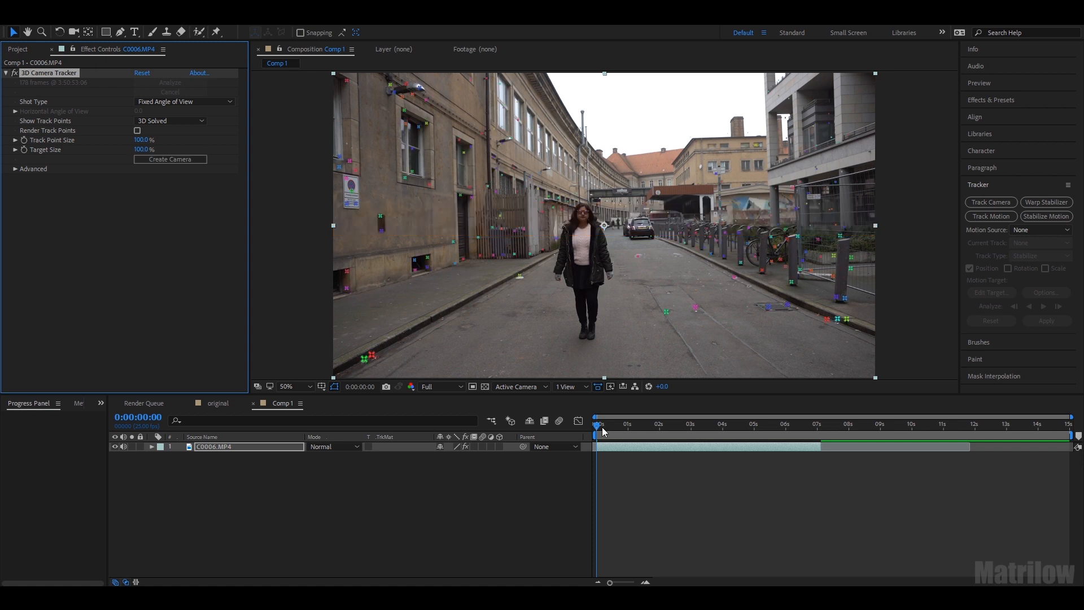
mouse_move(599, 428)
left_mouse_down()
mouse_move(701, 444)
mouse_move(590, 430)
left_mouse_up()
left_click(364, 359)
left_click(637, 256, "shift")
right_click(642, 286)
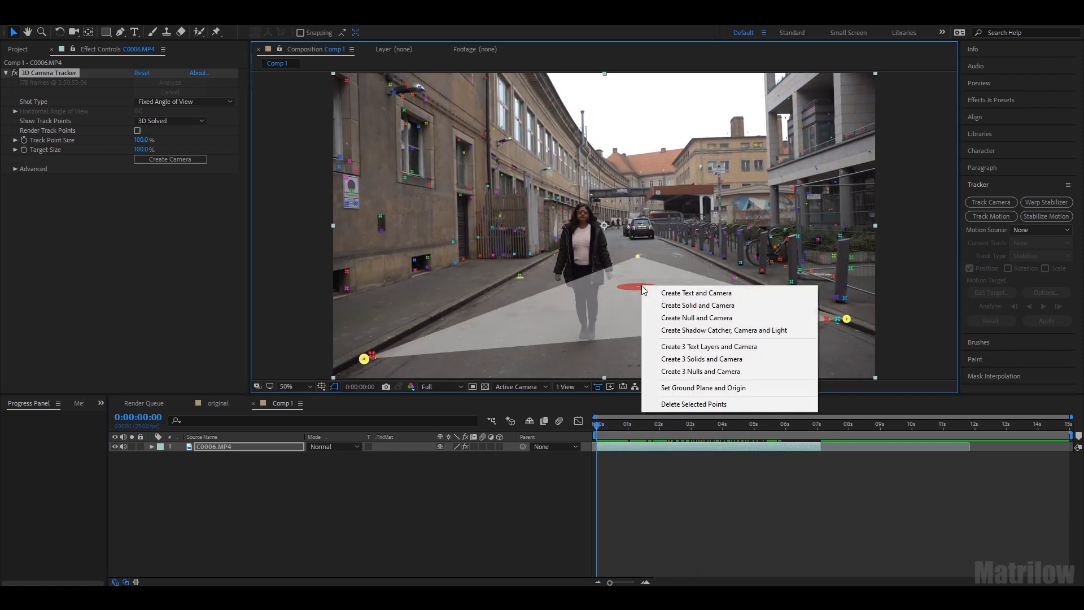
left_click(735, 305)
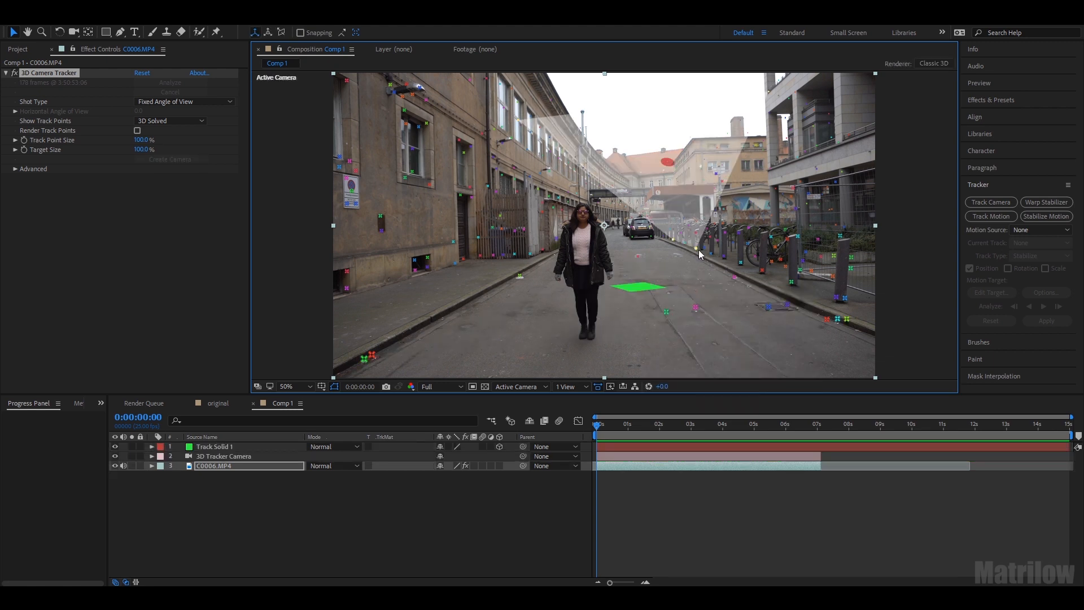
Create a second solid from track points in the background beyond the street and scale it to 1108%.
right_click(672, 168)
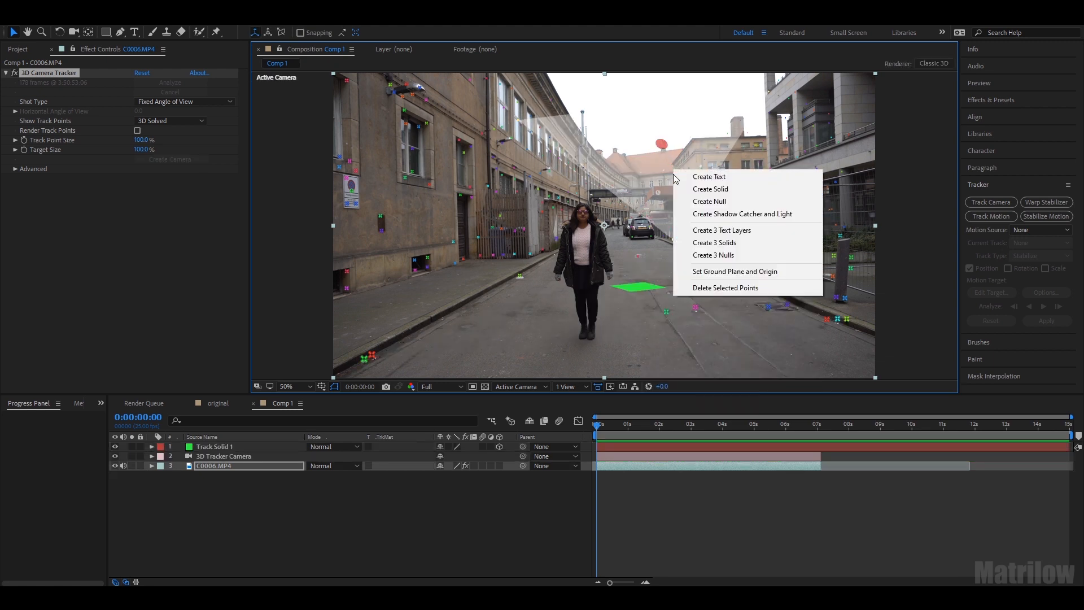
left_click(744, 187)
key("space")
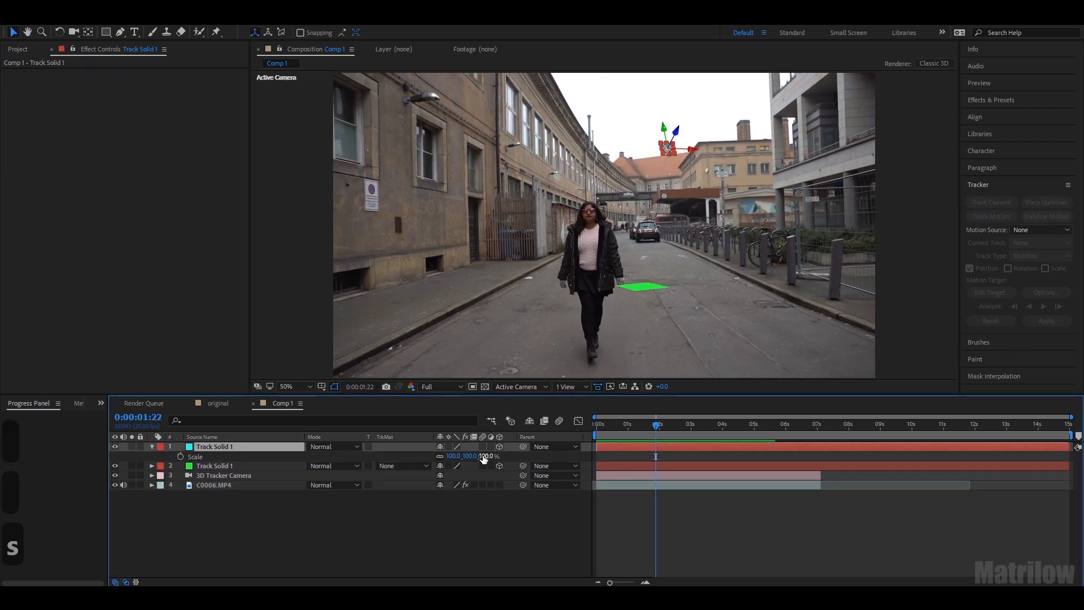
left_click_drag(483, 458, 1079, 479)
key("space")
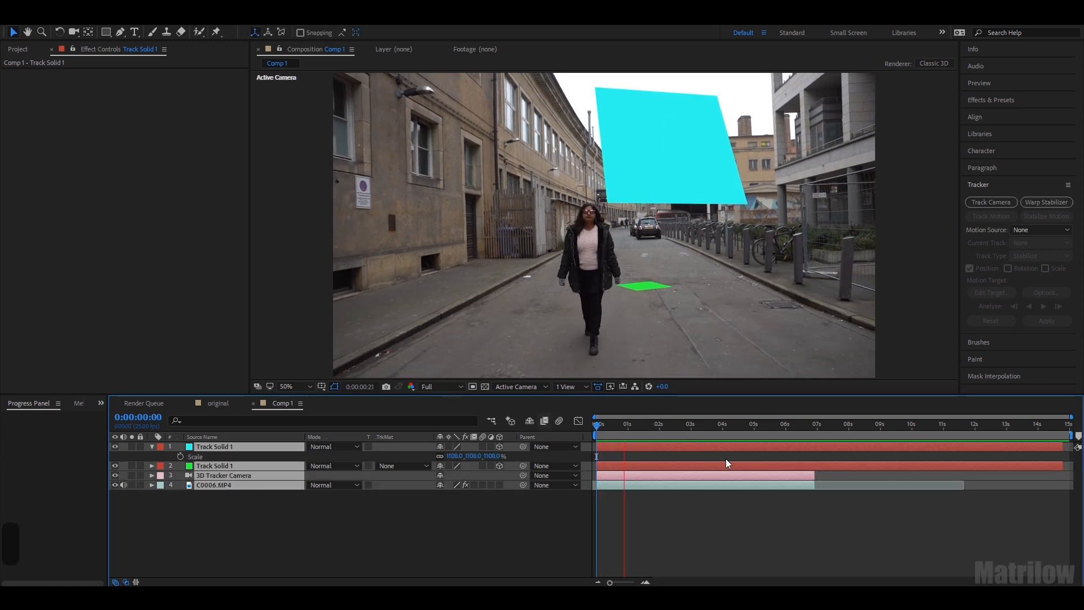
Rotate the green solid to align squarely with the street, and rotate the cyan solid to face the camera upright.
left_click(152, 466)
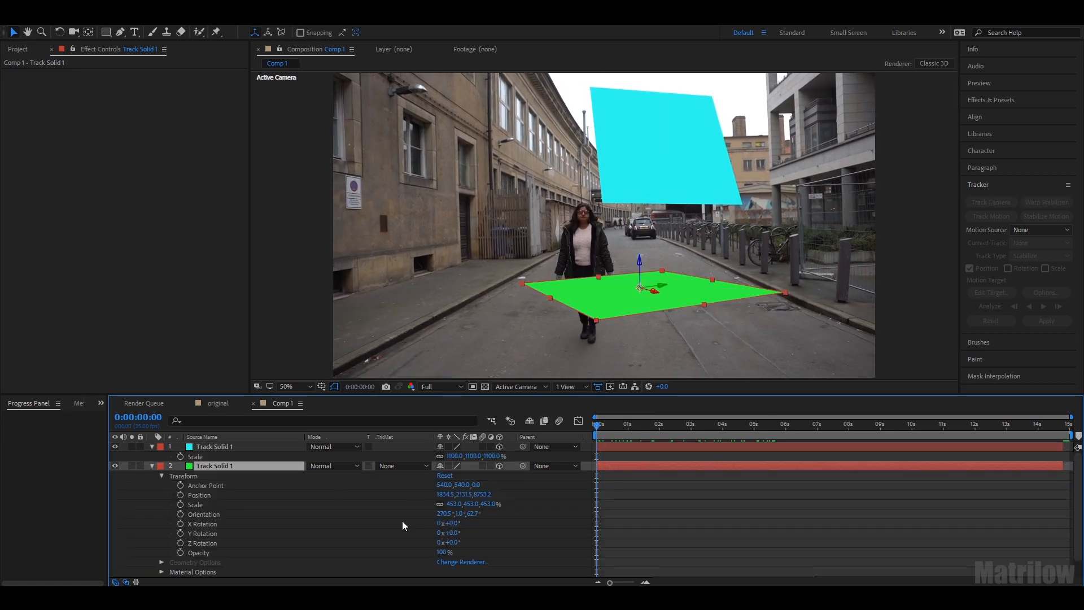
left_click_drag(450, 532, 460, 534)
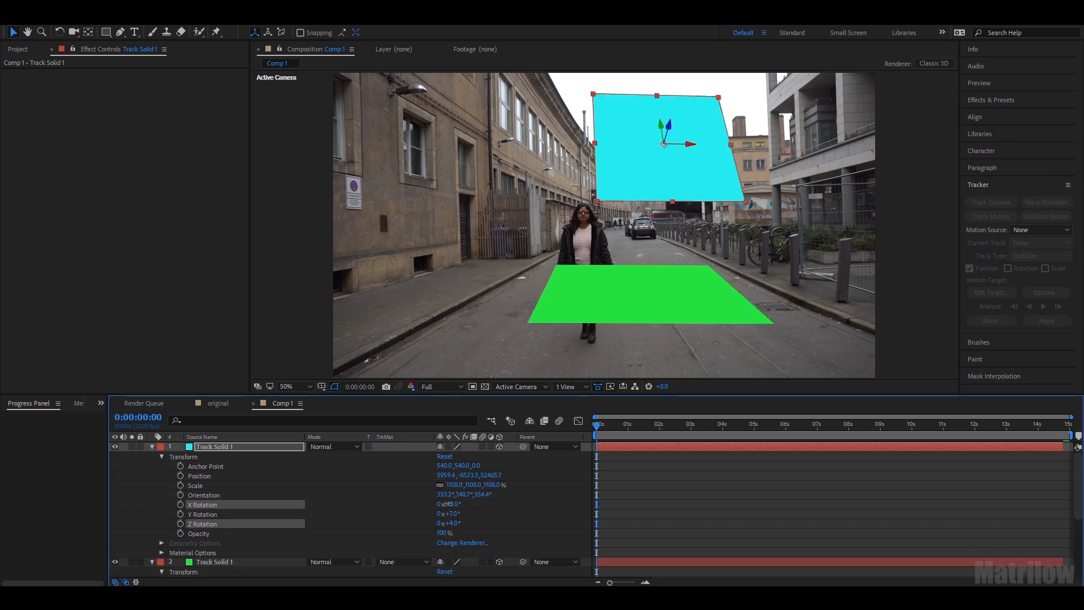
mouse_move(455, 512)
left_mouse_down()
mouse_move(471, 511)
mouse_move(460, 523)
left_mouse_up()
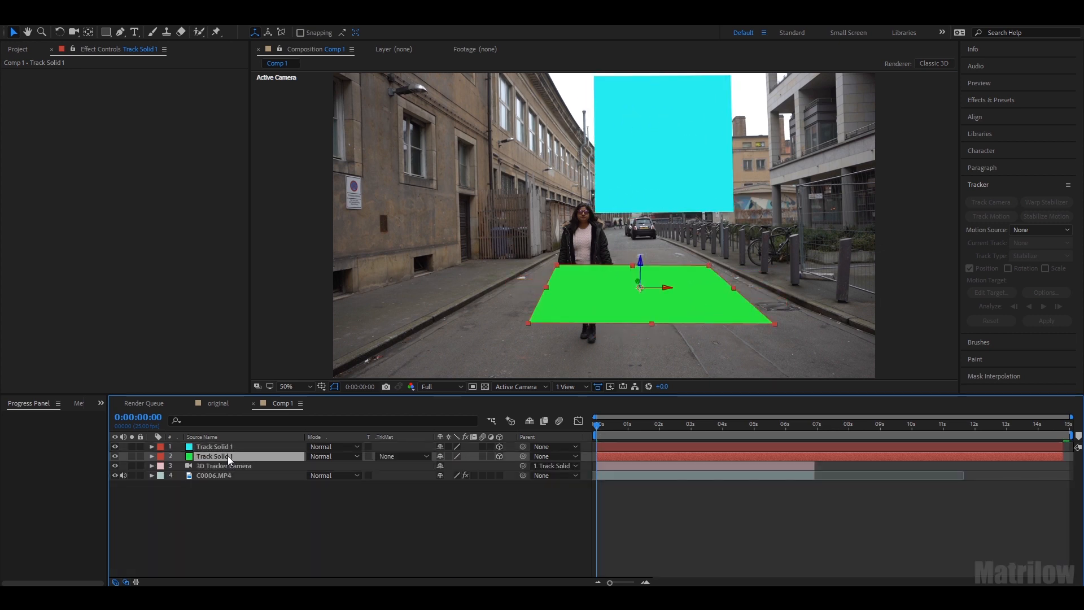
Rename the green track solid layer as ground.
right_click(231, 455)
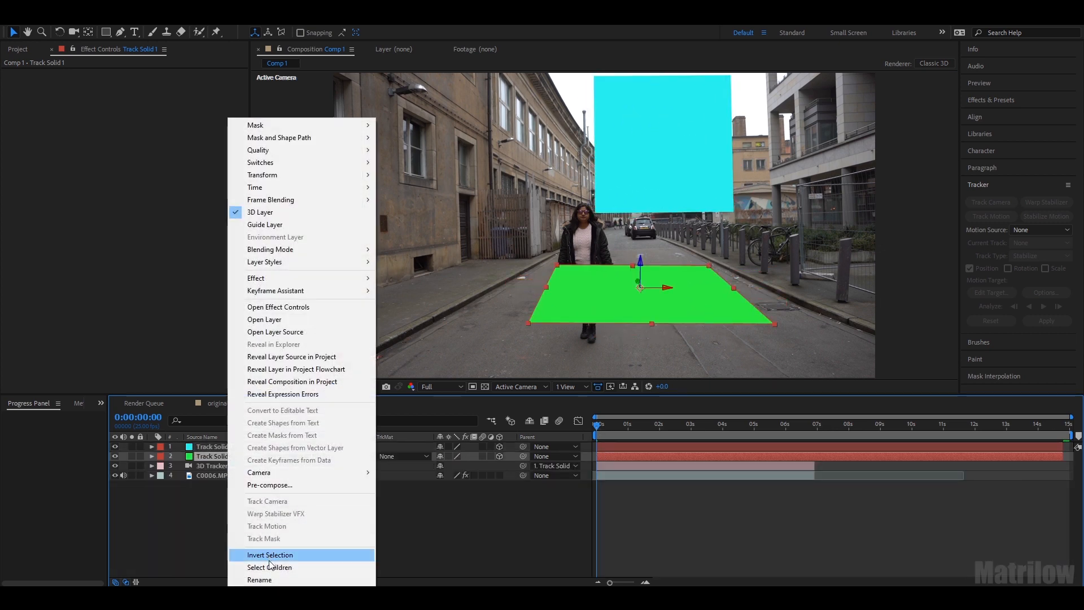
left_click(266, 579)
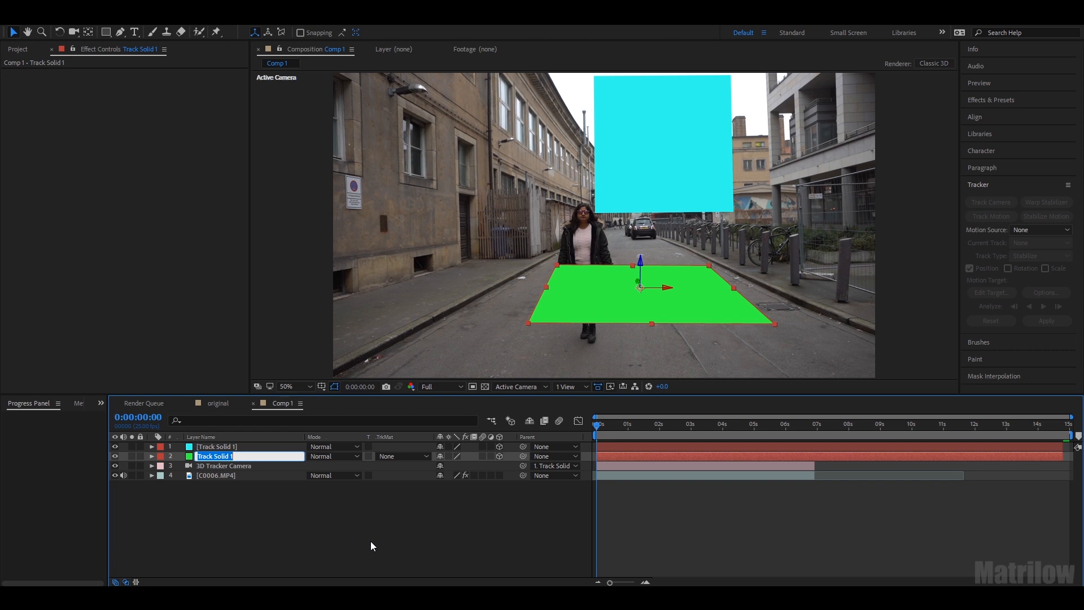
type("ground")
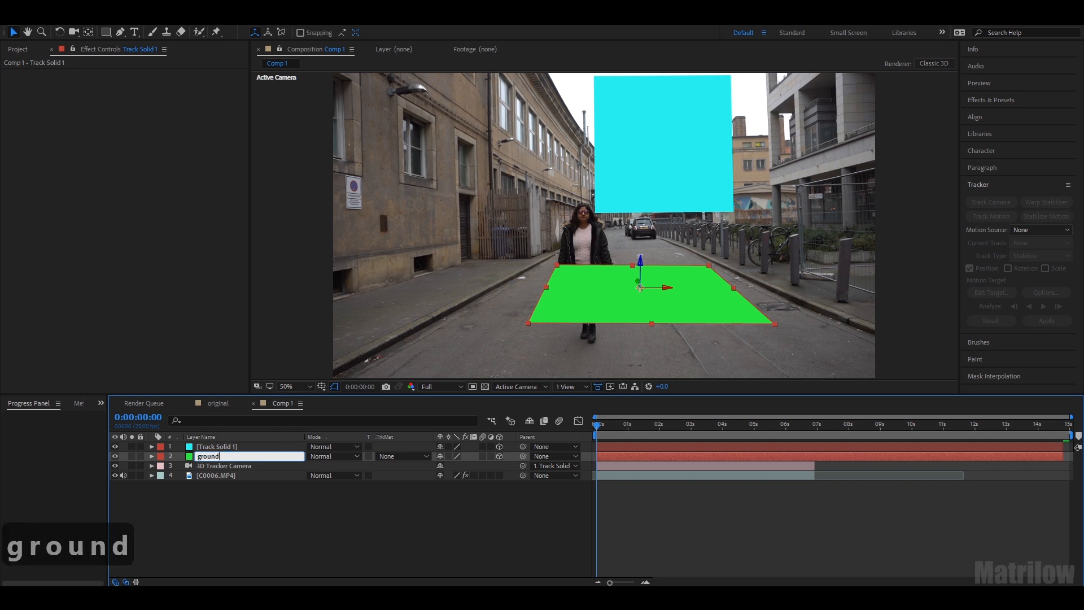
key("Return")
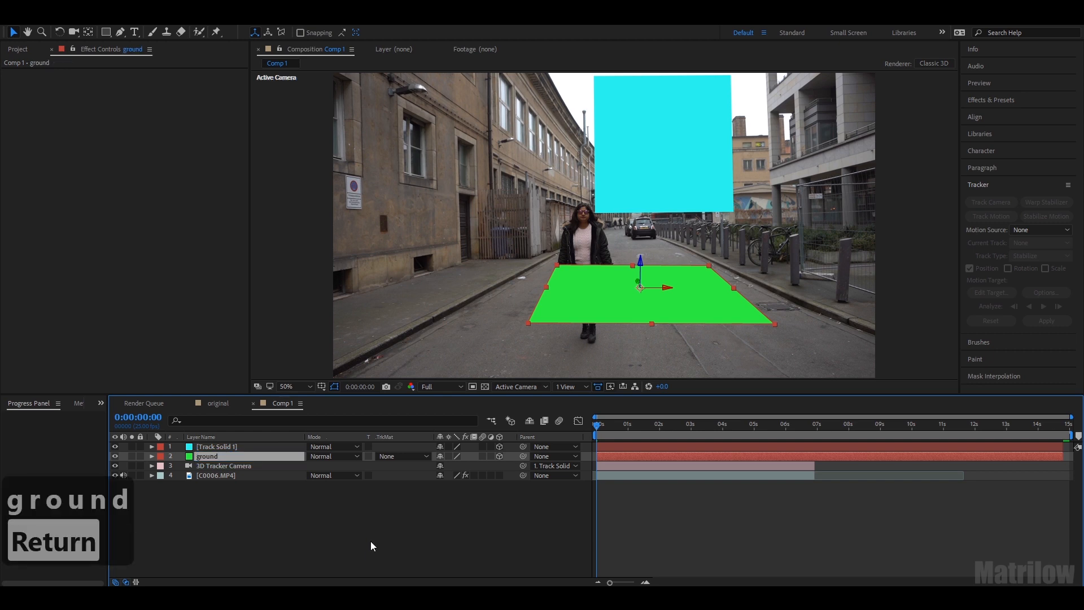
Rename the cyan track solid layer as background.
left_click(212, 446)
right_click(212, 446)
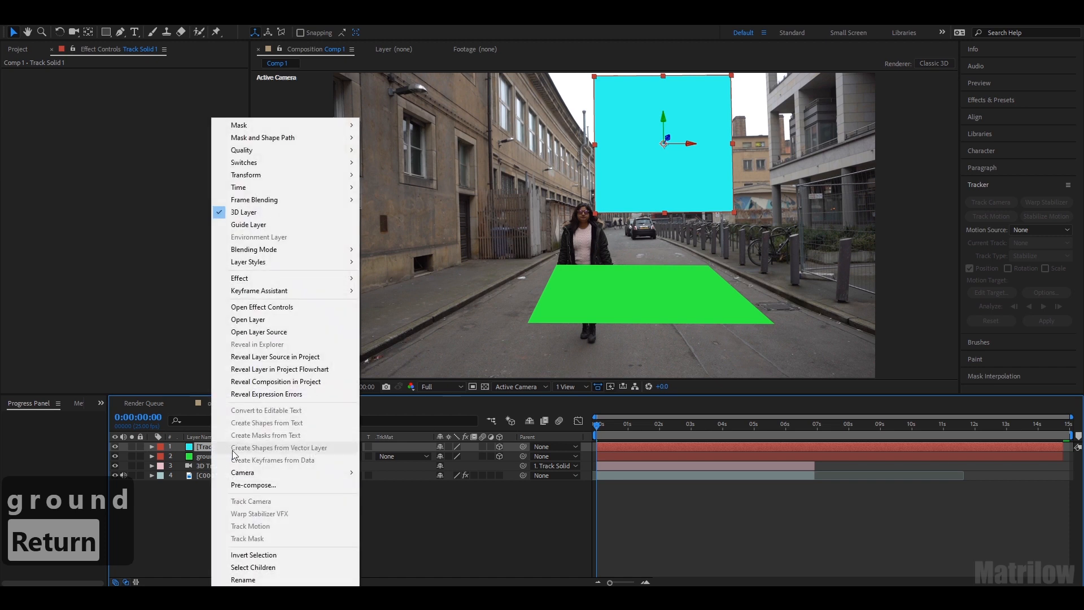
left_click(301, 581)
type("background")
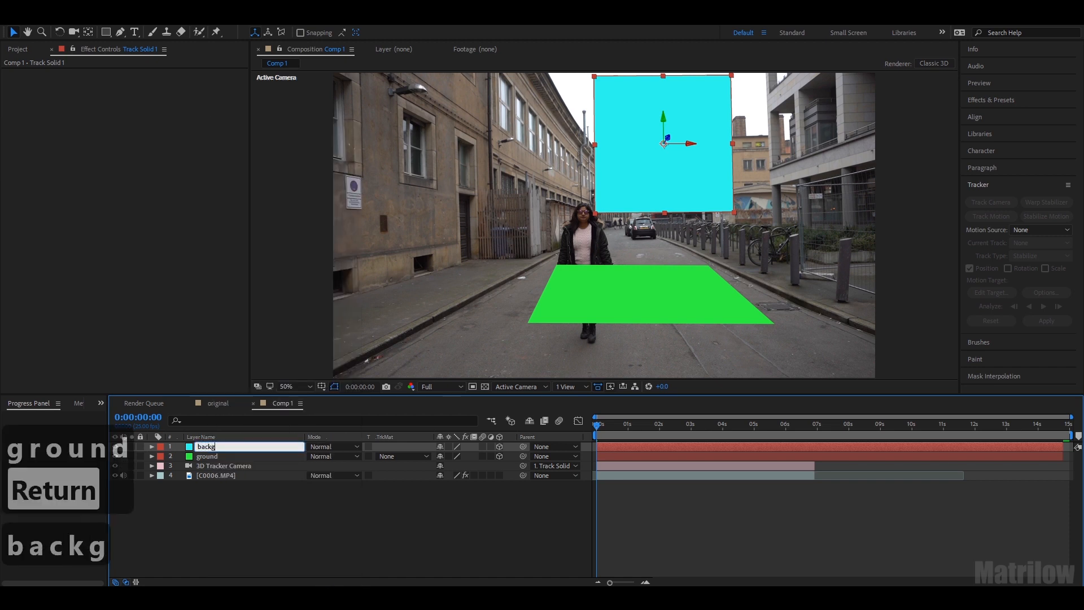
key("Return")
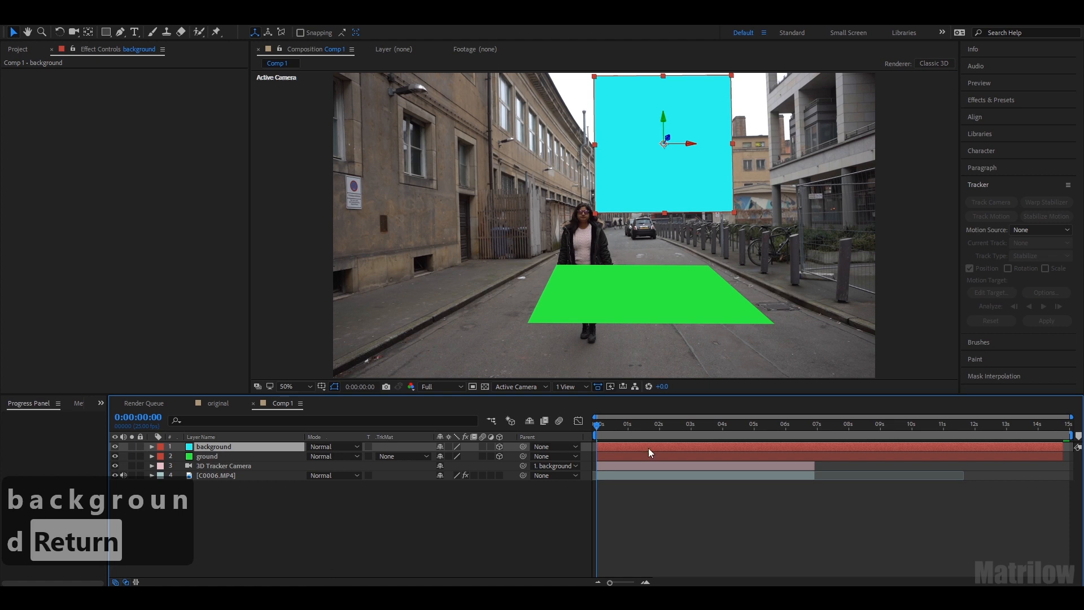
Parent the 3D Tracker Camera and the background layer to the ground layer.
left_click(571, 466)
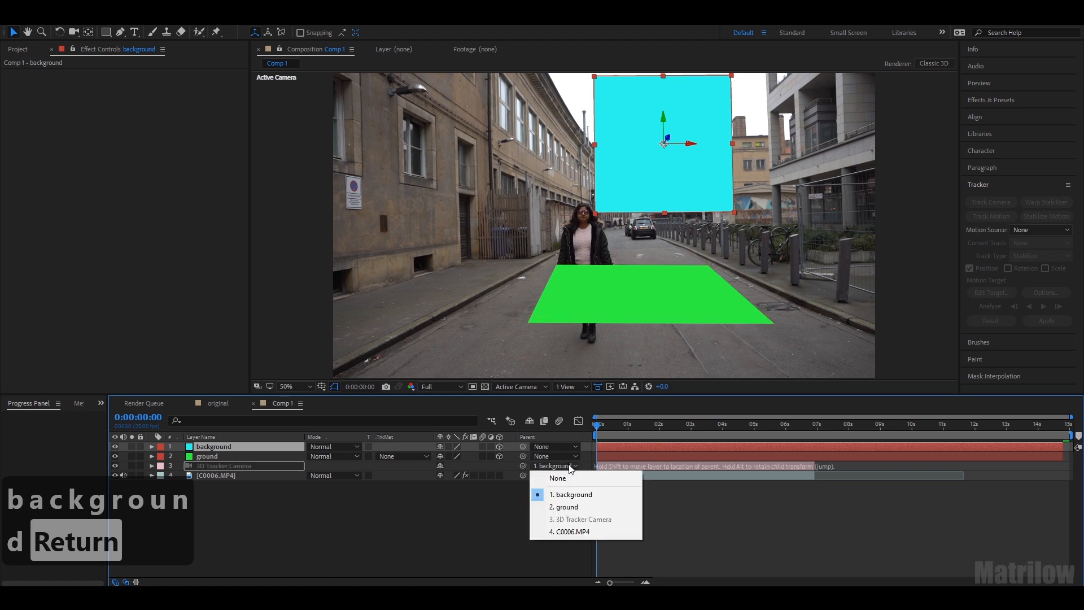
left_click(579, 507)
left_click(566, 447)
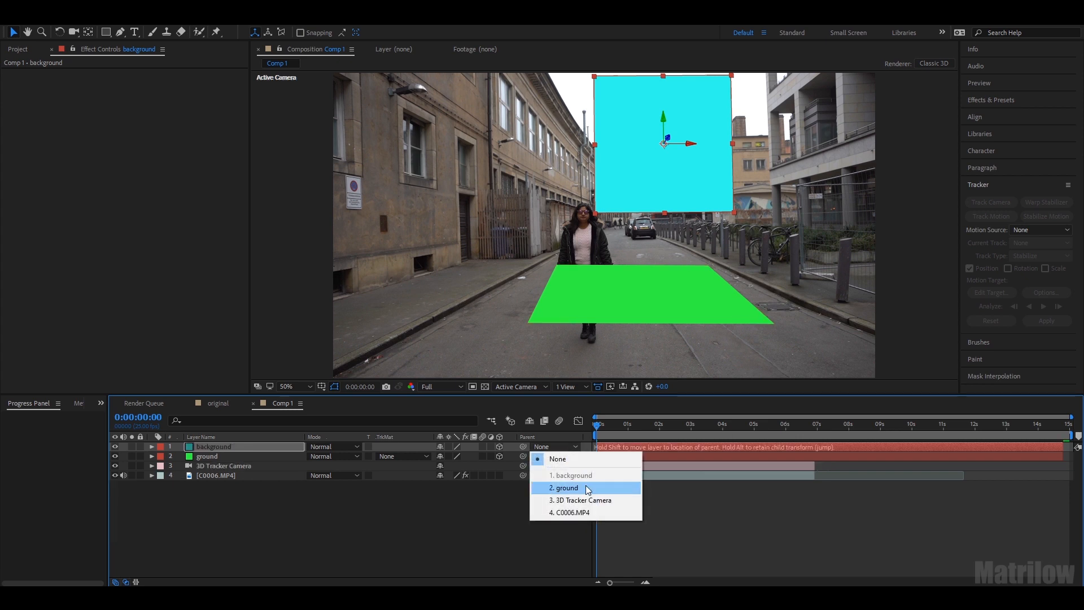
left_click(587, 489)
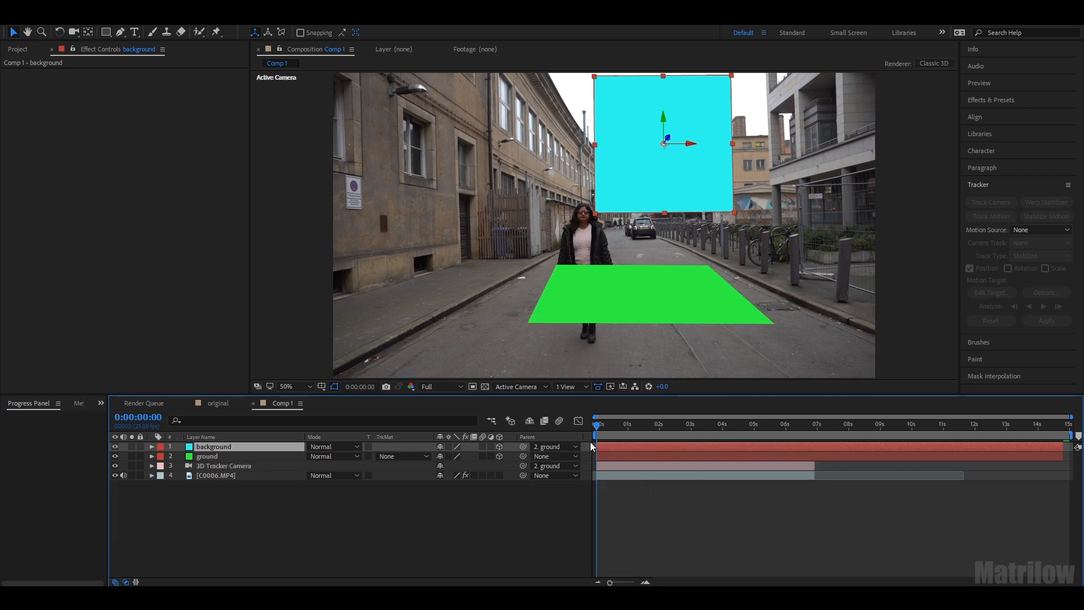
mouse_move(602, 429)
left_mouse_down()
mouse_move(719, 438)
mouse_move(593, 432)
left_mouse_up()
left_click(355, 538)
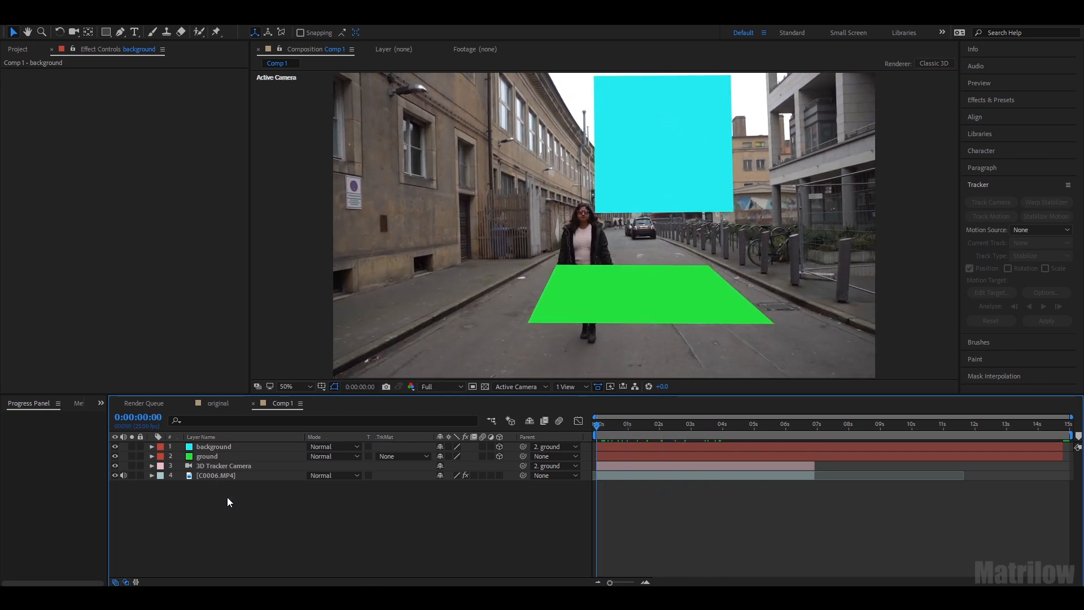
right_click(227, 497)
mouse_move(333, 375)
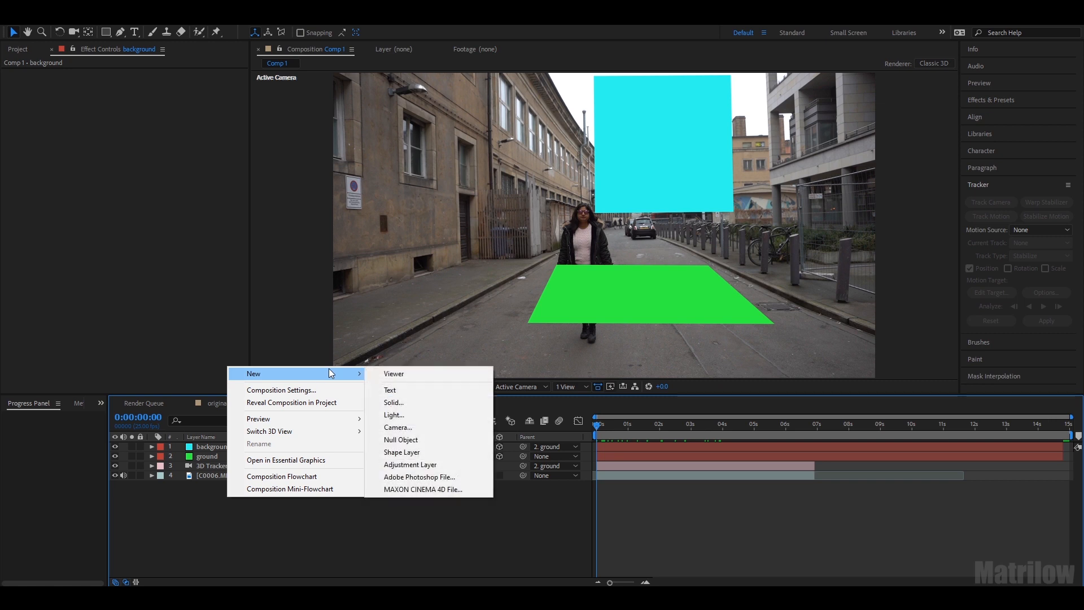
left_click(412, 403)
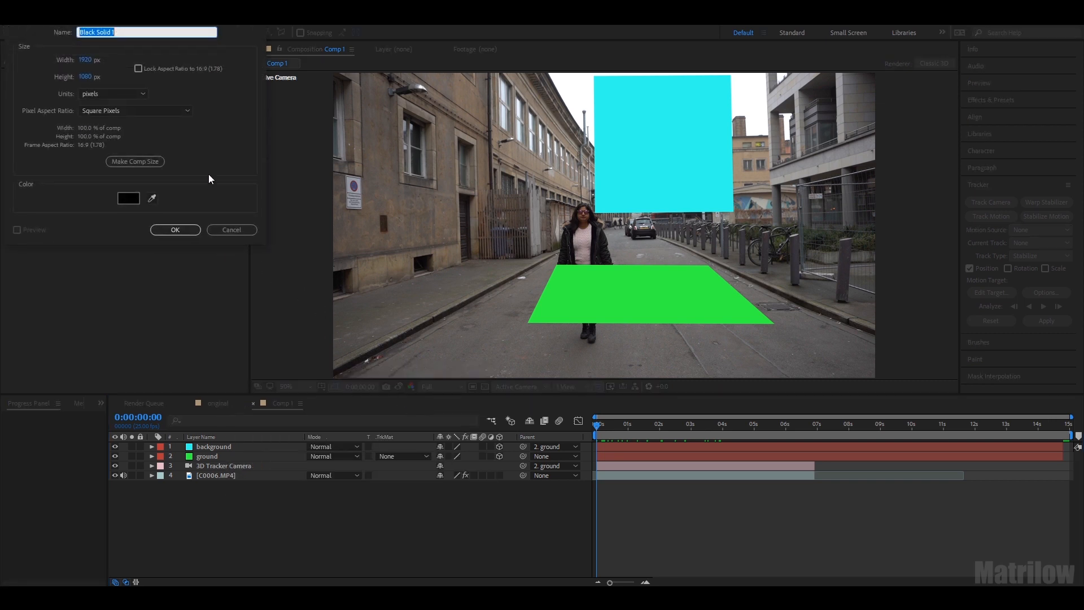
type("reference")
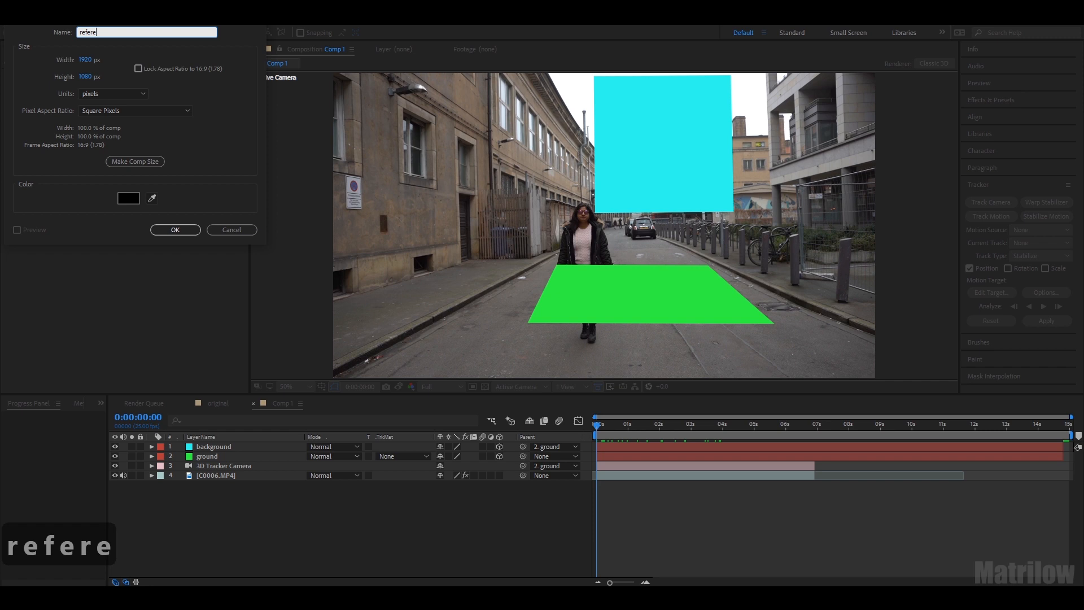
key("Return")
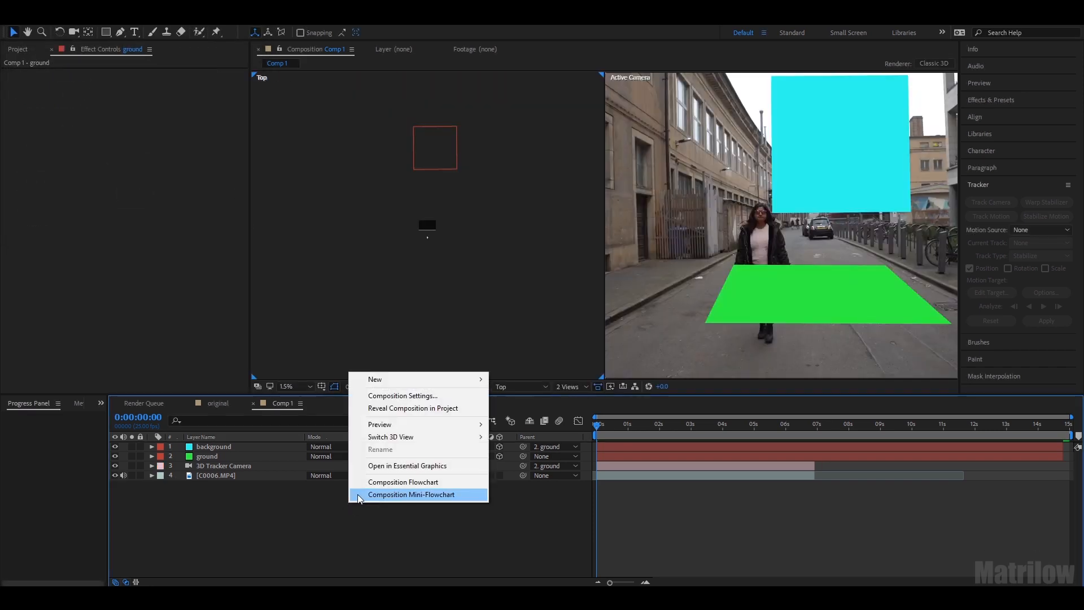
Create a black 1920 x 1080 px solid named reference in Comp 1.
mouse_move(446, 381)
left_click(522, 408)
type("referen")
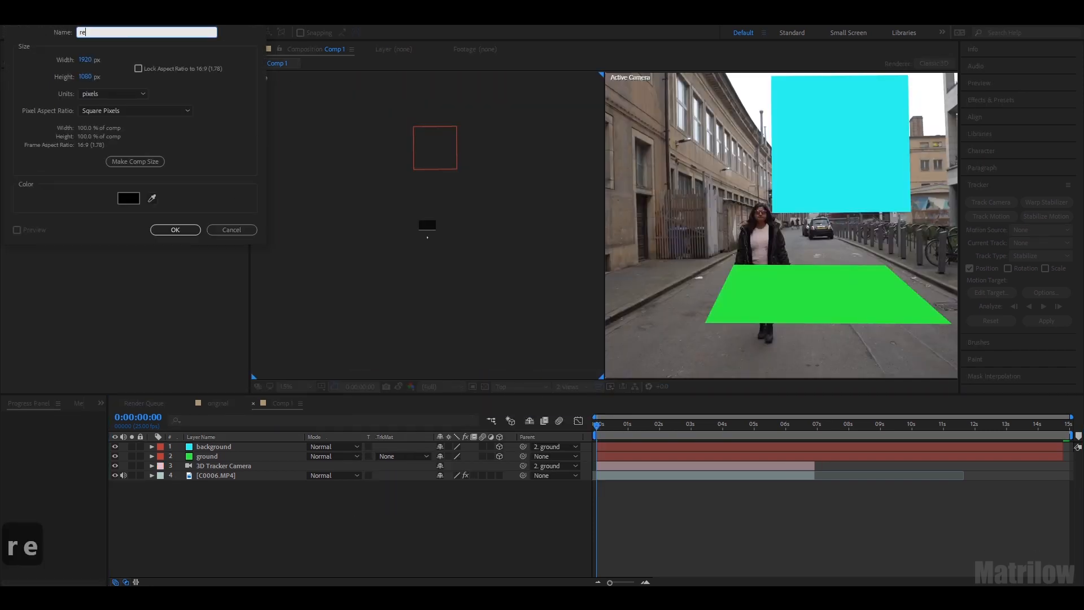
type("ce")
key("Return")
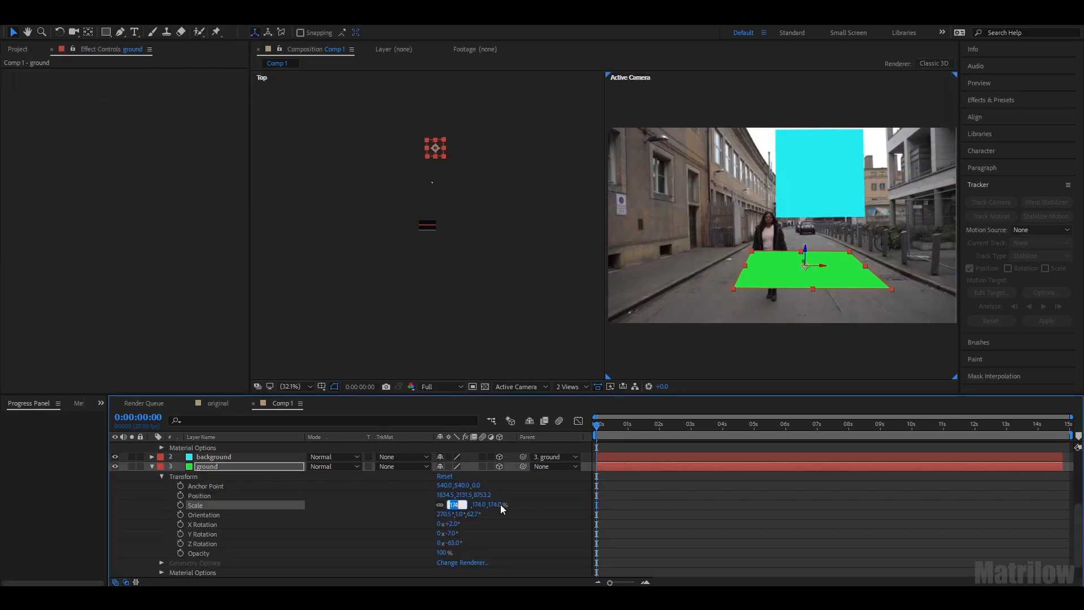
Set the ground layer's scale to 100% and its Y and Z orientation to 0°.
type("100")
key("Home")
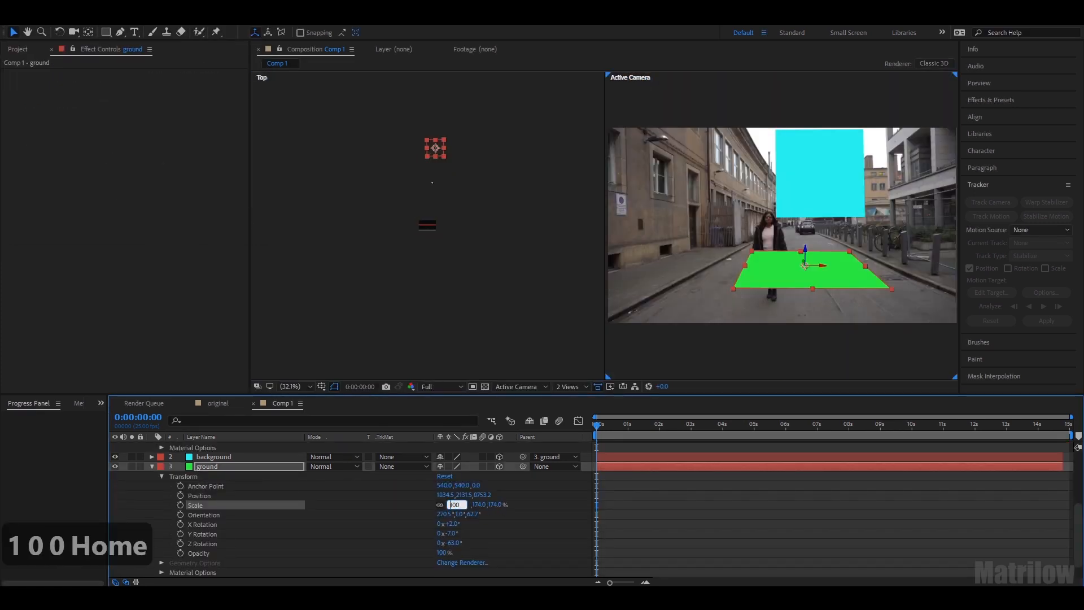
key("Return")
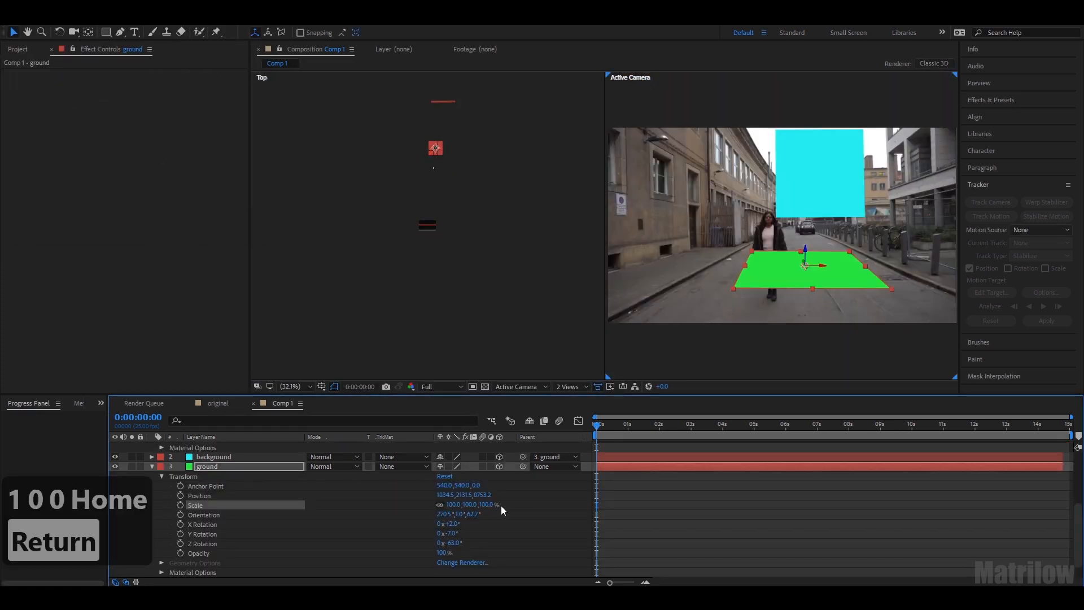
left_click(459, 514)
type("0")
left_click(458, 483)
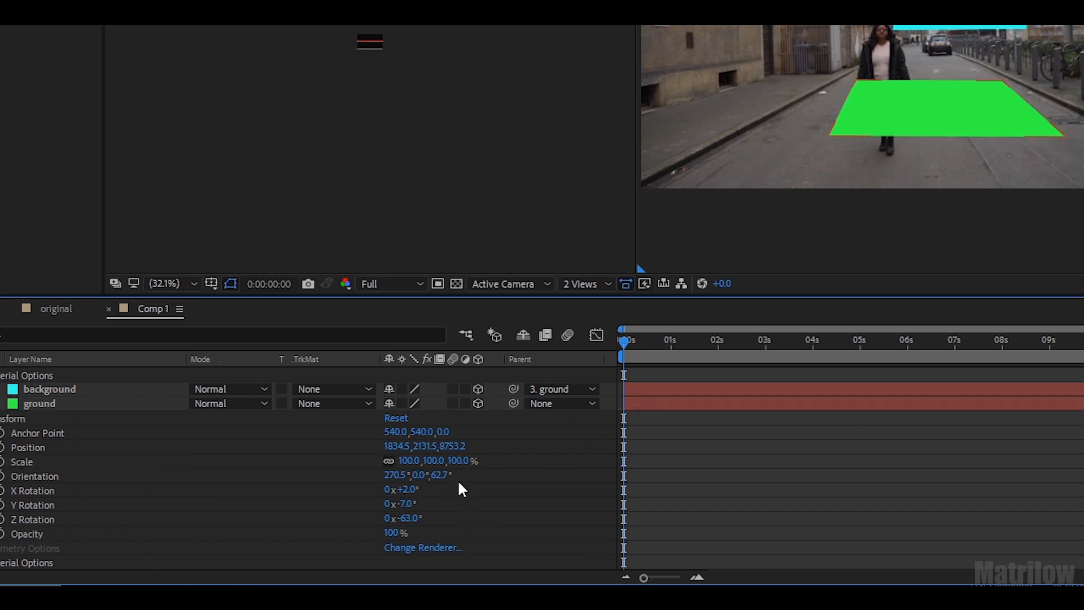
key("Tab")
Set the ground layer's position to 960, 540, 0.
type("9")
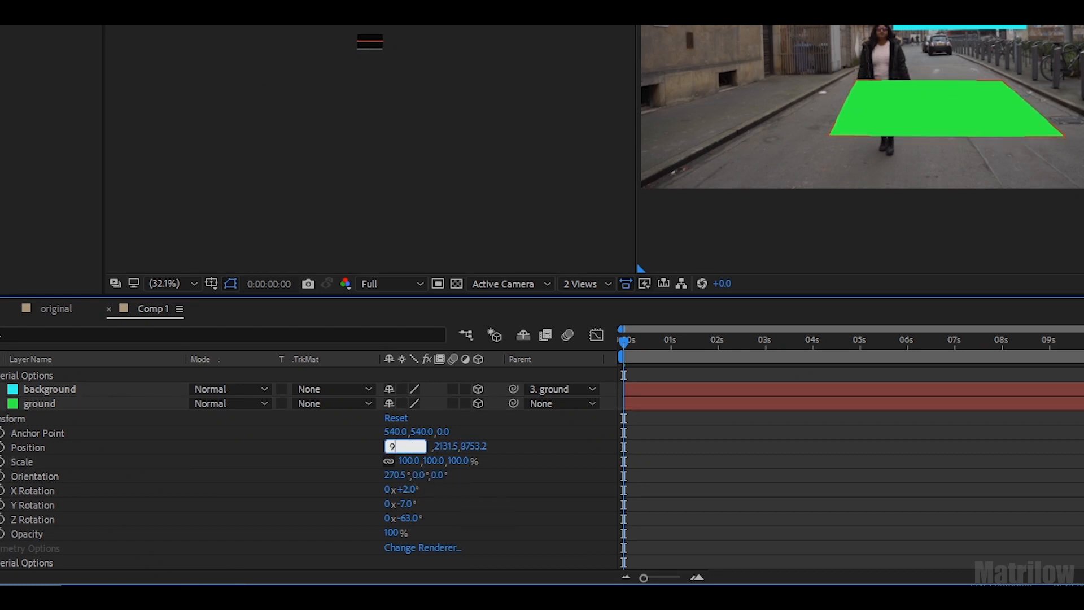
type("60")
key("Tab")
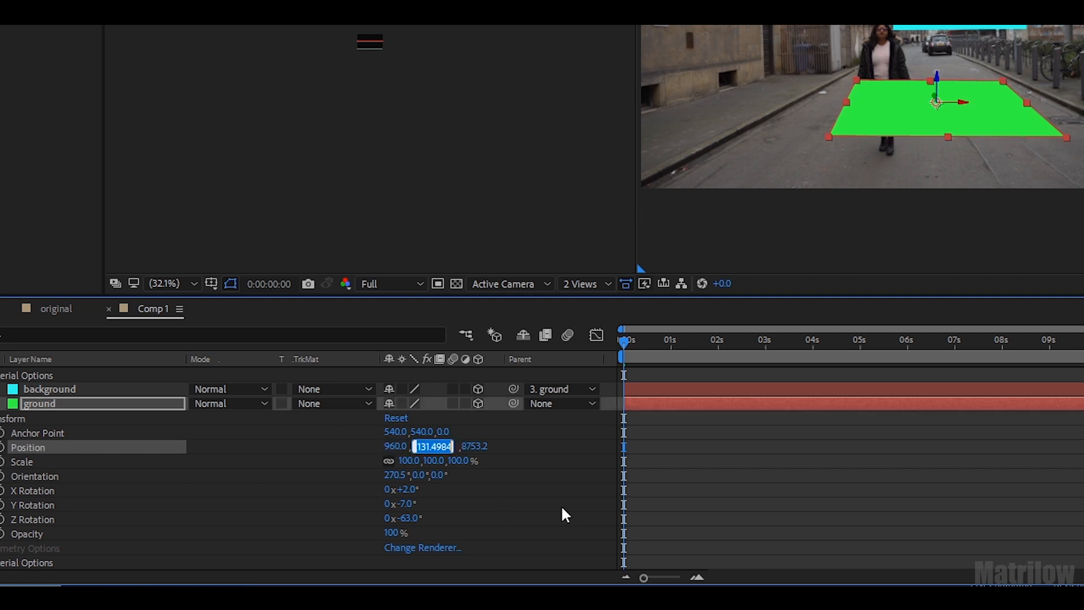
type("5")
key("Tab")
type("0")
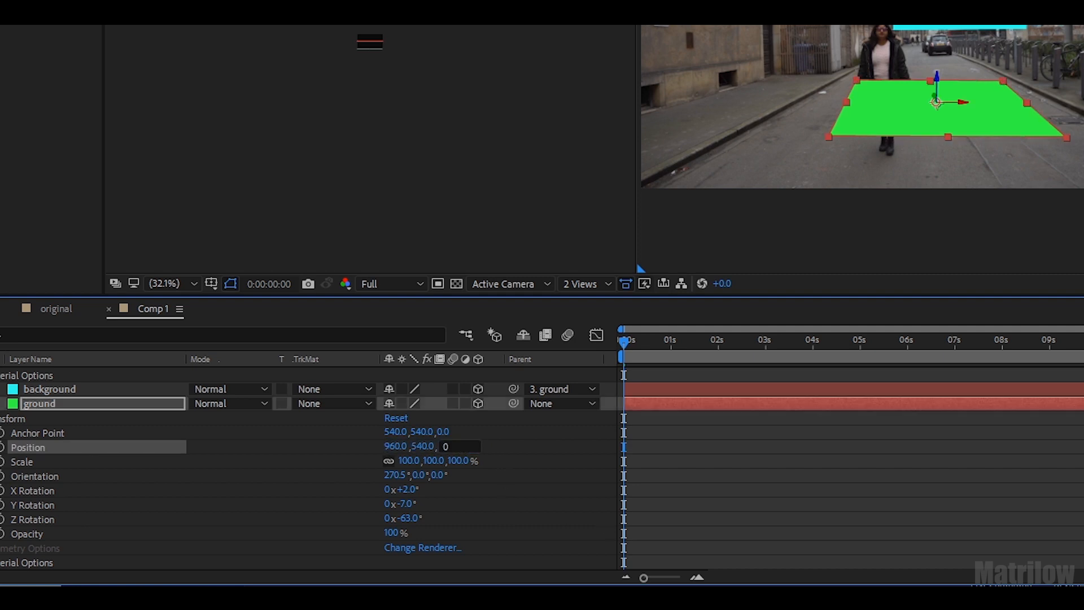
key("Return")
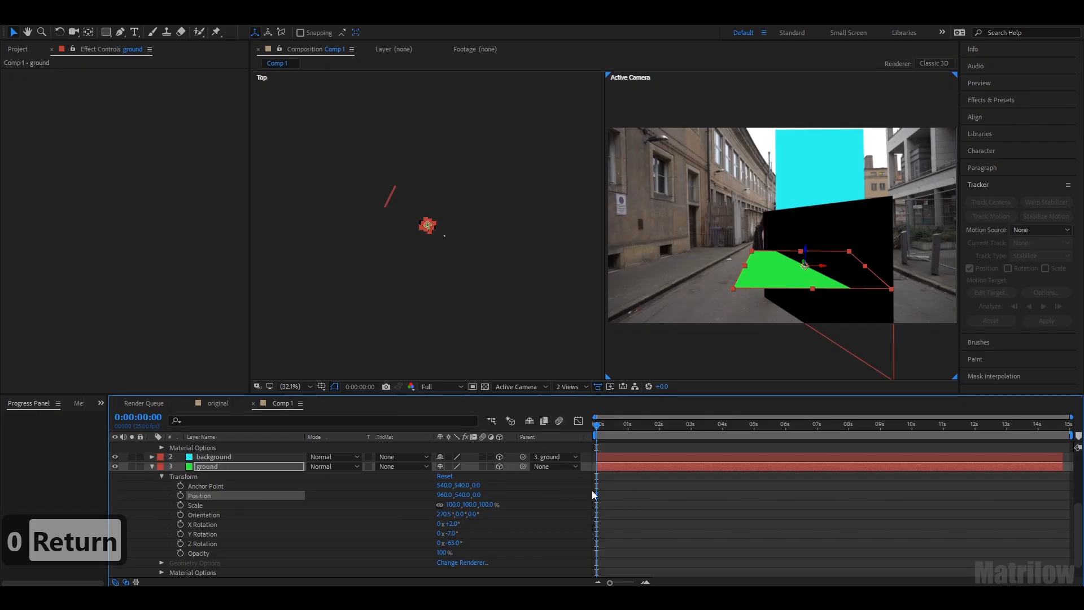
Set the ground layer's X orientation to 217° and adjust its X and Y rotation to align it with the reference solid.
left_click(443, 514)
type("217.")
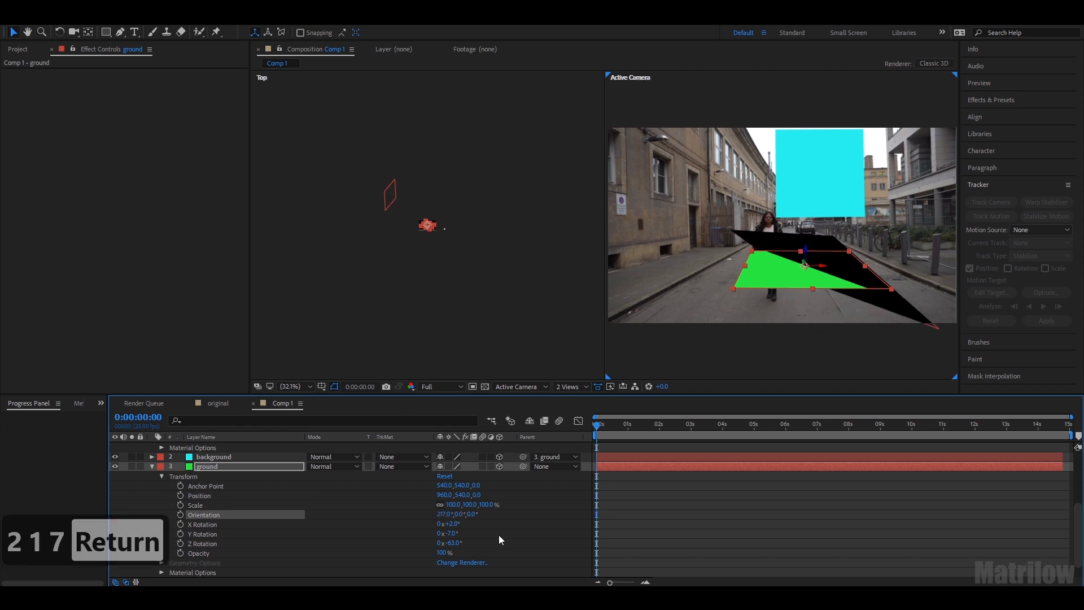
left_click(520, 537)
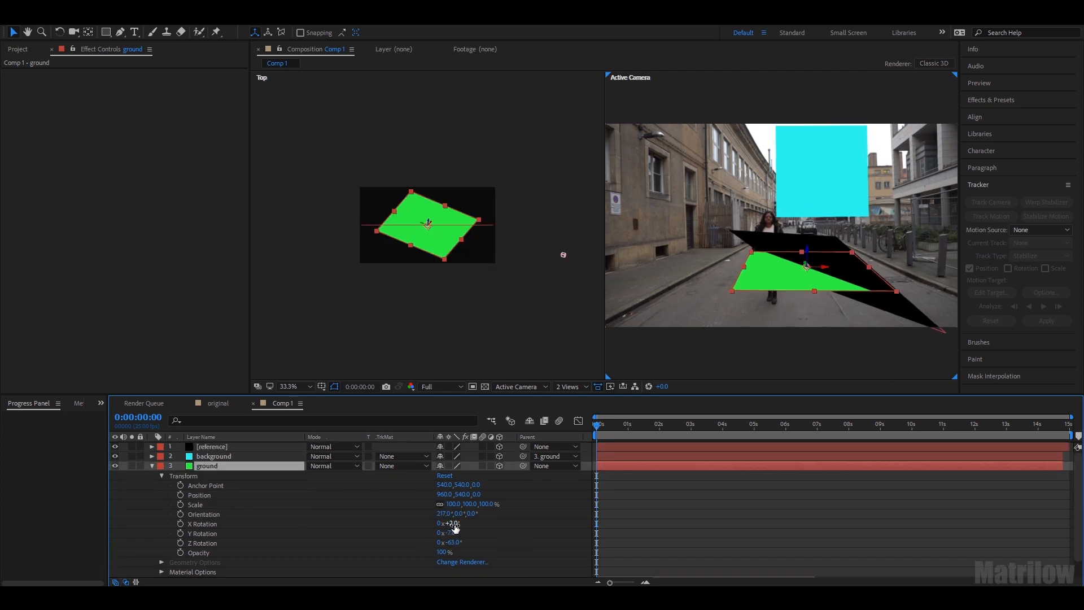
left_click_drag(455, 524, 488, 544)
key("ctrl+z")
left_click_drag(461, 524, 466, 525)
left_click_drag(454, 533, 457, 504)
left_click(212, 468)
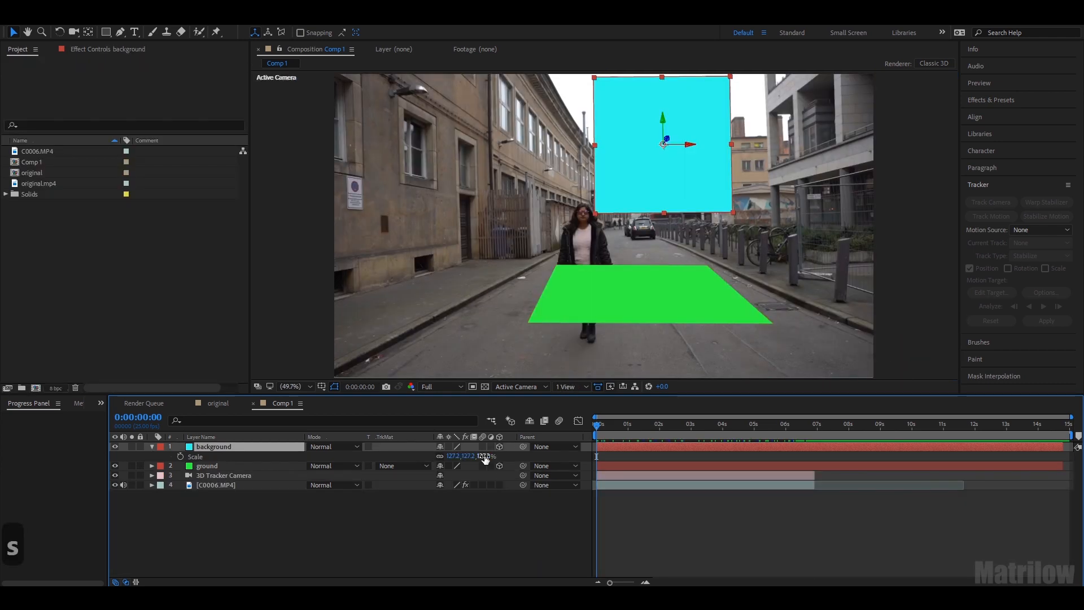
Enlarge the background layer to about 580% wide and 332% high, position it to fill the frame, and check its coverage through the clip.
left_click_drag(483, 456, 556, 468)
left_click_drag(664, 266, 665, 296)
left_click_drag(538, 218, 335, 212)
left_click_drag(598, 426, 814, 442)
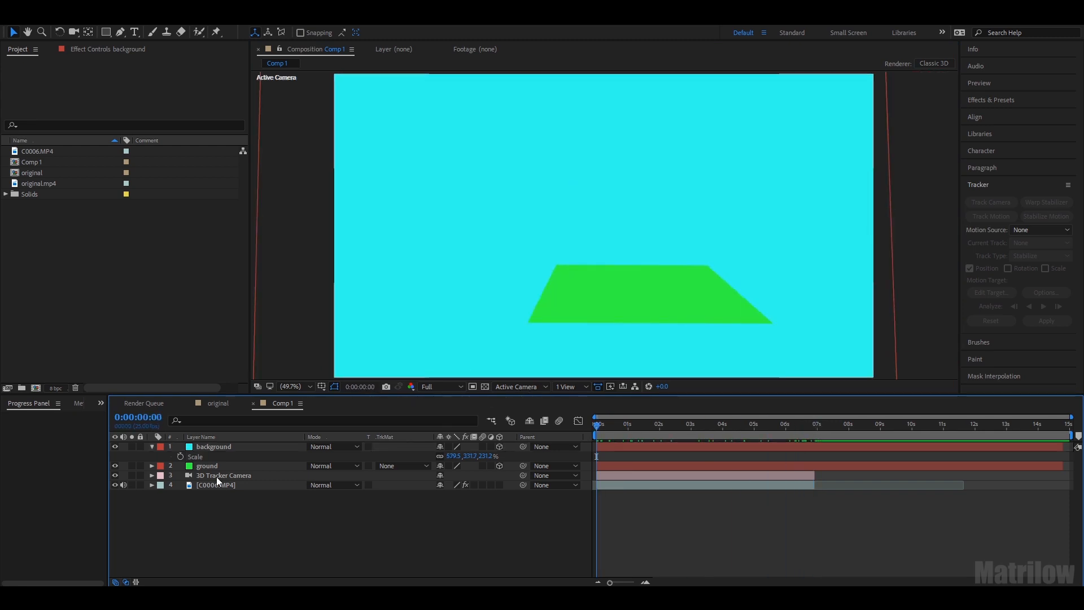
Pre-compose the background layer, leaving all attributes in Comp 1.
right_click(212, 446)
left_click(281, 486)
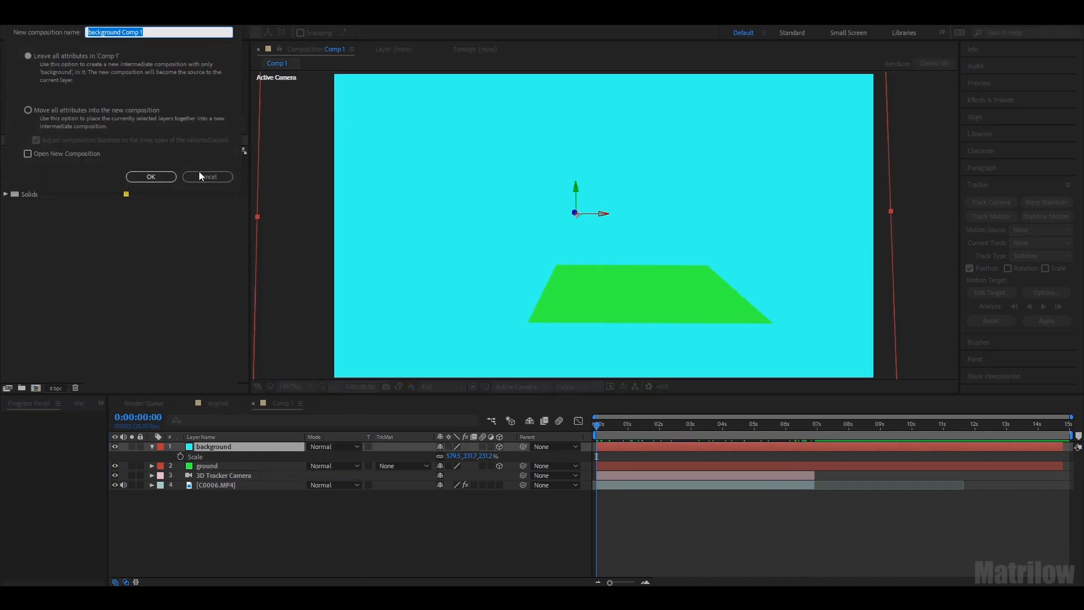
left_click(144, 176)
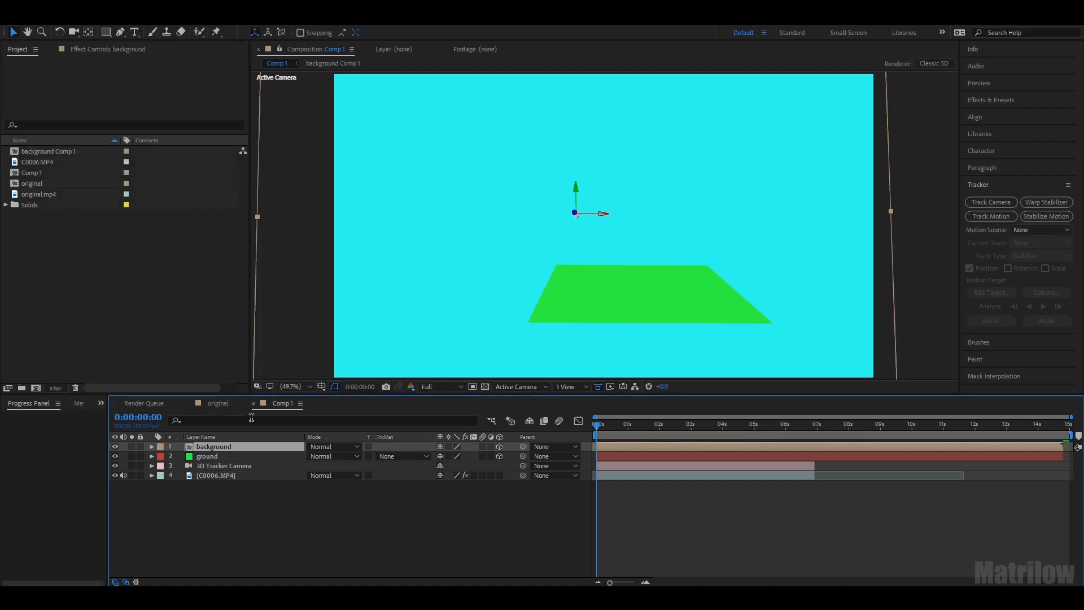
Duplicate the C0006.MP4 footage layer and rename the upper copy as foreground.
key("ctrl+c")
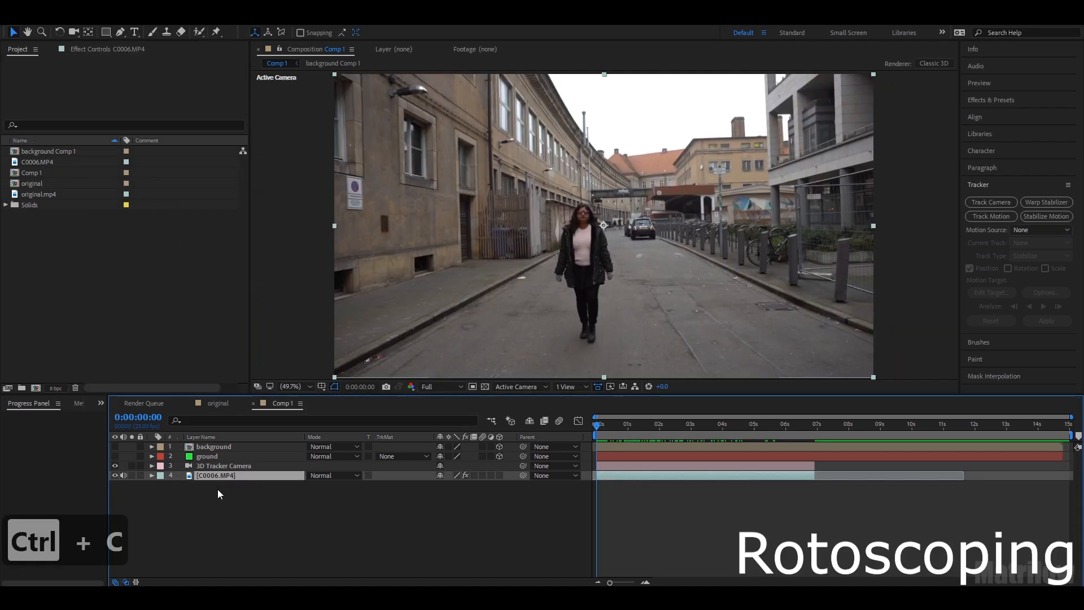
key("ctrl+v")
right_click(215, 476)
left_click(230, 469)
type("foreground")
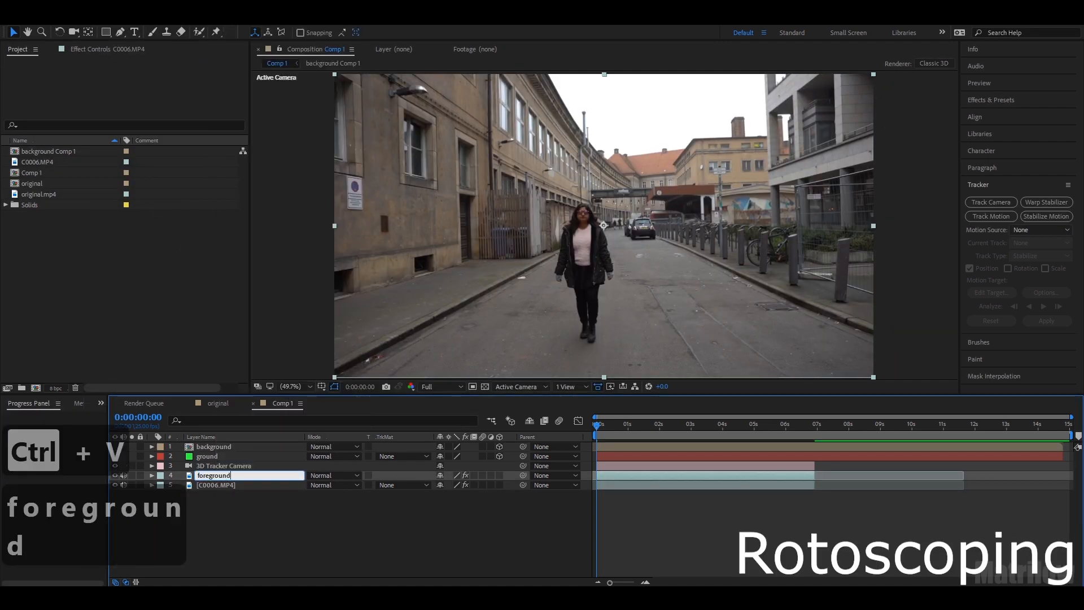
key("Return")
Rename the lower footage layer as backgroundfootage and the upper one as foregroundfootage.
right_click(216, 485)
left_click(246, 477)
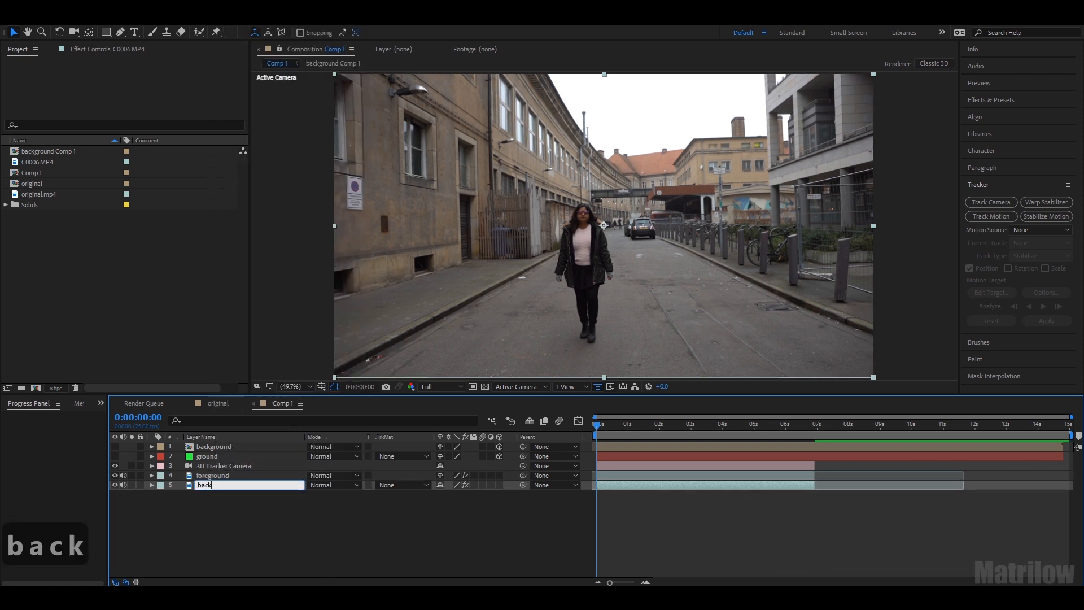
type("backgroundfootage")
key("Return")
type("footage")
key("Return")
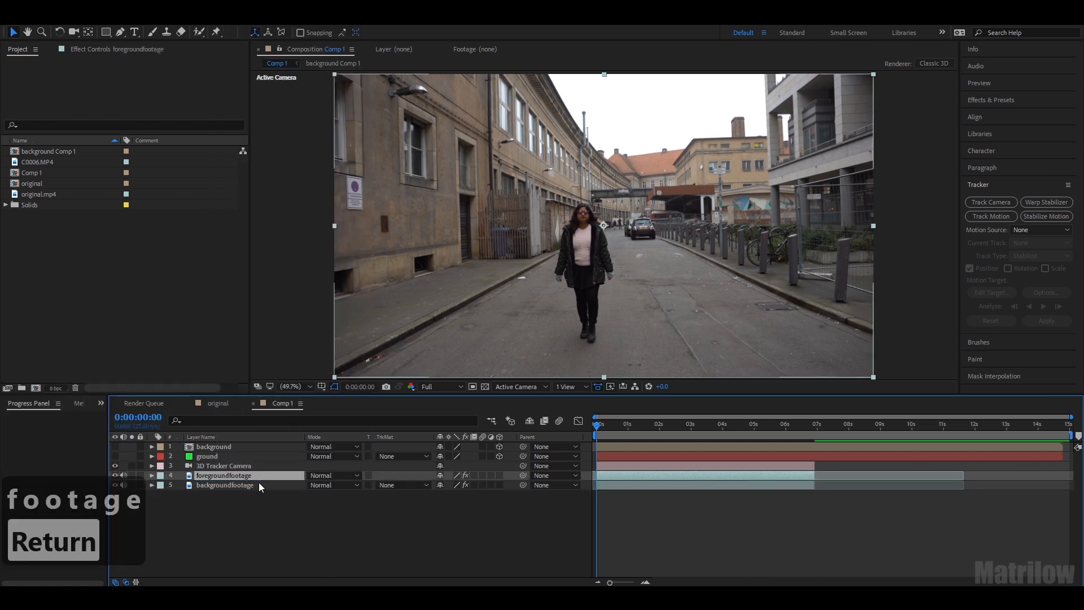
Select the walking woman in the foregroundfootage layer with the Roto Brush tool and refine the outline around her head and legs.
double_click(232, 477)
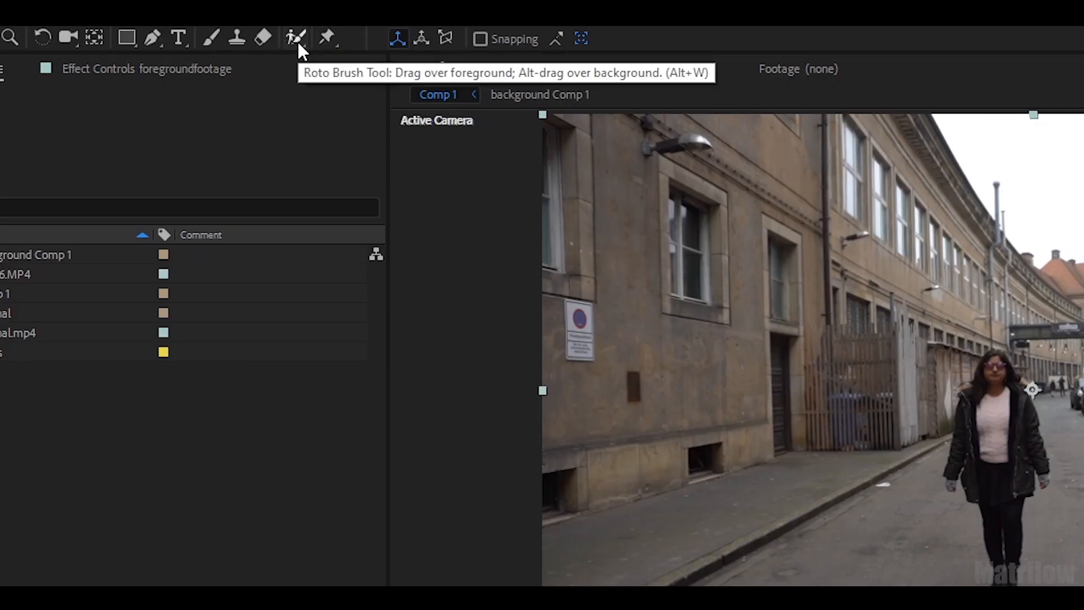
left_click(298, 40)
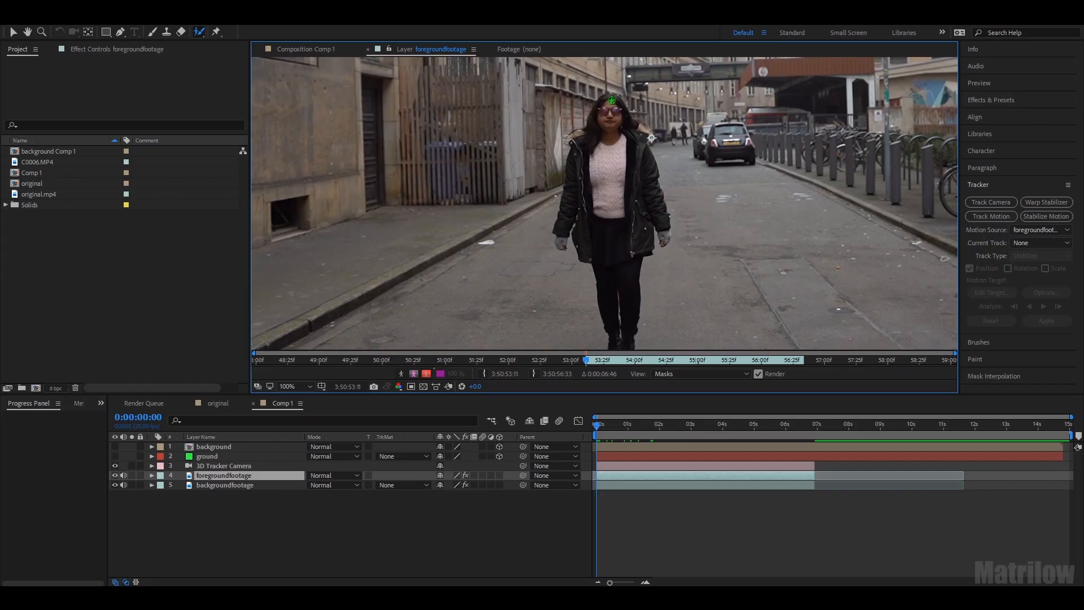
left_click_drag(612, 100, 594, 118)
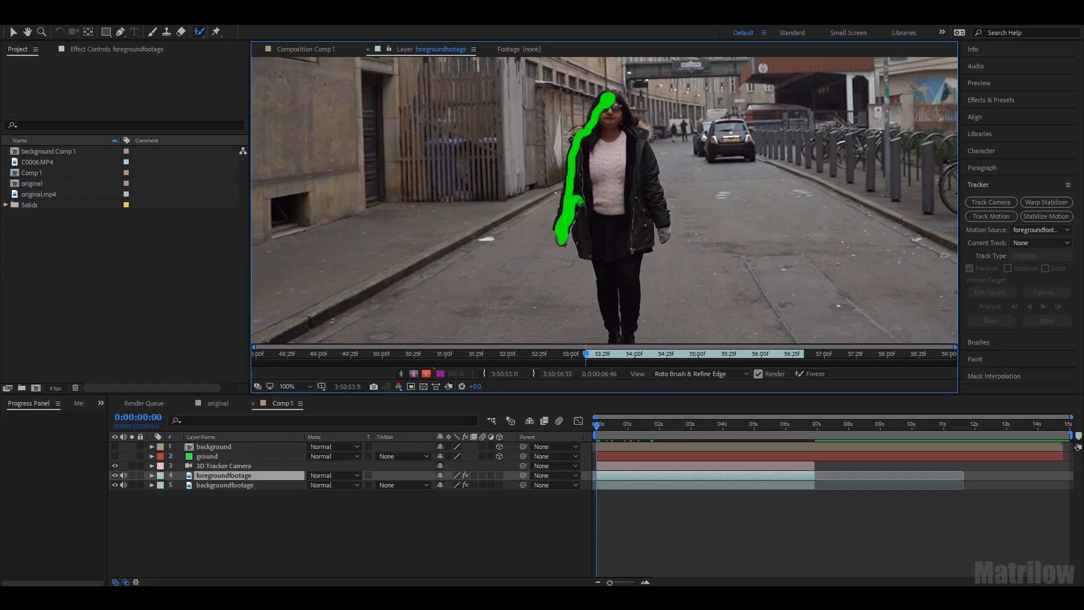
left_click_drag(579, 201, 599, 259)
mouse_move(615, 337)
left_mouse_down()
mouse_move(611, 302)
mouse_move(626, 308)
mouse_move(645, 199)
mouse_move(666, 227)
mouse_move(612, 98)
left_mouse_up()
mouse_move(765, 246)
left_mouse_down()
mouse_move(774, 201)
mouse_move(772, 248)
left_mouse_up()
left_click(609, 89, "alt")
left_click_drag(633, 331, 640, 261)
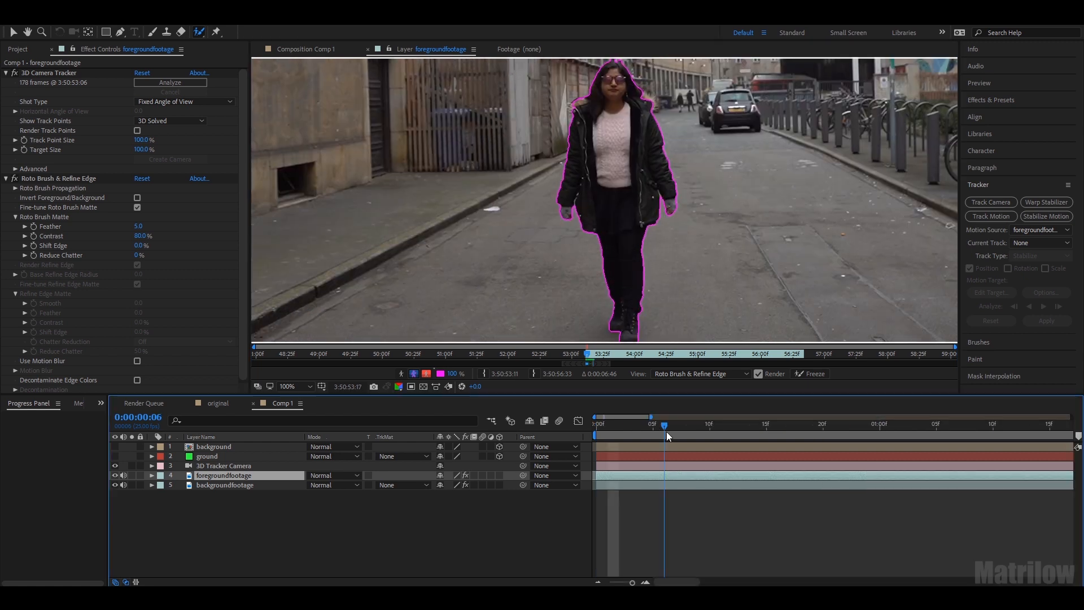
Correct the woman's Roto Brush outline frame by frame to the end of the clip and freeze the matte.
left_click_drag(666, 431, 689, 434)
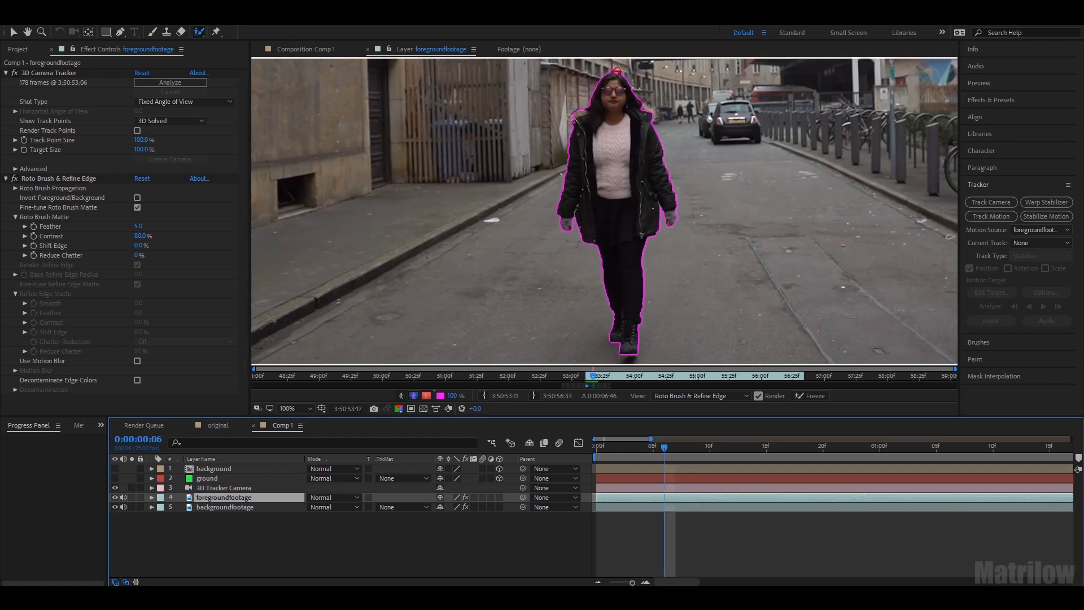
left_click(632, 73, "alt")
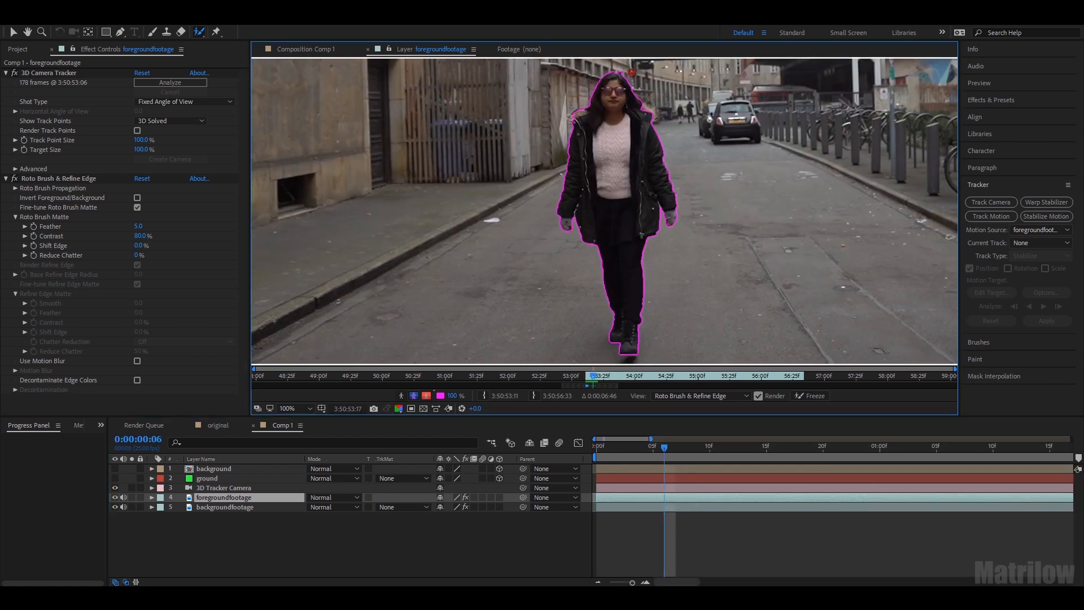
left_click_drag(665, 447, 687, 450)
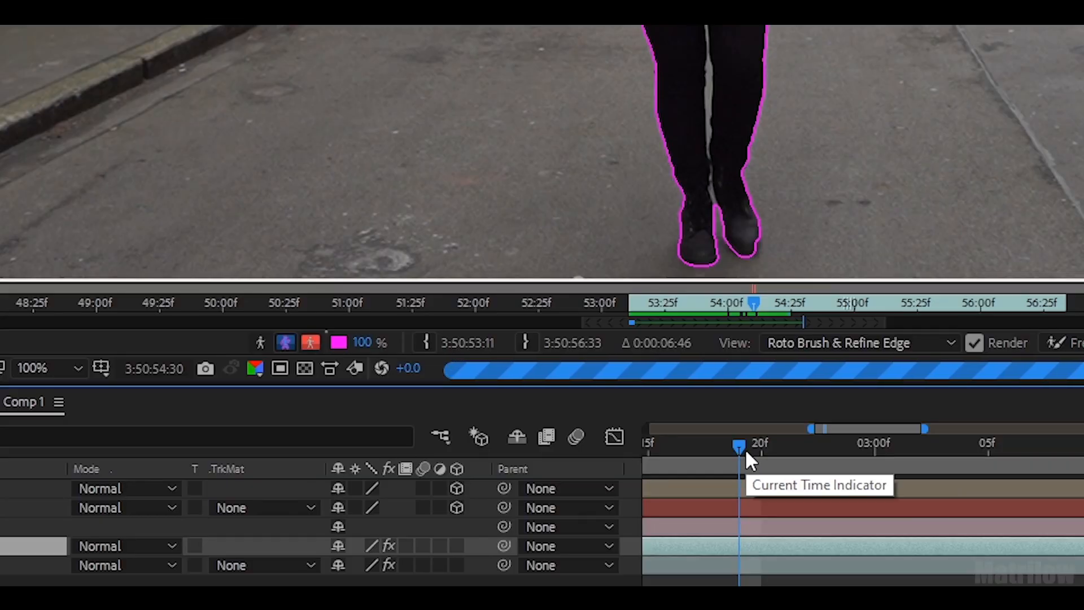
mouse_move(744, 452)
left_mouse_down()
mouse_move(617, 458)
mouse_move(779, 455)
mouse_move(734, 455)
left_mouse_up()
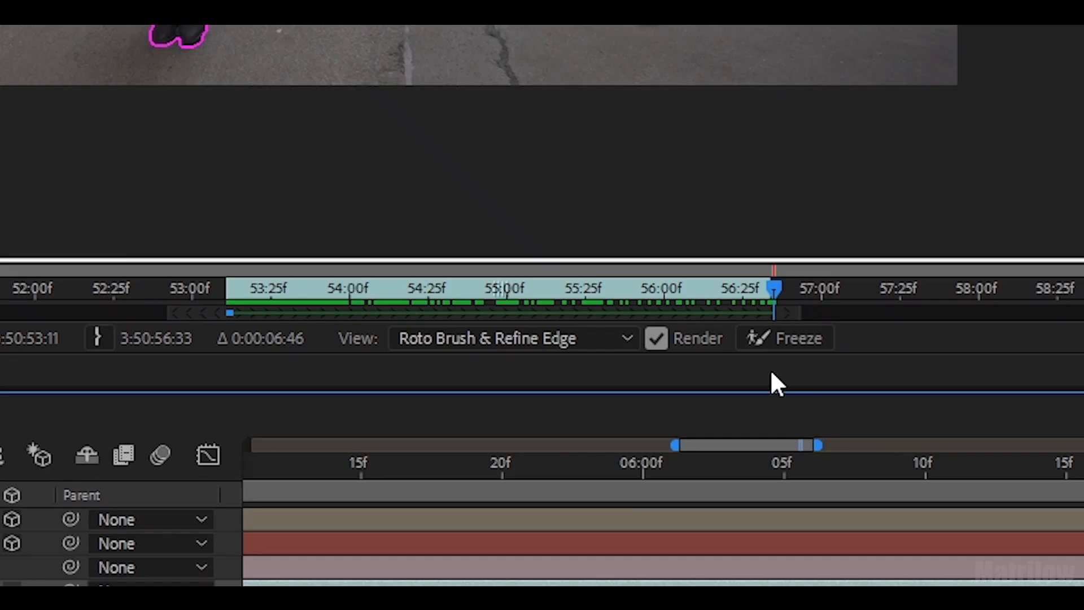
left_click(783, 342)
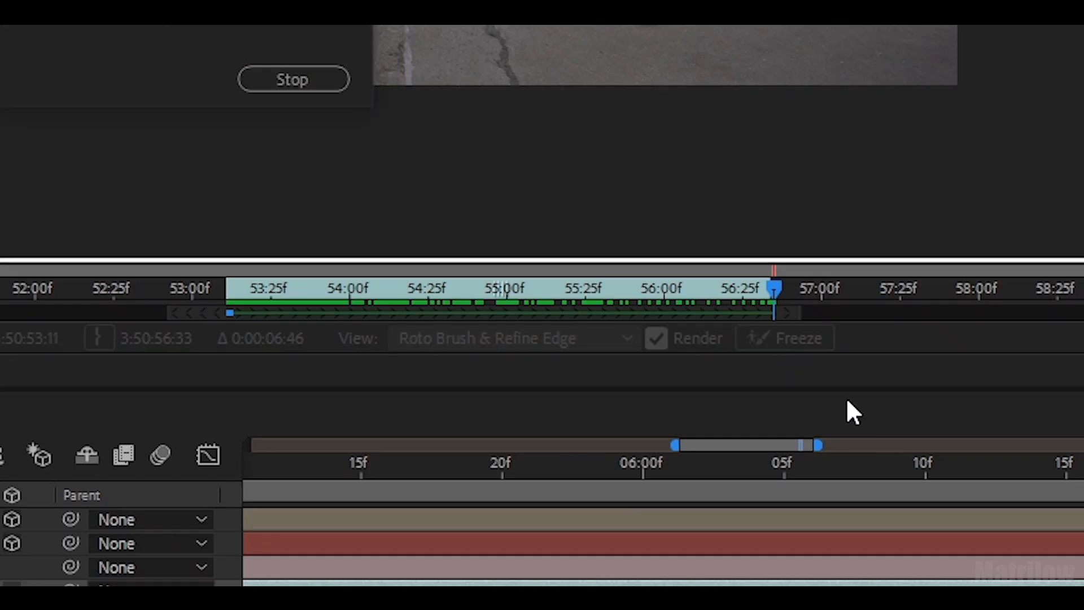
Create a black 1920 x 1080 px solid named alphamask in Comp 1.
right_click(298, 495)
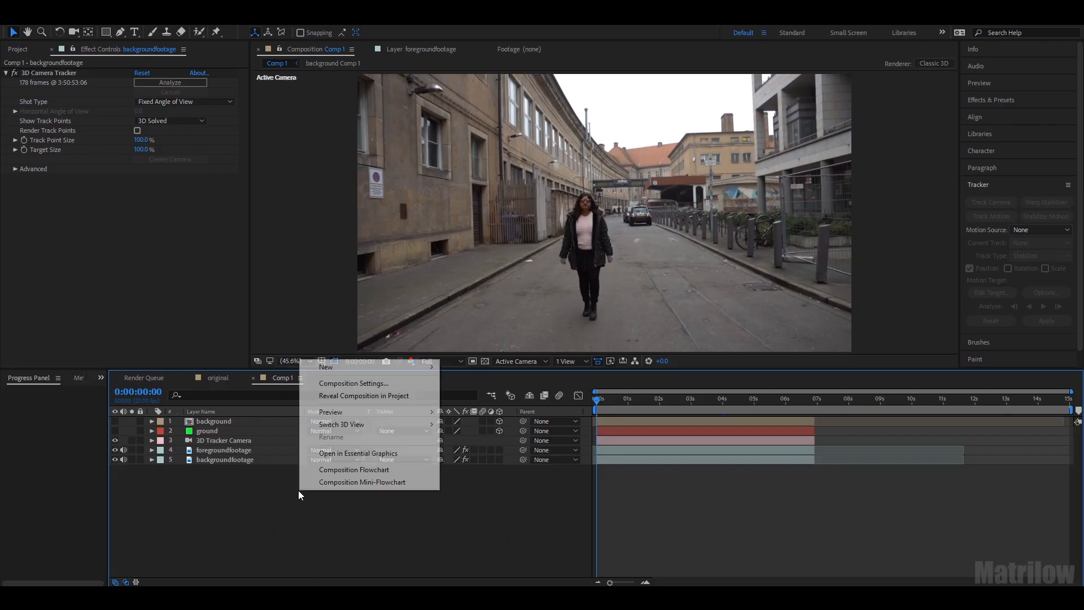
mouse_move(417, 366)
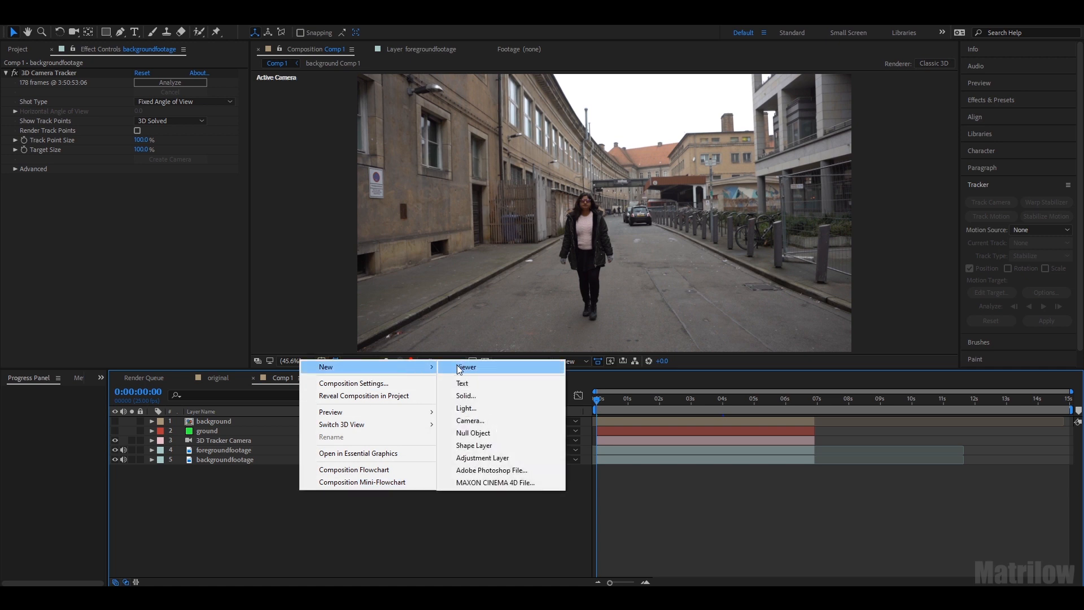
left_click(480, 397)
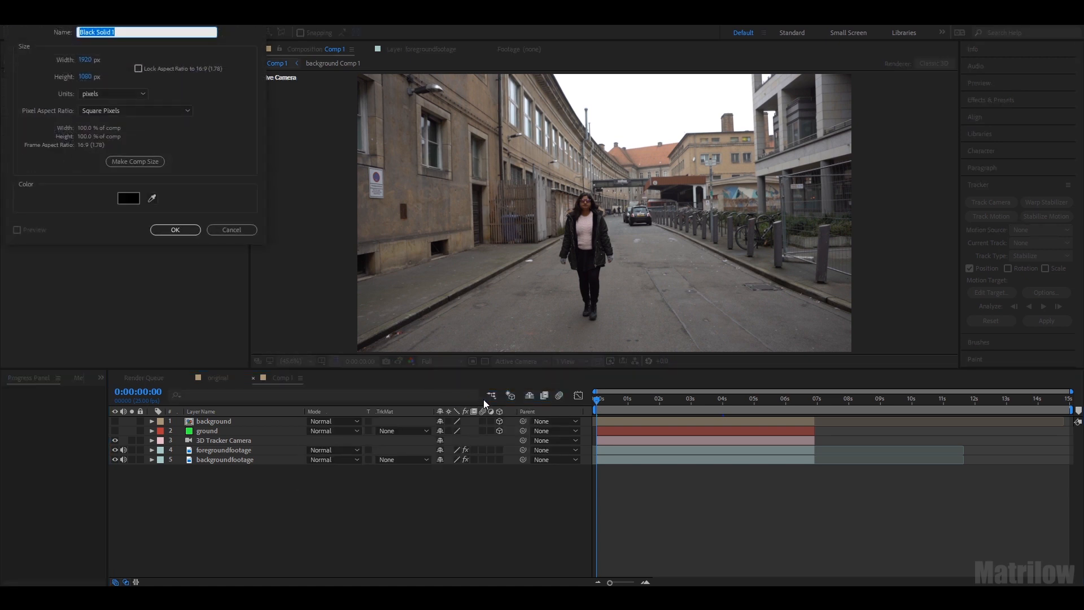
type("alphamask")
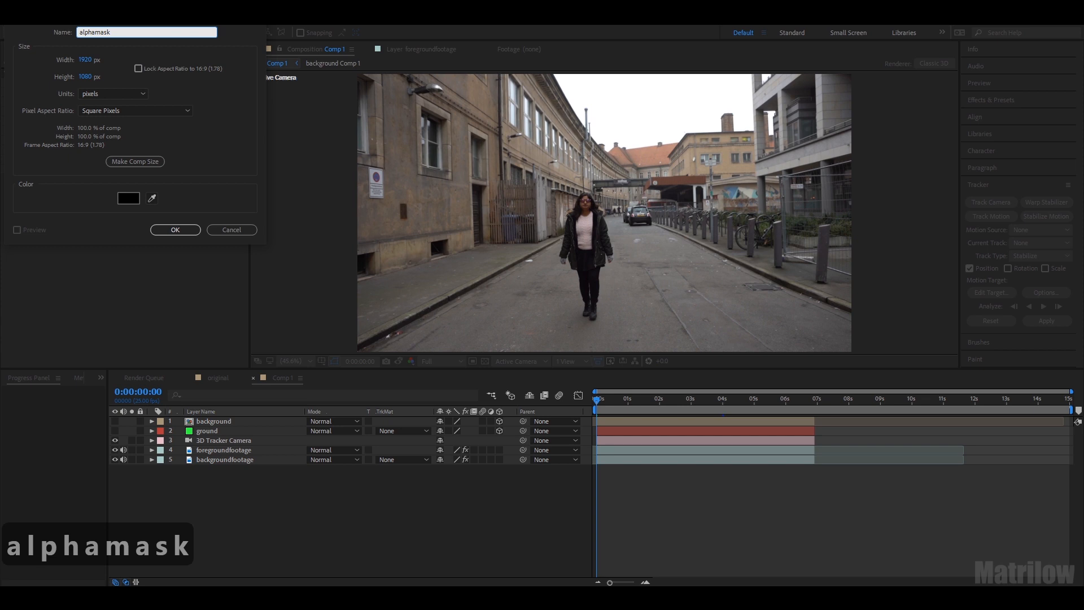
key("Return")
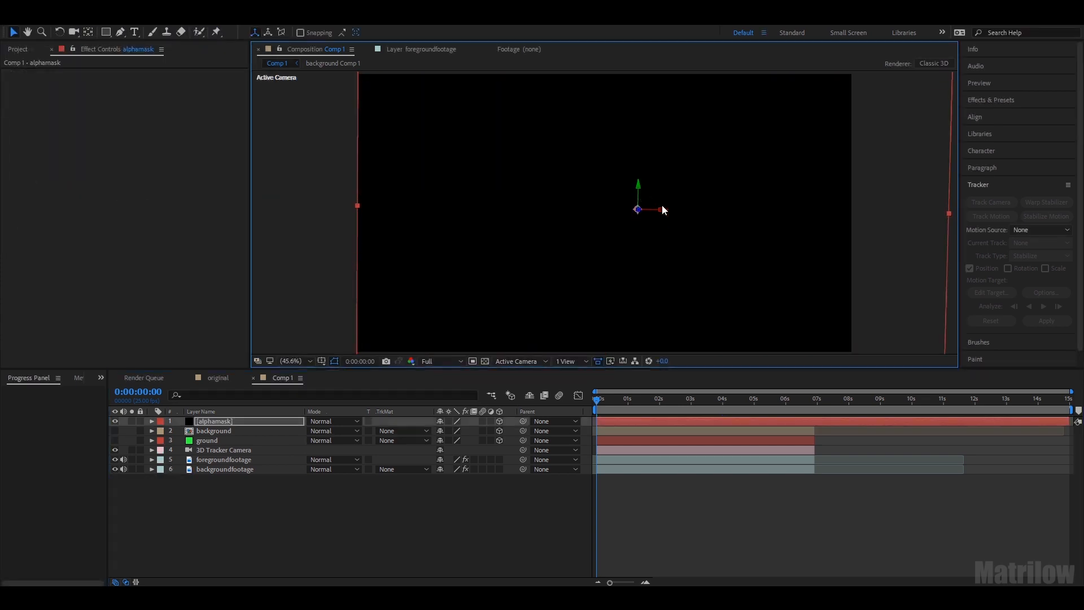
Shift the alphamask solid sideways near the clip's end to cover the street, and return to the first frame.
left_click_drag(632, 401, 808, 402)
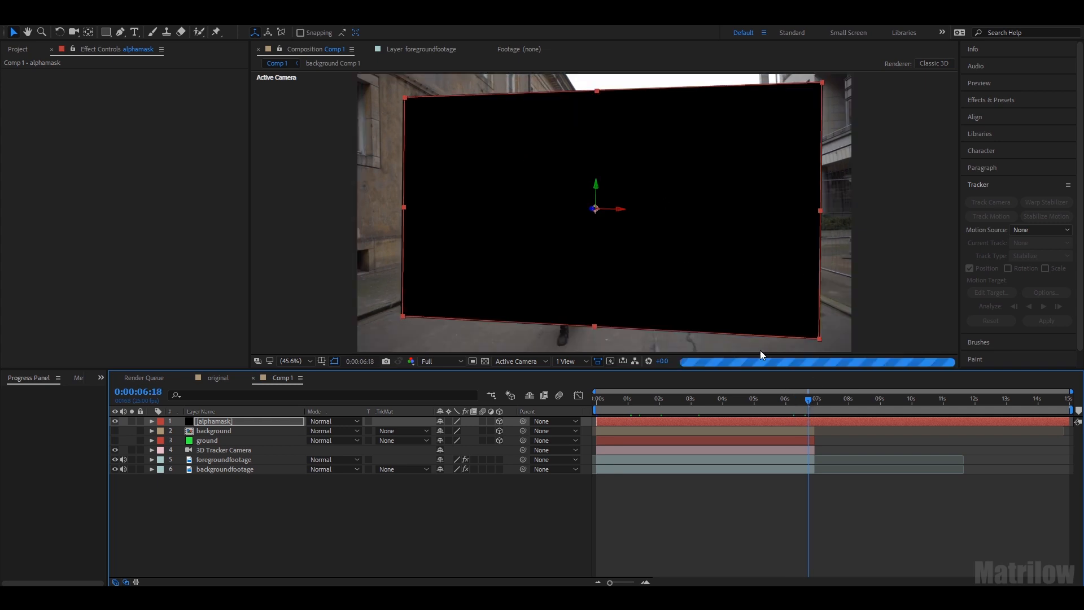
left_click_drag(597, 185, 637, 182)
left_click(596, 400)
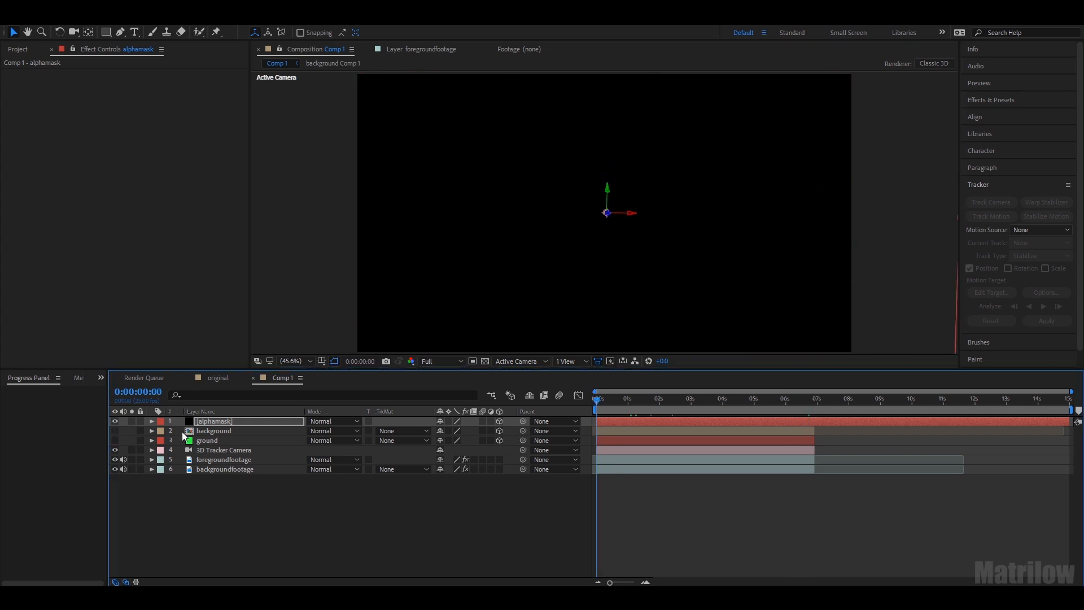
Place the alphamask layer between foregroundfootage and backgroundfootage and hide it.
left_click_drag(210, 421, 229, 466)
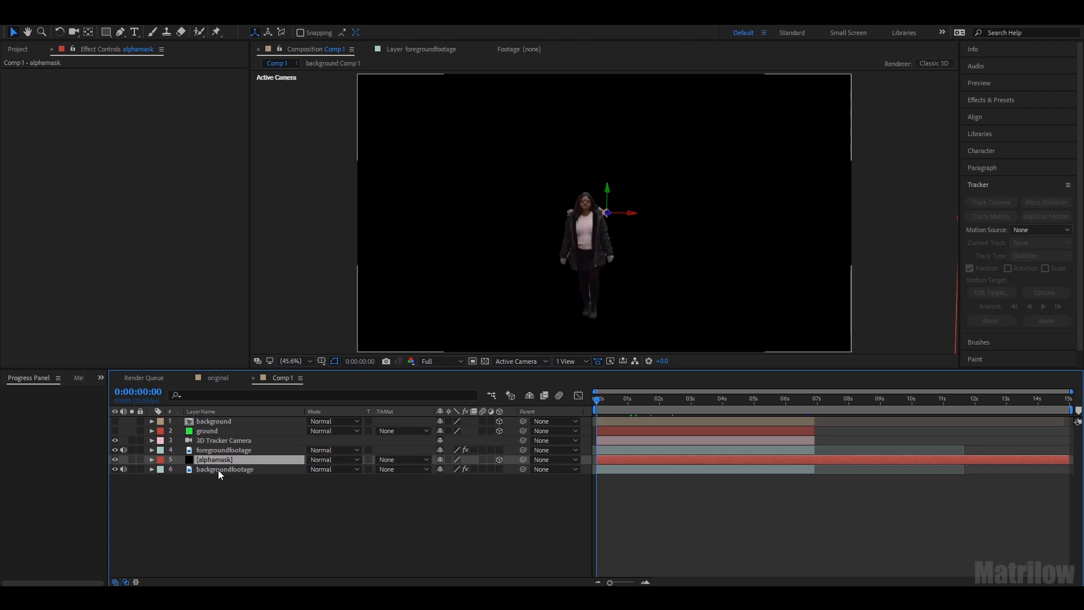
left_click(114, 460)
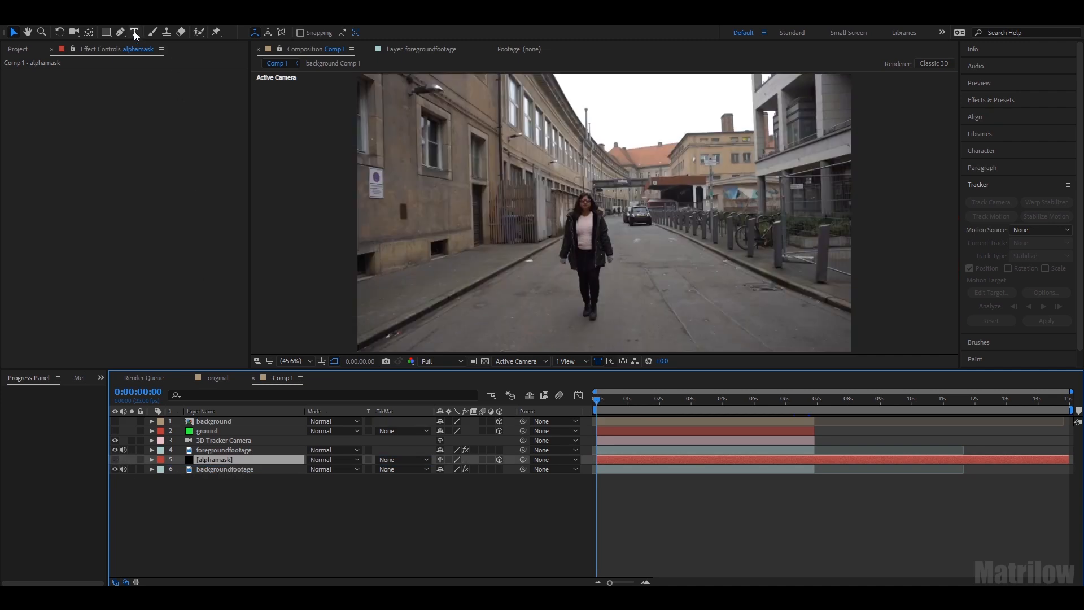
Start a Pen tool mask on the alphamask layer along the near edge of the modern building down to the bicycles.
left_click(120, 32)
left_click(751, 74)
left_click(760, 214)
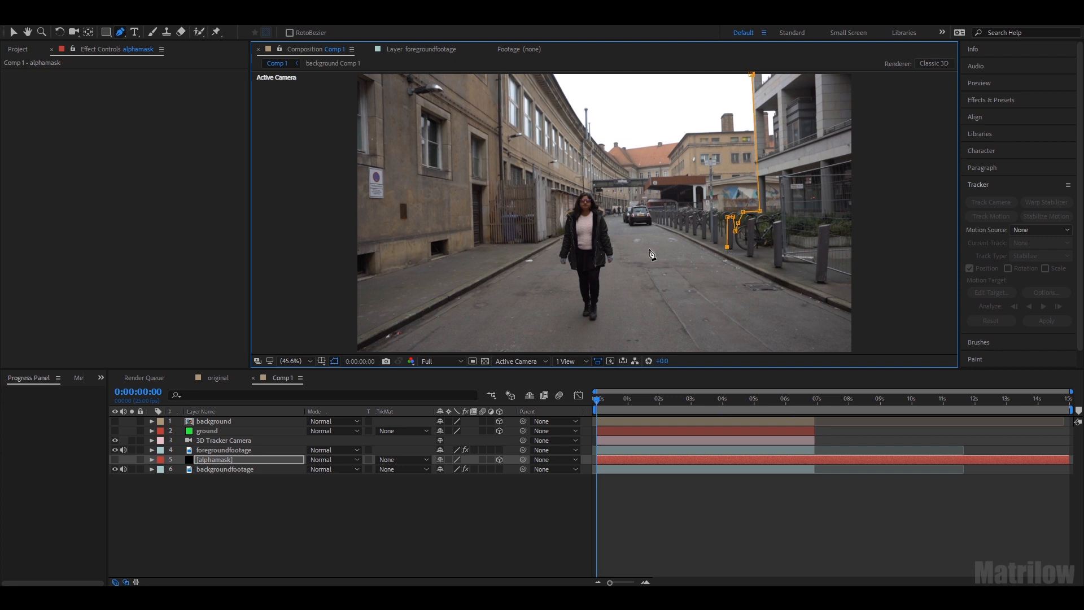
Replace the mask points around the bicycles, close the mask around the distant street and sky, and keyframe its path through the clip.
key("ctrl+z")
key("ctrl+z")
key("ctrl+z")
key("ctrl+z")
key("ctrl+z")
key("ctrl+z")
key("ctrl+z")
key("ctrl+z")
left_click(730, 213)
left_click(715, 213)
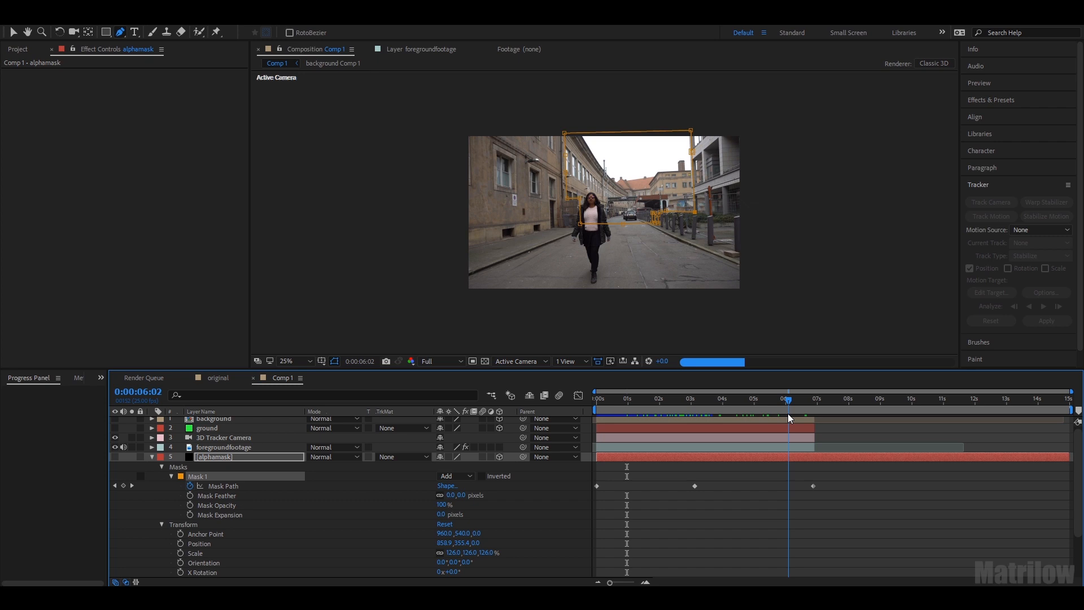
left_click_drag(787, 413, 289, 405)
left_click(152, 457)
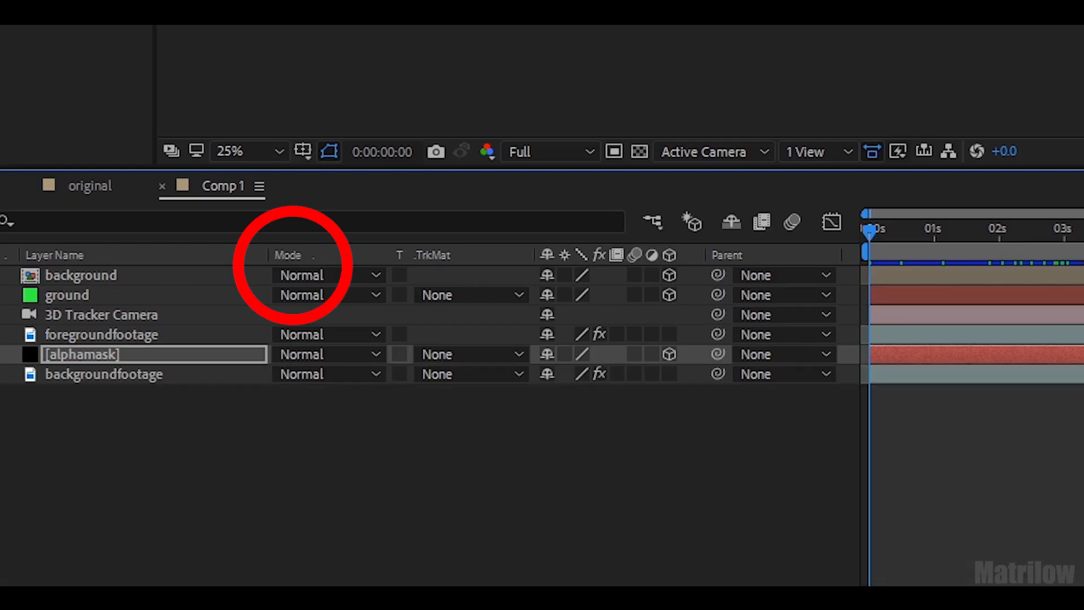
Set backgroundfootage's track matte to Alpha Inverted Matte "[alphamask]" and move the background layer beneath it.
right_click(462, 252)
mouse_move(563, 327)
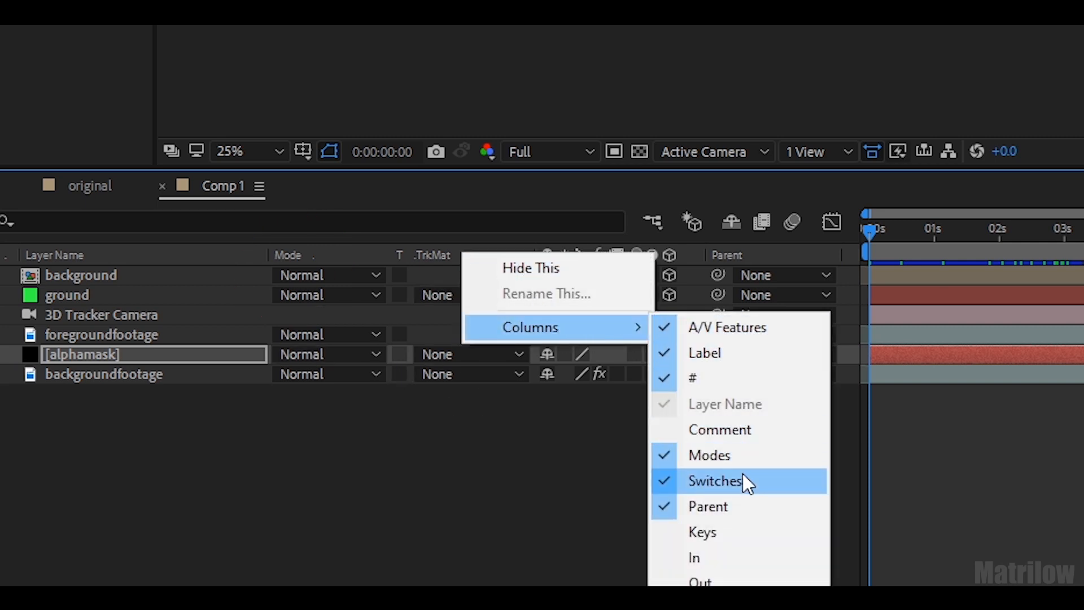
left_click(484, 479)
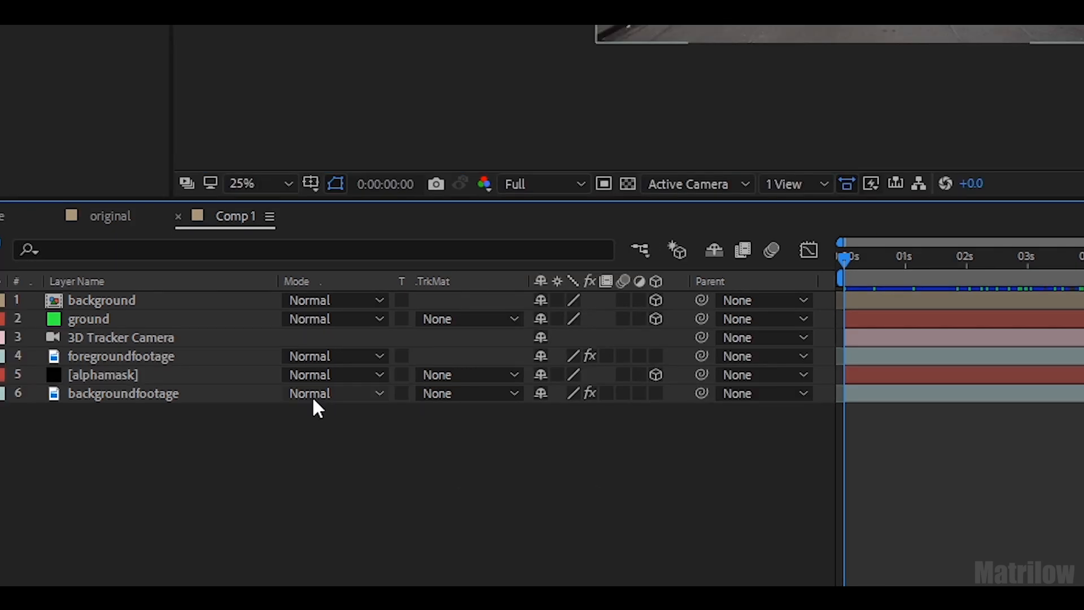
left_click(471, 393)
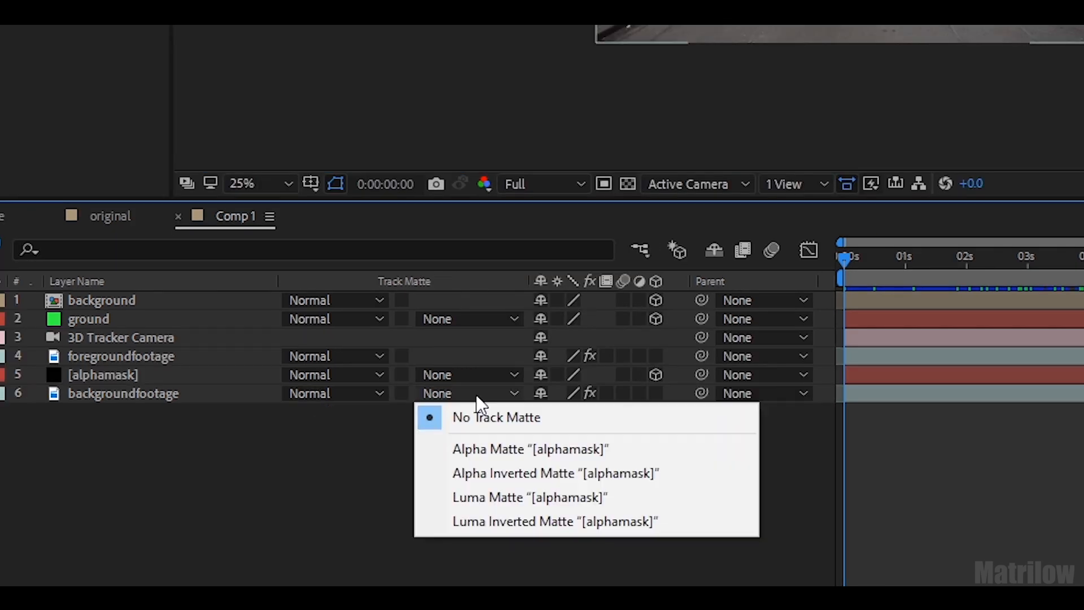
left_click(627, 474)
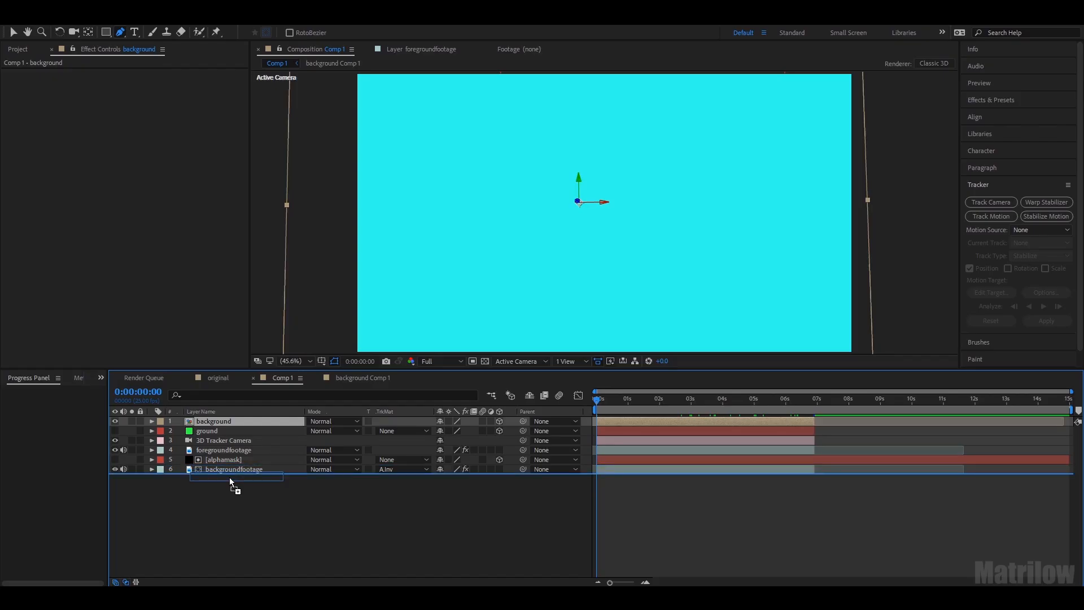
left_click_drag(230, 476, 229, 477)
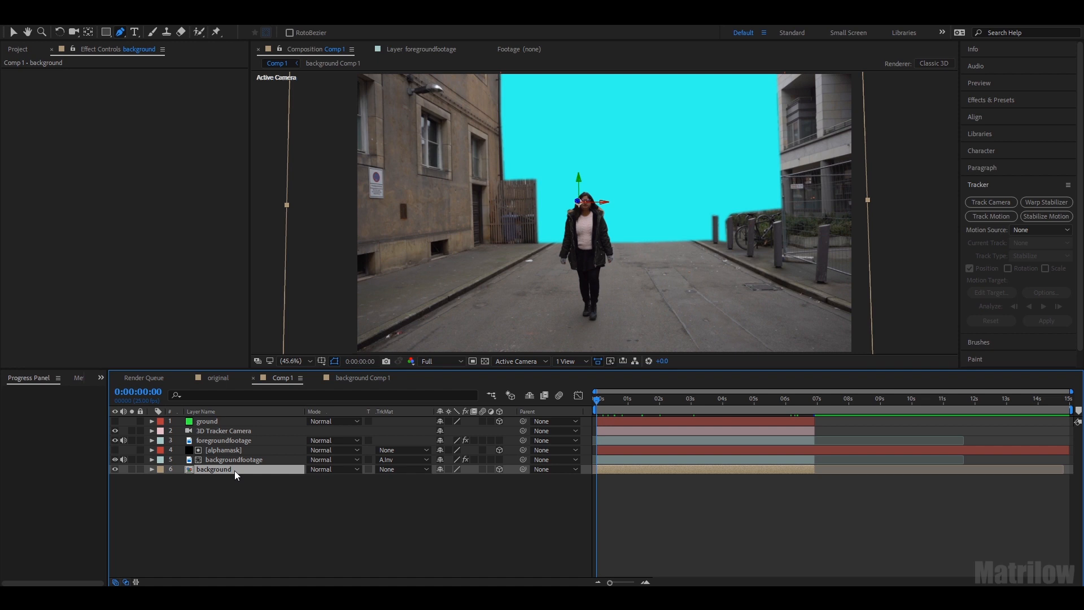
Add duisburg-1247179_1920.jpg above Track Solid 1 in the background precomp, shrink it to fit inside the solid and move it up.
double_click(235, 471)
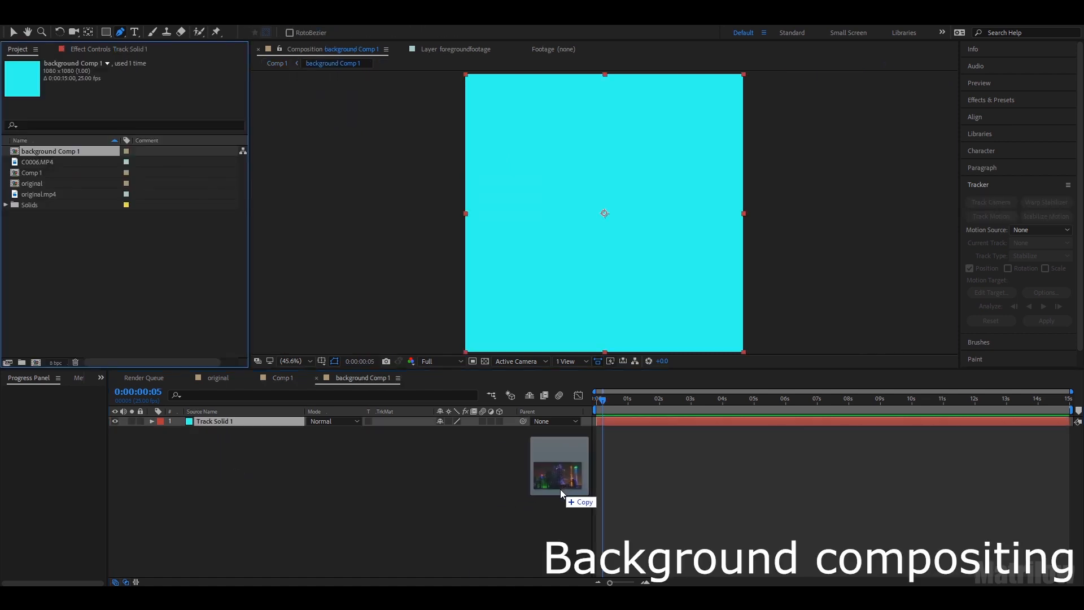
left_click_drag(560, 488, 591, 473)
key("ctrl+z")
key("v")
left_click_drag(851, 352, 718, 277)
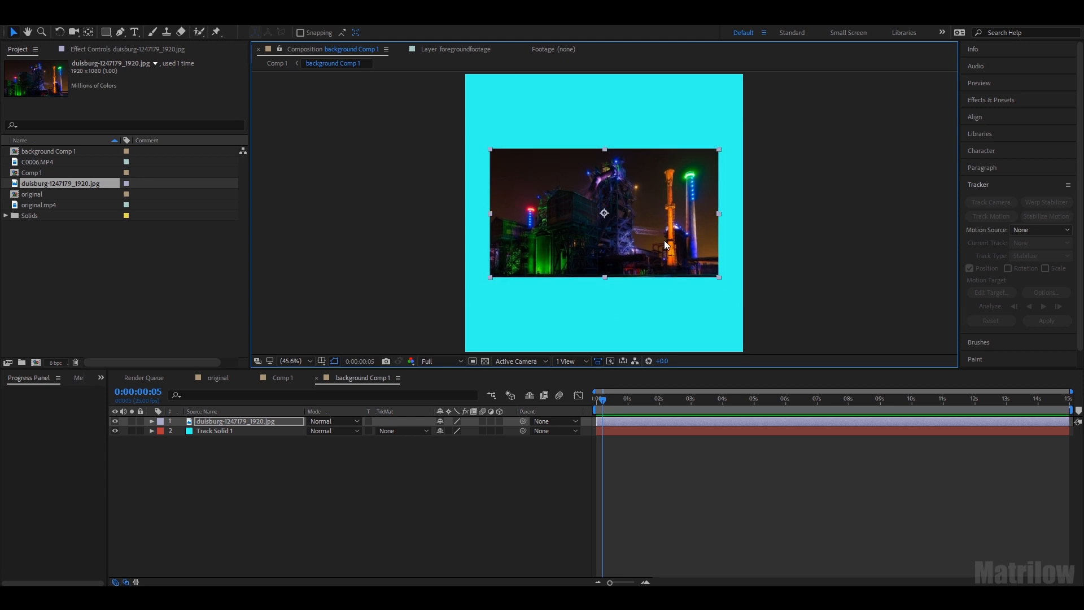
left_click_drag(664, 239, 670, 197)
Set the background layer's three scale values in Comp 1 to 100% each.
left_click(279, 378)
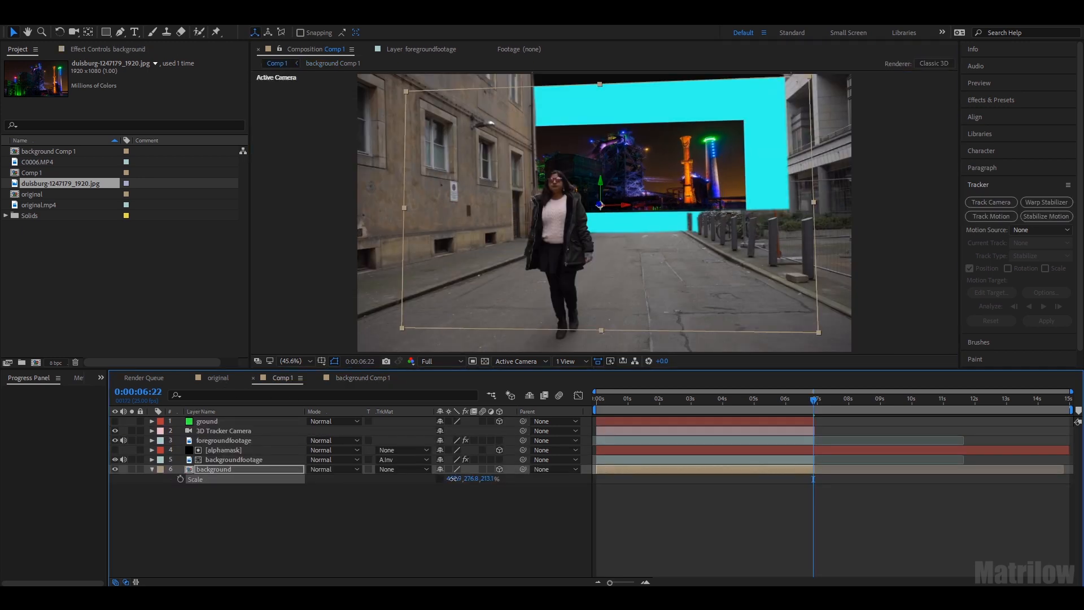
type("100")
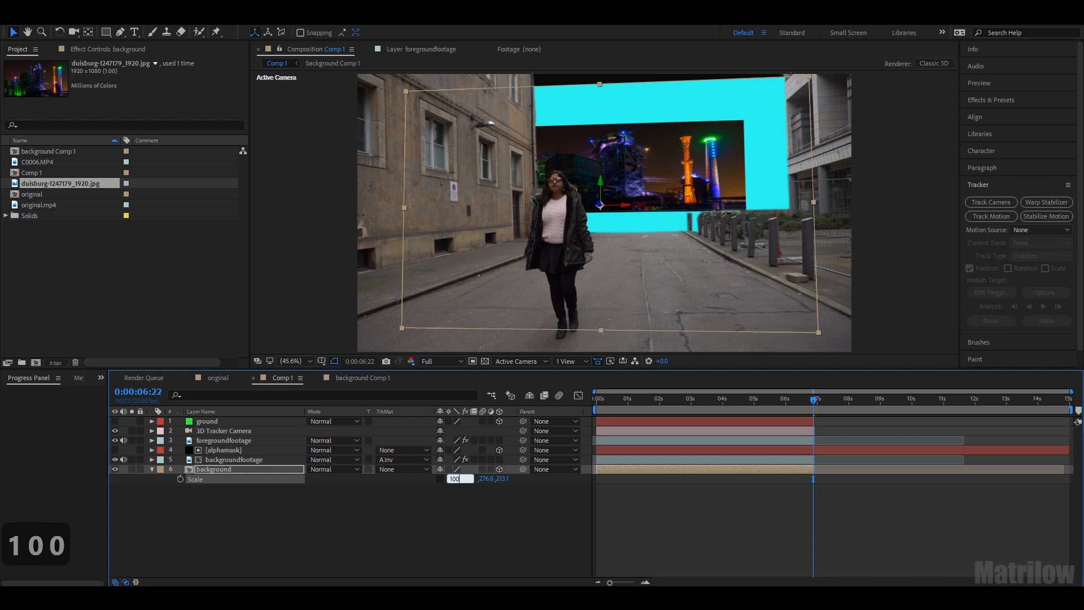
key("Return")
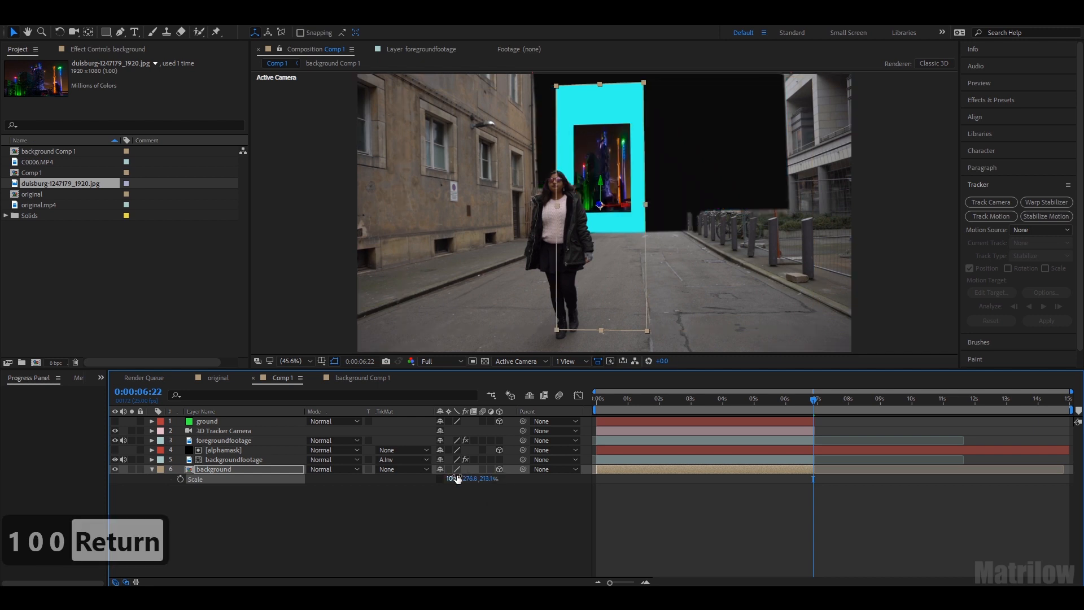
type("100")
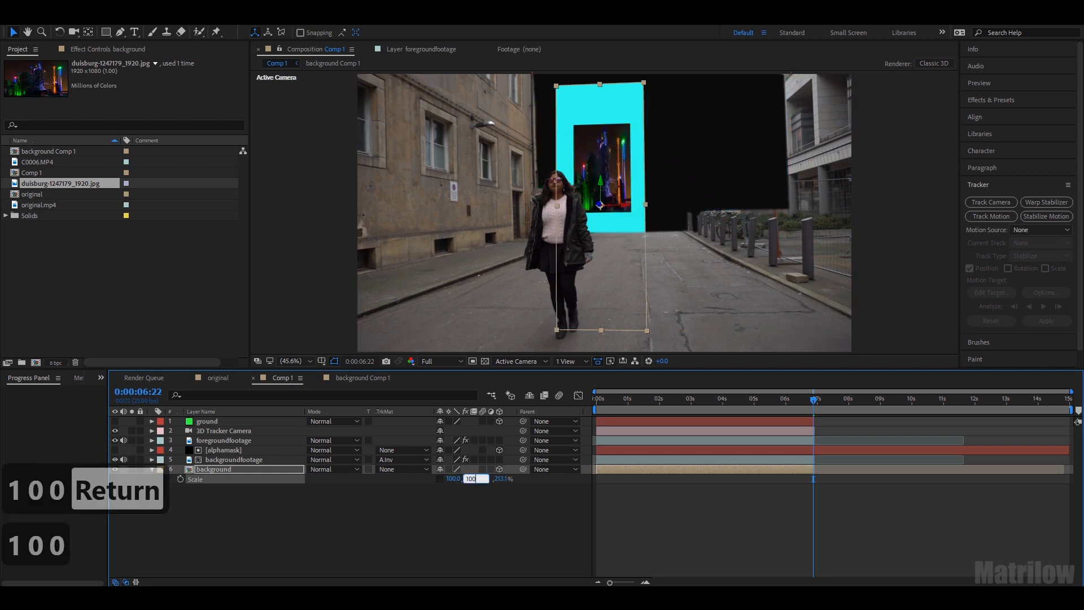
key("Return")
type("100")
key("Return")
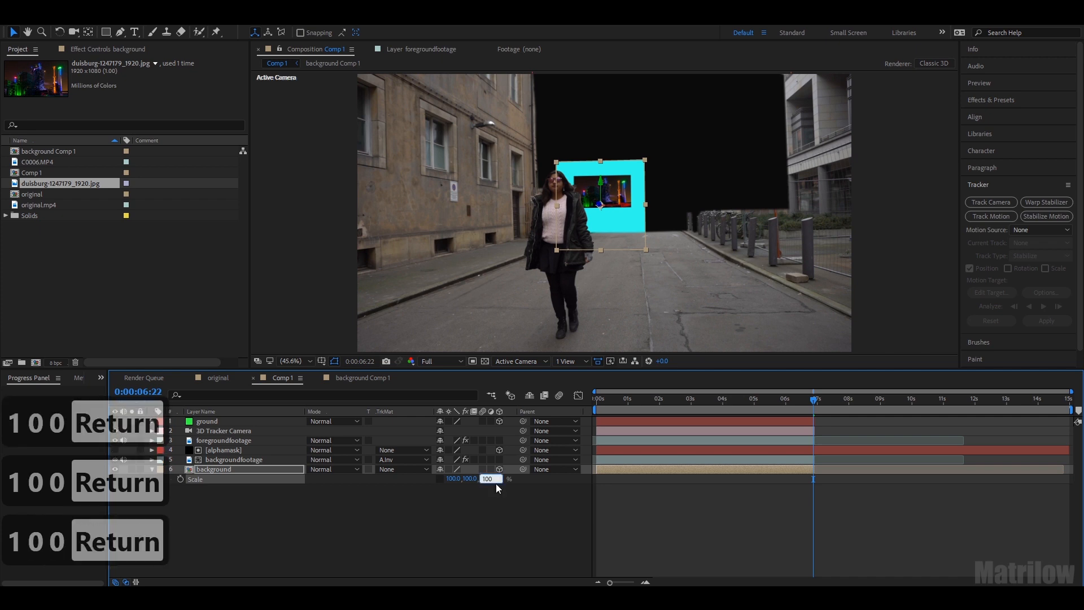
Enlarge the background layer proportionally to 589% so the factory image fills the street opening, and preview the composition.
left_click_drag(463, 478, 749, 518)
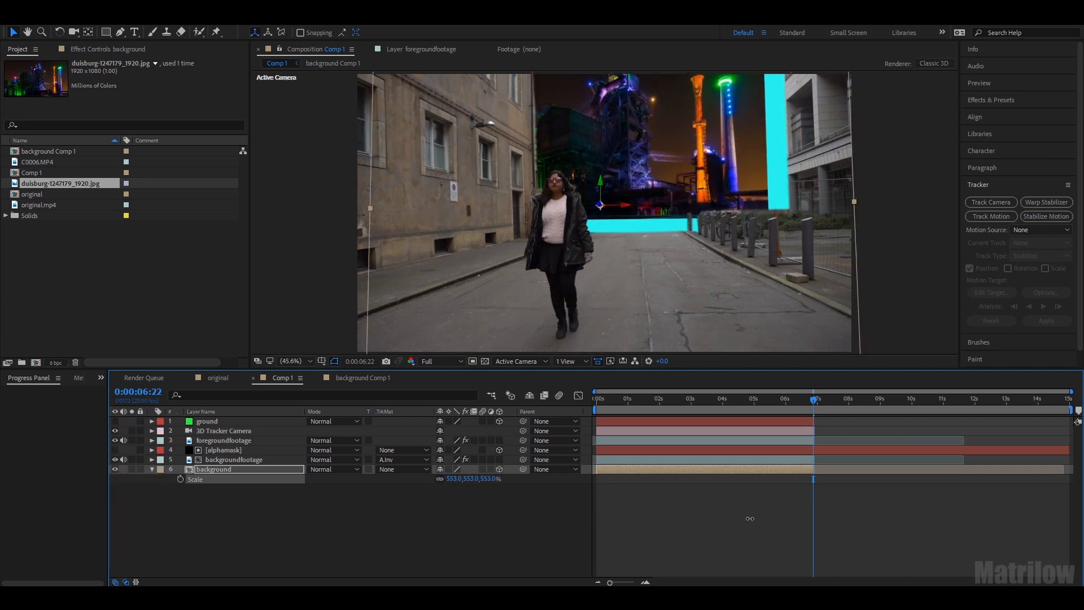
left_click_drag(750, 519, 772, 518)
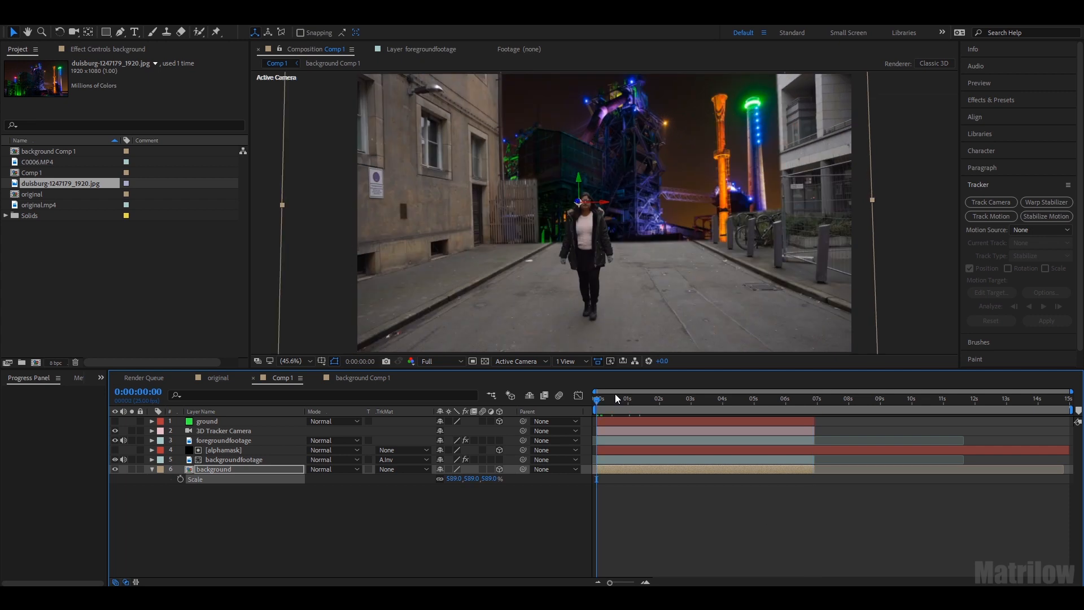
key("space")
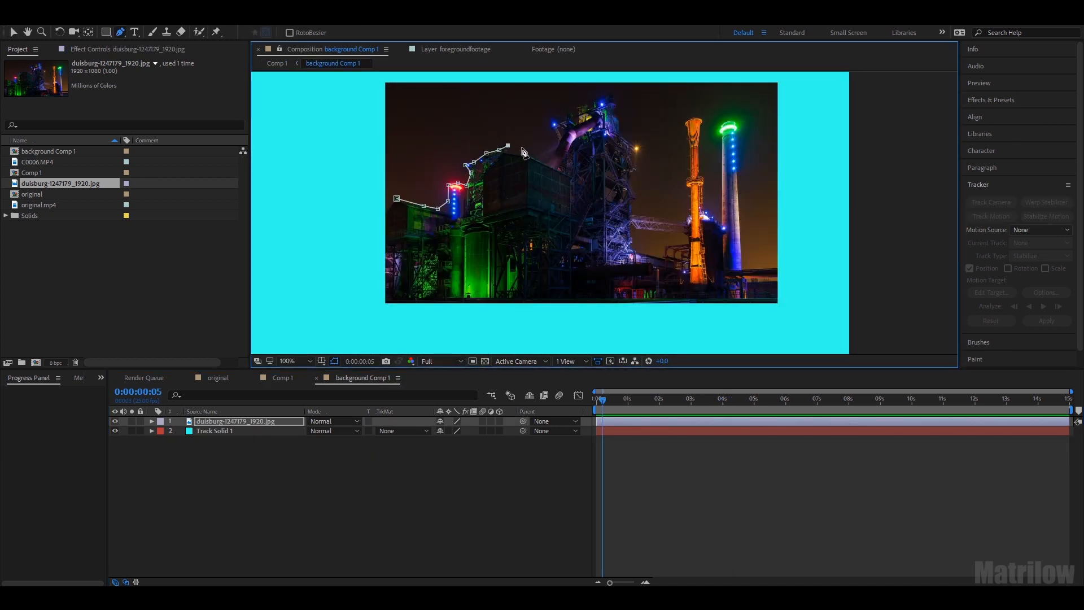
Mask the sky of the duisburg image along the factory and chimney outlines, and invert the mask.
left_click(589, 106)
left_click(596, 99)
left_click(603, 99)
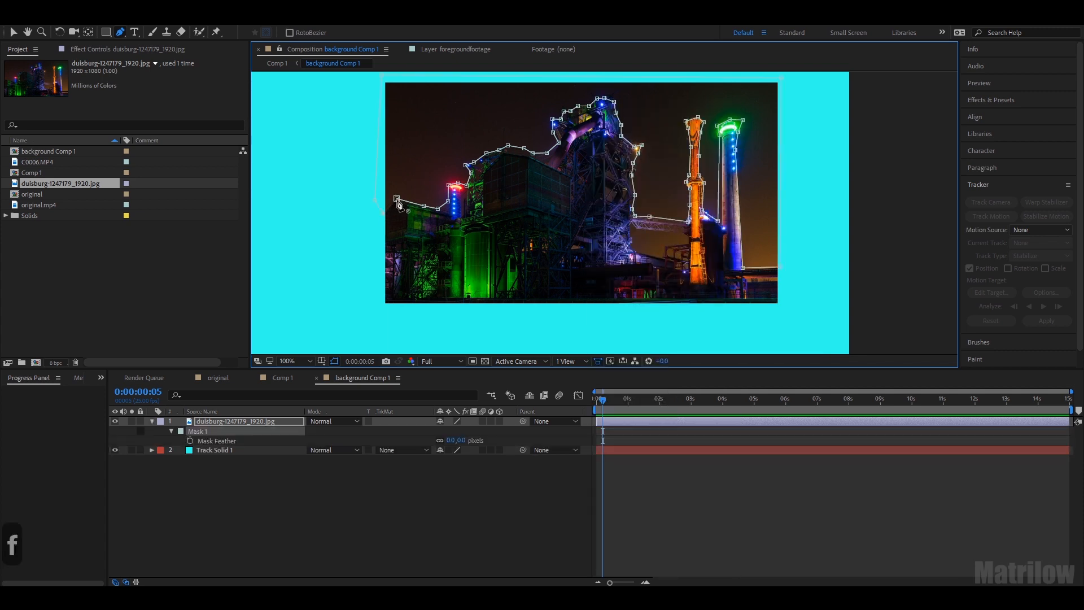
left_click(398, 200)
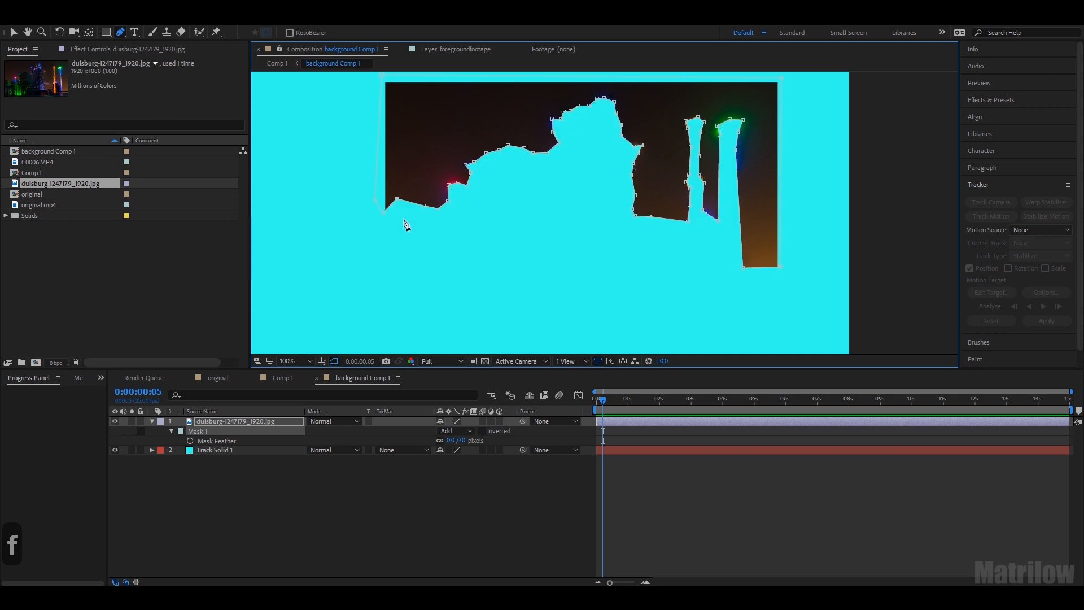
left_click(481, 430)
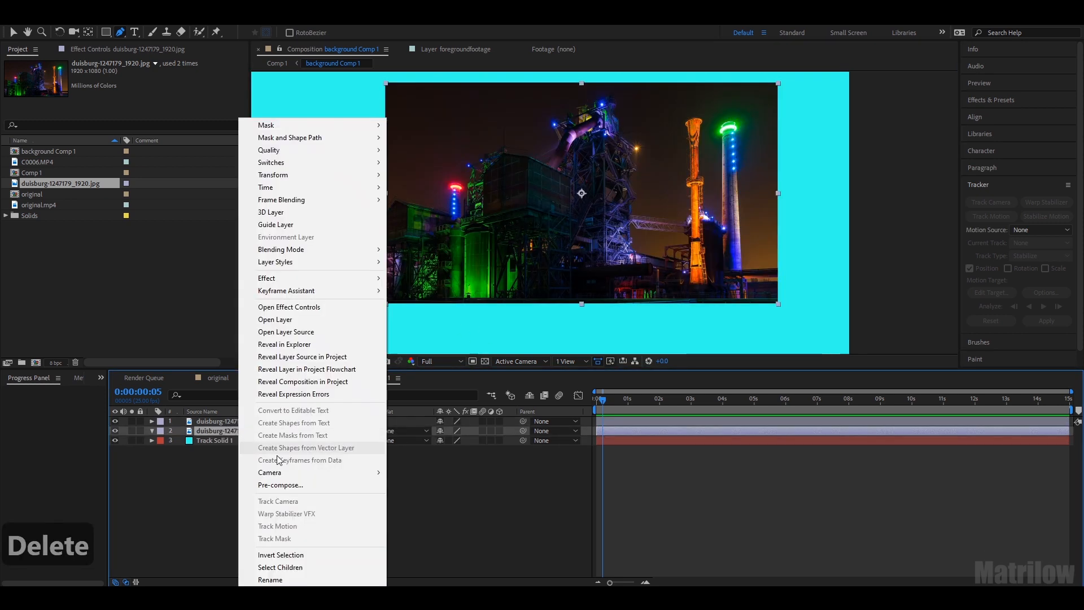
Rename the unmasked lower copy of the duisburg image layer as background.
left_click(282, 578)
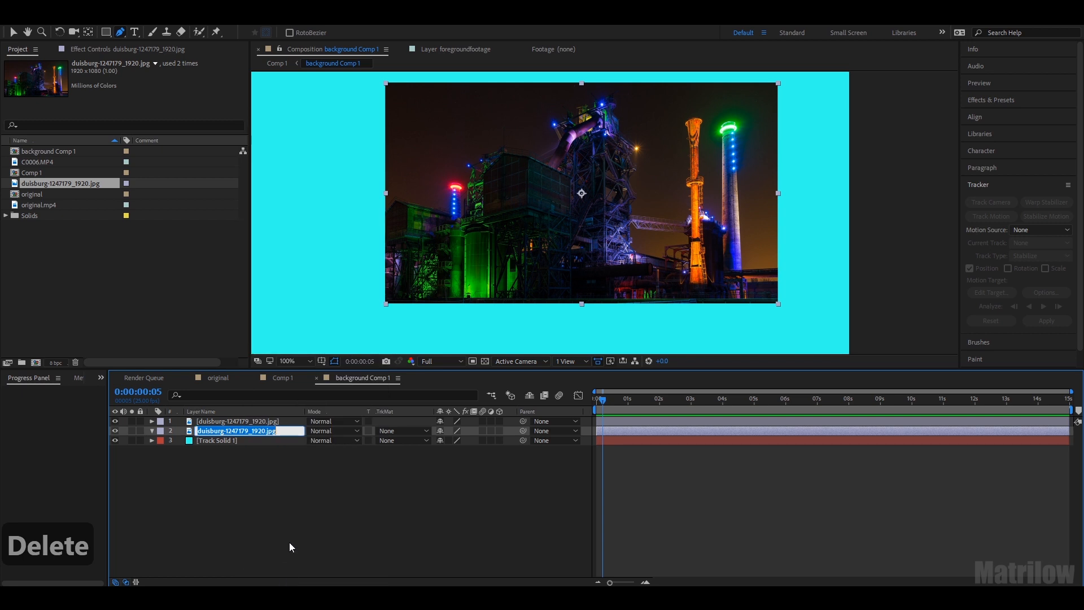
type("background")
key("Return")
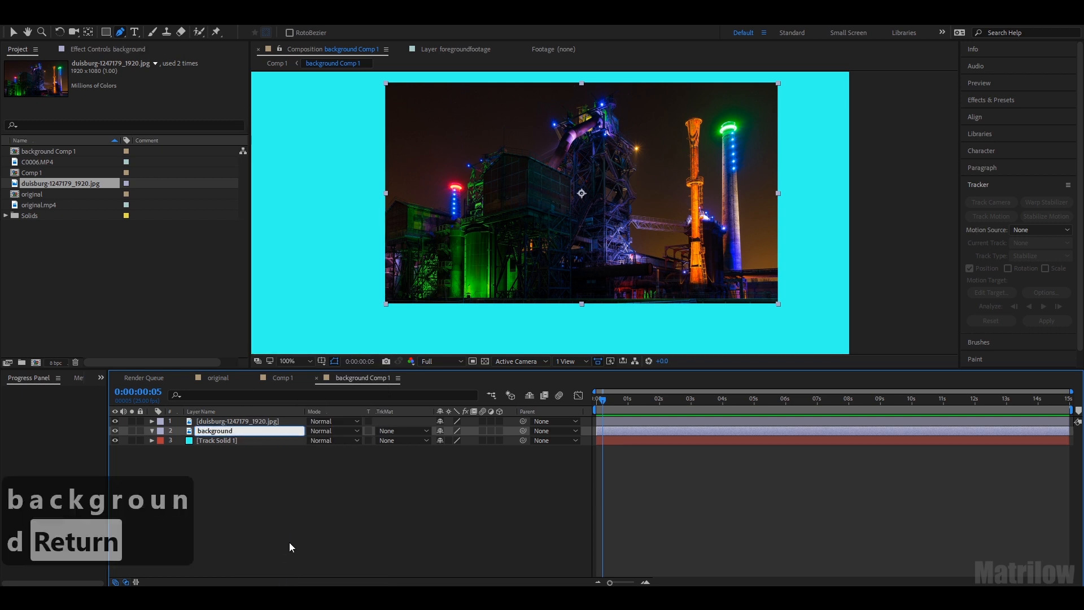
Add Flame - 9049.mp4 between the masked duisburg layer and the background layer, scale it to 21.1% and place it behind the chimneys.
mouse_move(504, 502)
left_mouse_down()
mouse_move(541, 539)
mouse_move(513, 495)
left_mouse_up()
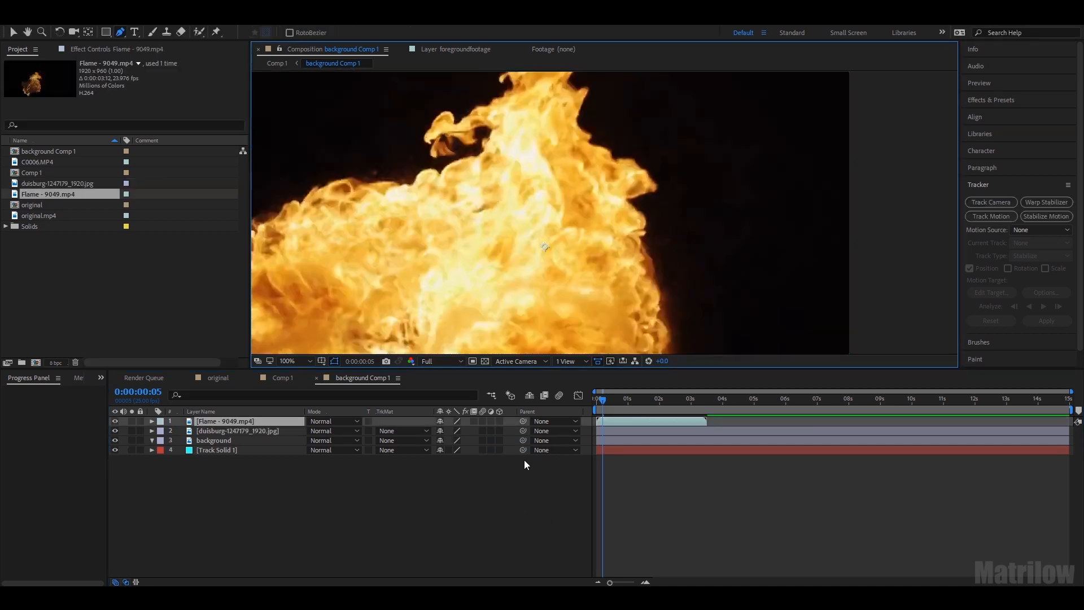
key("s")
left_click_drag(464, 440, 427, 441)
left_click_drag(497, 321, 635, 244)
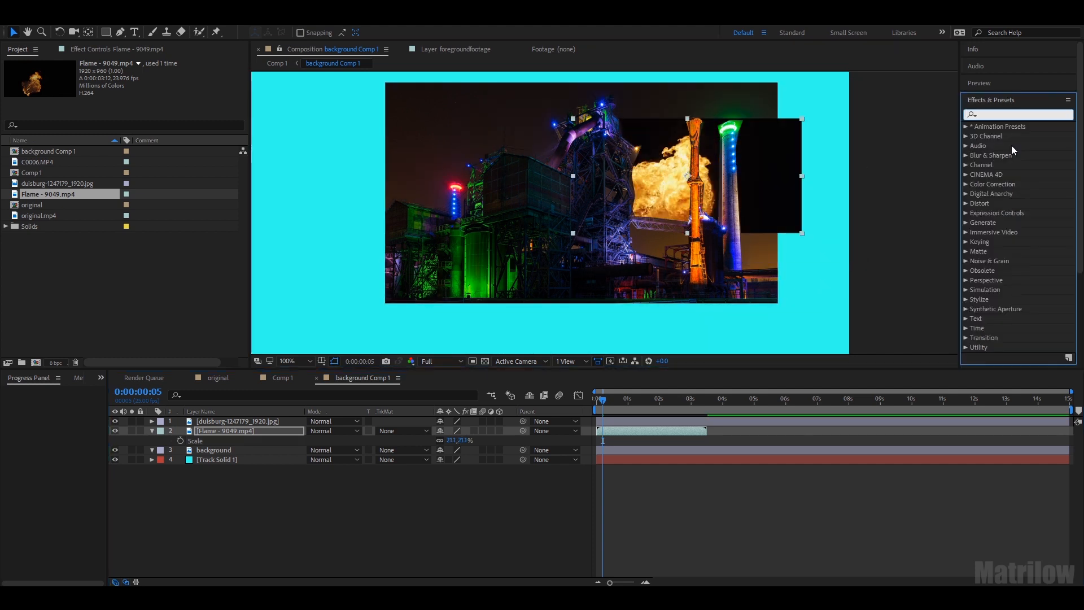
Apply Color Key to the flame clip, sample its black backdrop as the key color and set Color Tolerance to 57.
type("key")
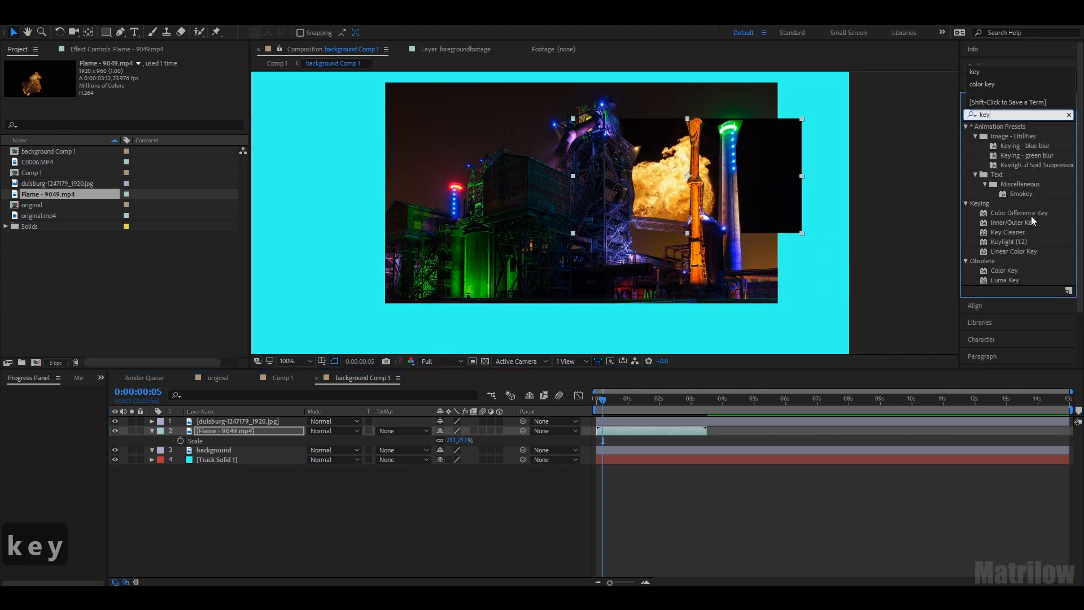
left_click_drag(1008, 272, 784, 198)
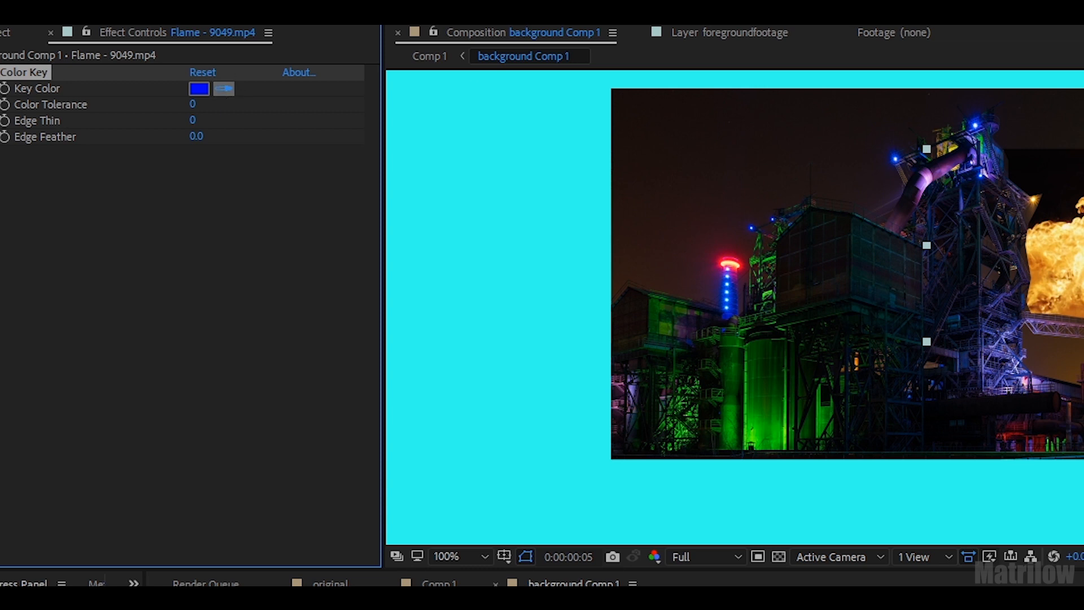
left_click(1055, 176)
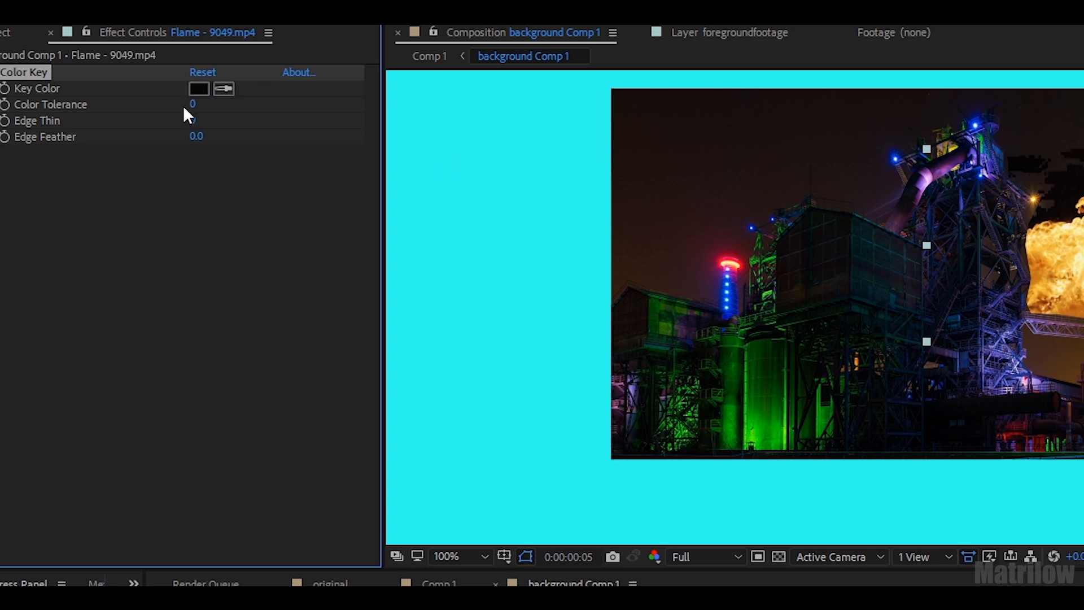
left_click_drag(192, 106, 201, 106)
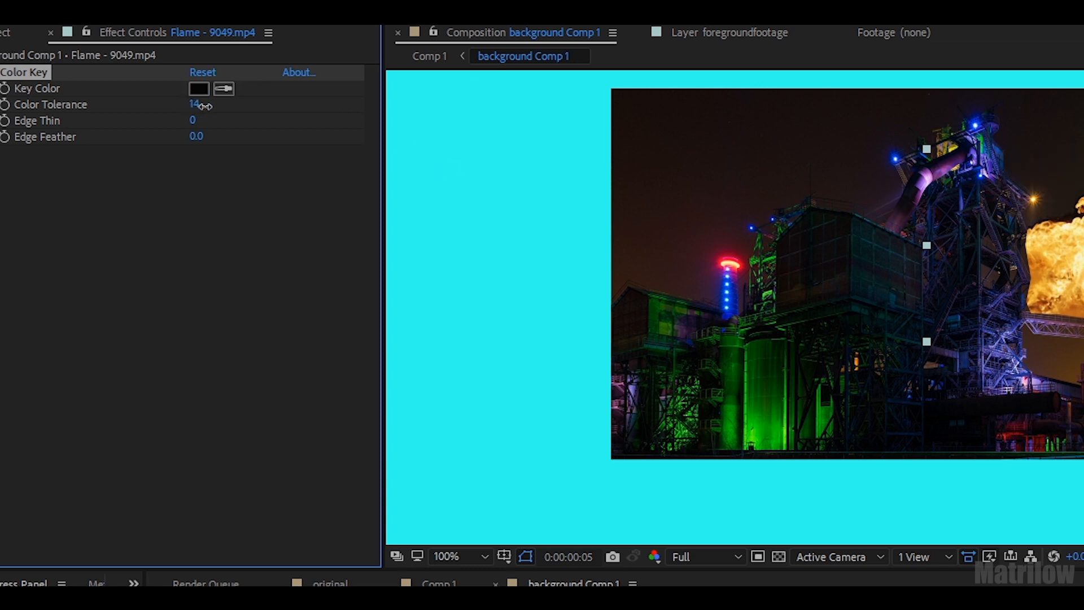
Enlarge the flame clip to 27.2% and shift it up and outward behind the chimneys.
key("ctrl+z")
key("ctrl+z")
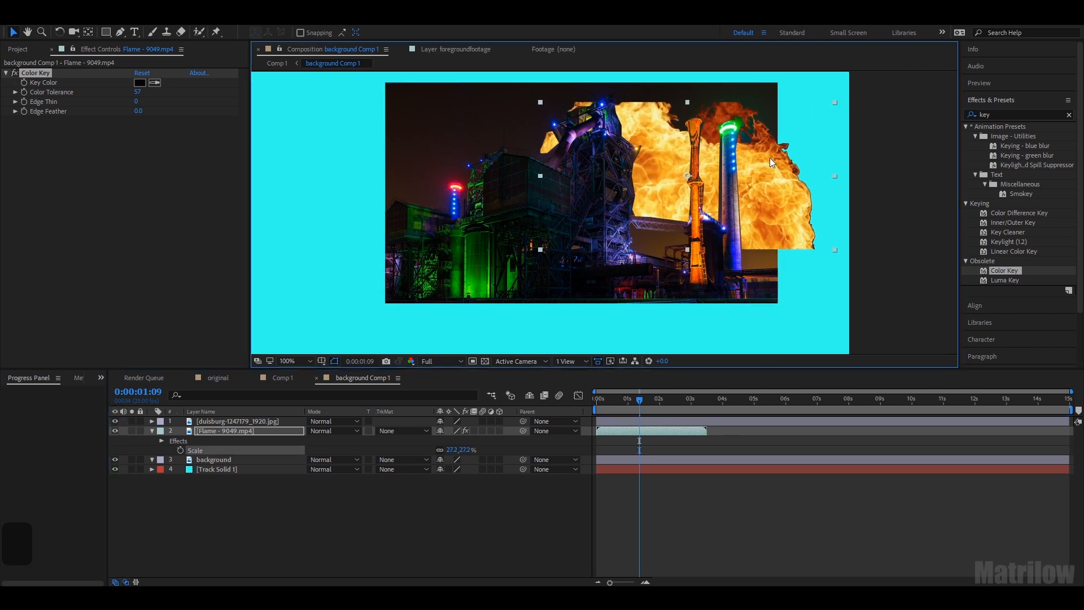
left_click_drag(770, 157, 798, 140)
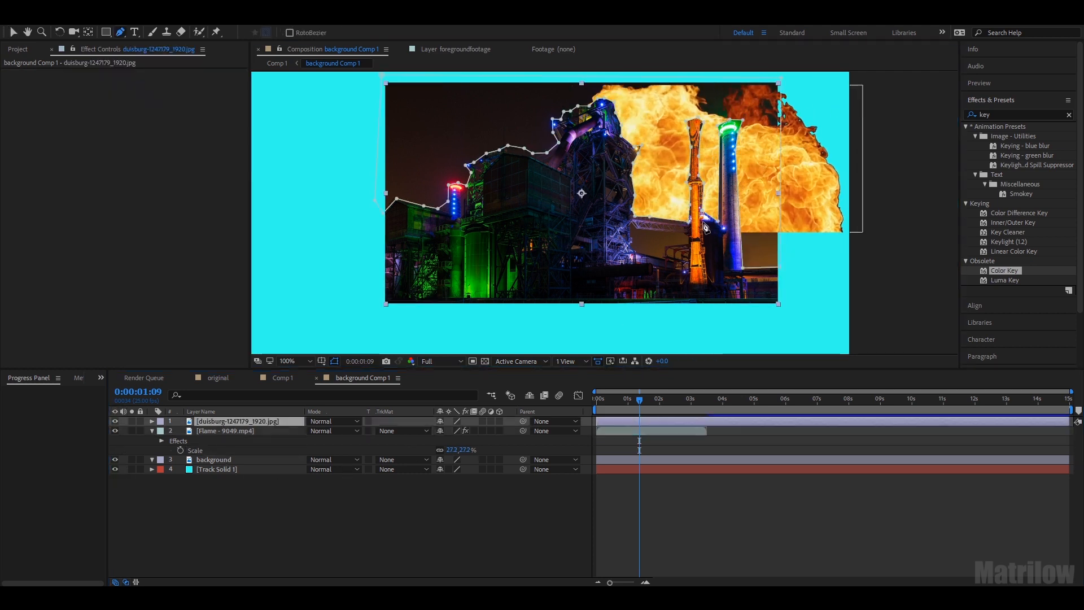
Add a second mask to the duisburg image around the gap between the steel tower and the orange chimney, set to Subtract.
left_click(631, 224)
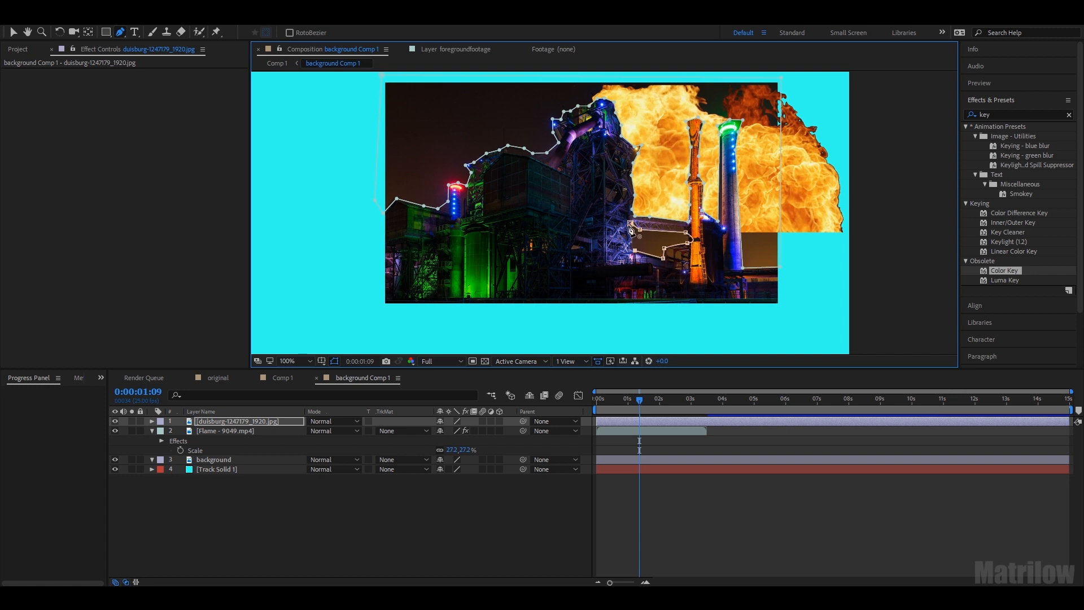
left_click(14, 32)
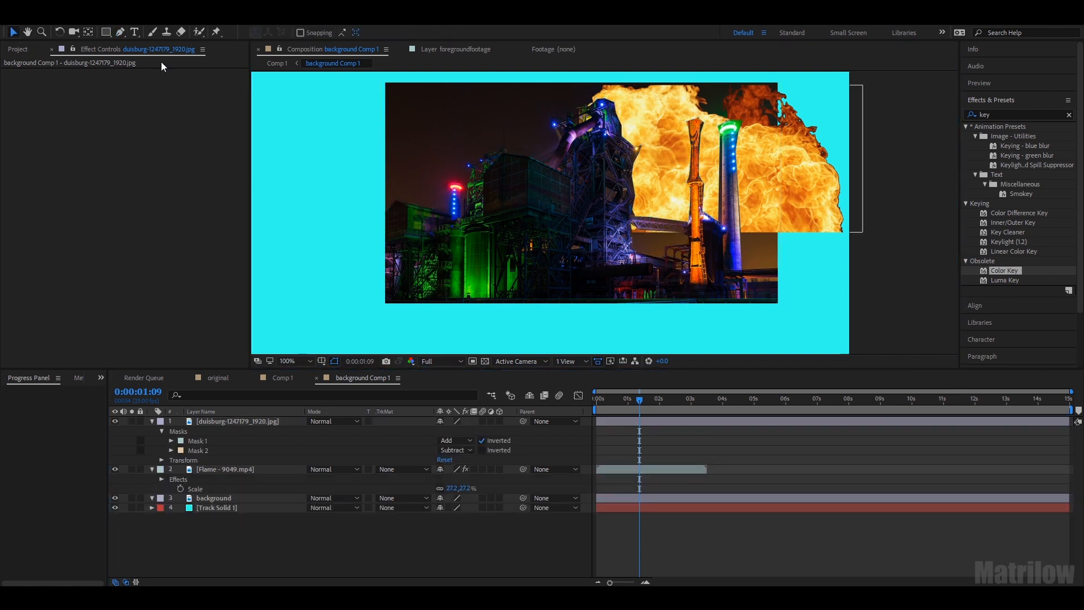
Scale the flame clip to 31.1%, rotate it upright and position it behind the two chimneys, checking the placement at different times.
left_click_drag(803, 206, 805, 245)
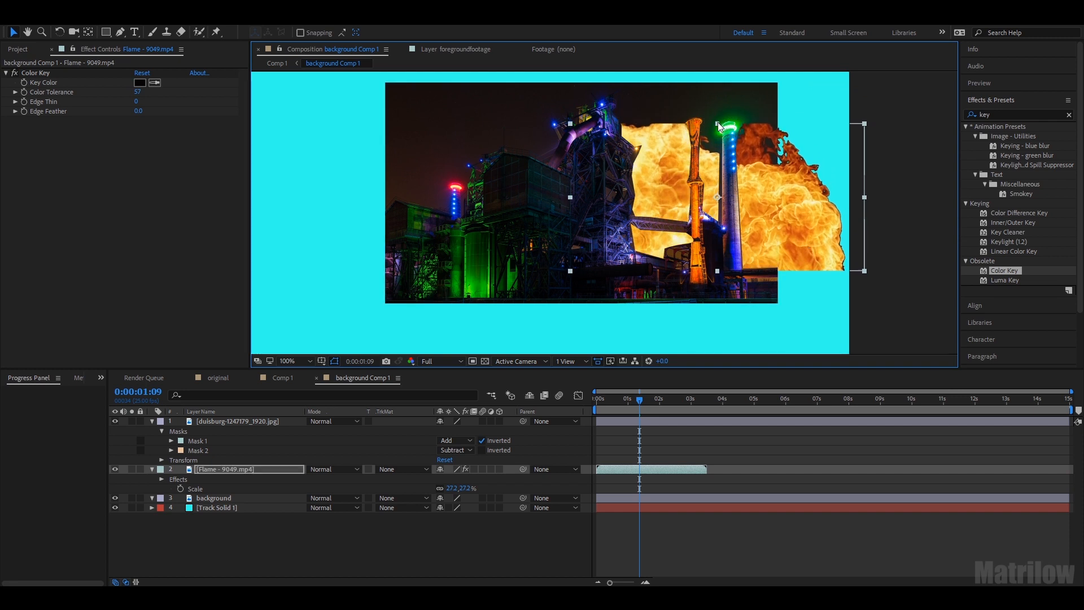
left_click_drag(869, 123, 871, 110)
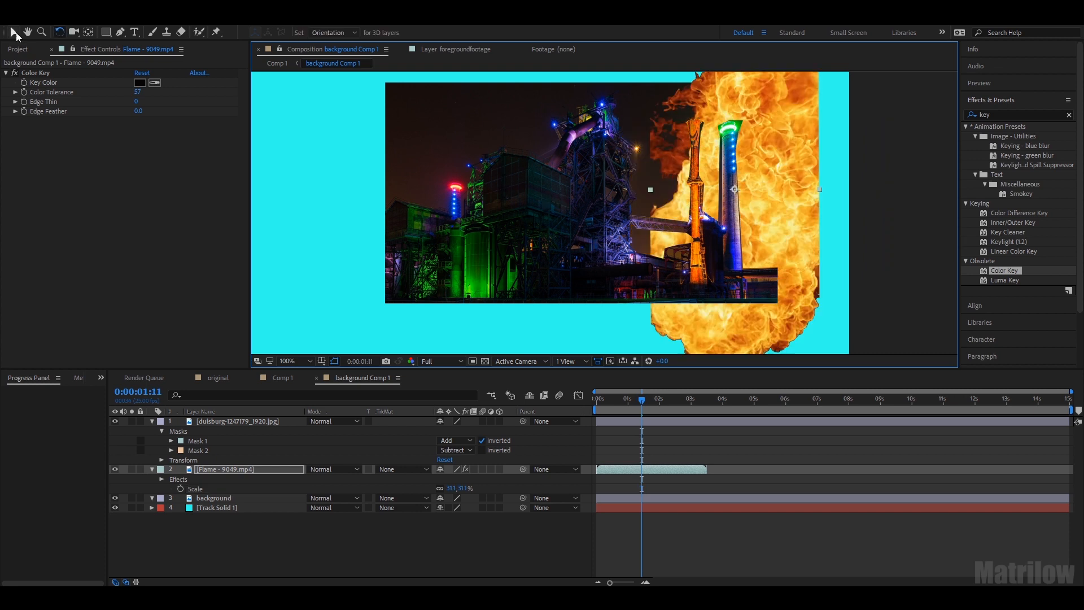
left_click(15, 33)
left_click_drag(777, 195, 738, 192)
left_click_drag(641, 400, 593, 398)
left_click_drag(754, 199, 708, 228)
left_click_drag(598, 399, 645, 402)
left_click_drag(670, 179, 682, 178)
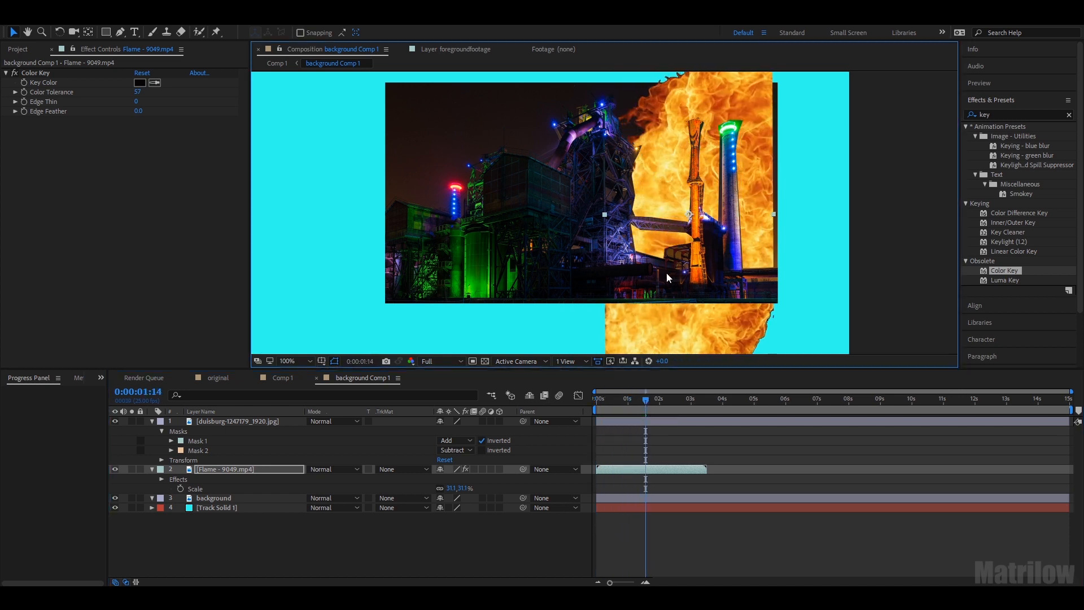
Add the explosion stock clip as the top layer and key out its black backdrop with Color Key, Color Tolerance 63 and Edge Feather 5.7.
key("Home")
left_click(508, 530)
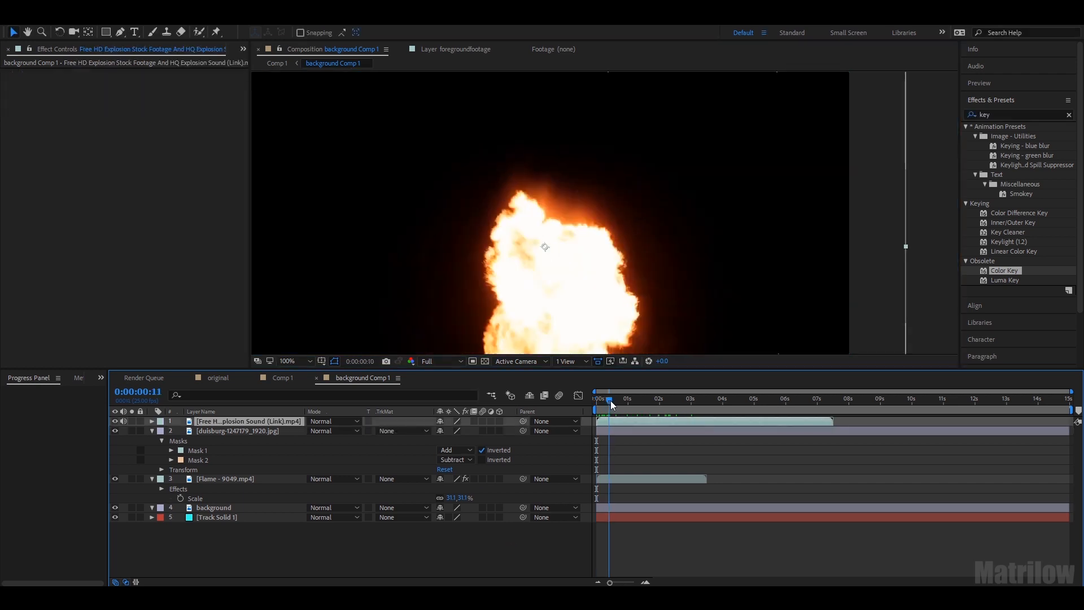
left_click_drag(599, 402, 634, 404)
left_click_drag(1003, 271, 821, 205)
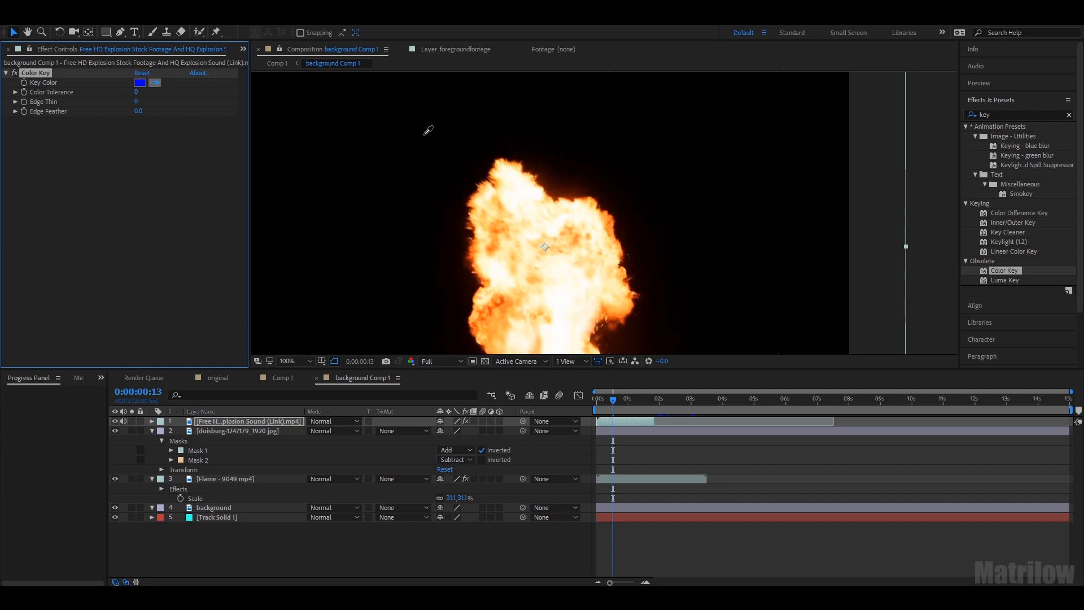
left_click(425, 134)
left_click_drag(136, 90, 166, 89)
left_click_drag(166, 90, 172, 90)
Scale the explosion clip down to 41% and place it at the foot of the factory's steel tower.
key("s")
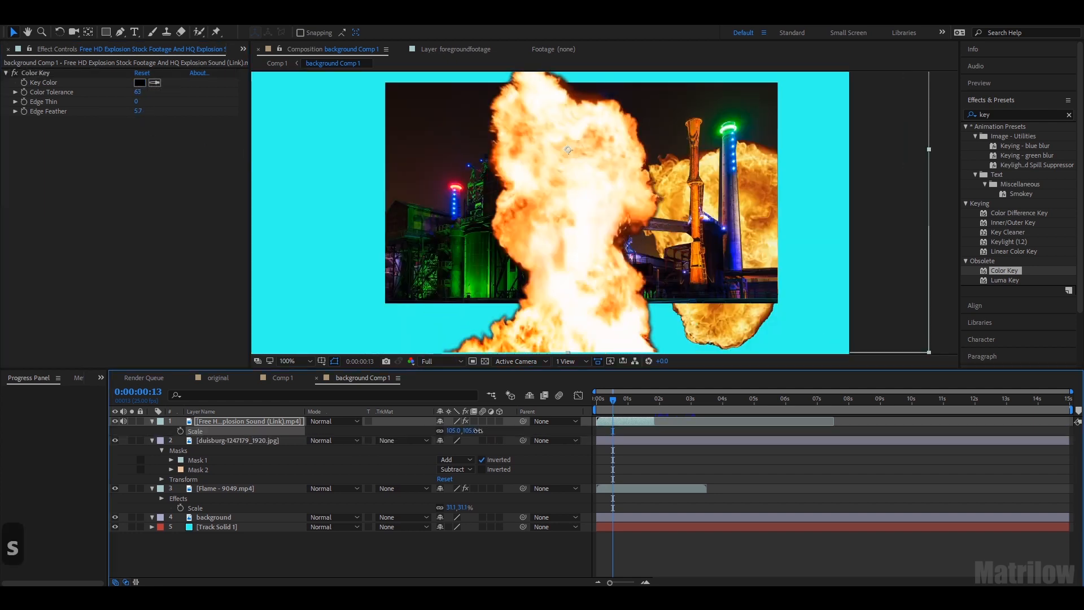
left_click_drag(462, 431, 429, 430)
left_click_drag(591, 230, 610, 298)
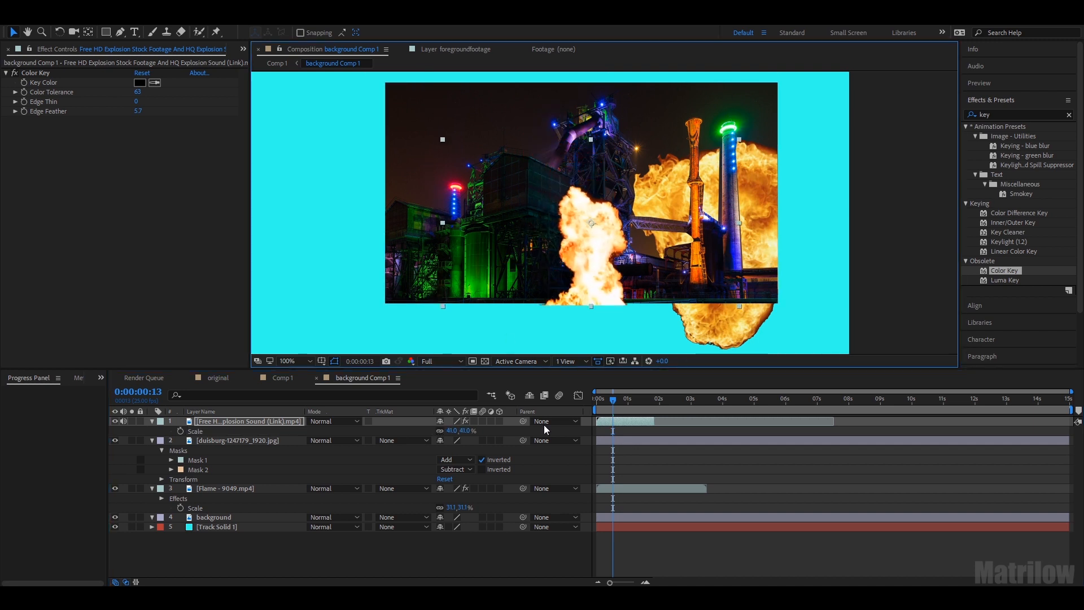
Duplicate the Flame - 9049.mp4 layer, apply Flip + Flop to the copy and place it behind the green-lit factory building.
left_click(226, 487)
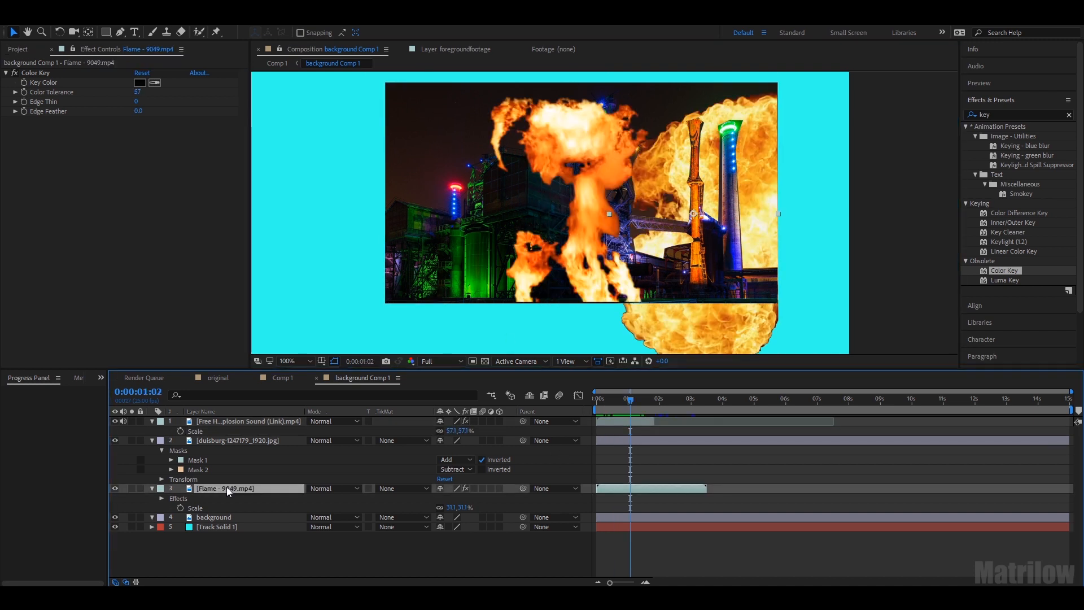
key("ctrl+c")
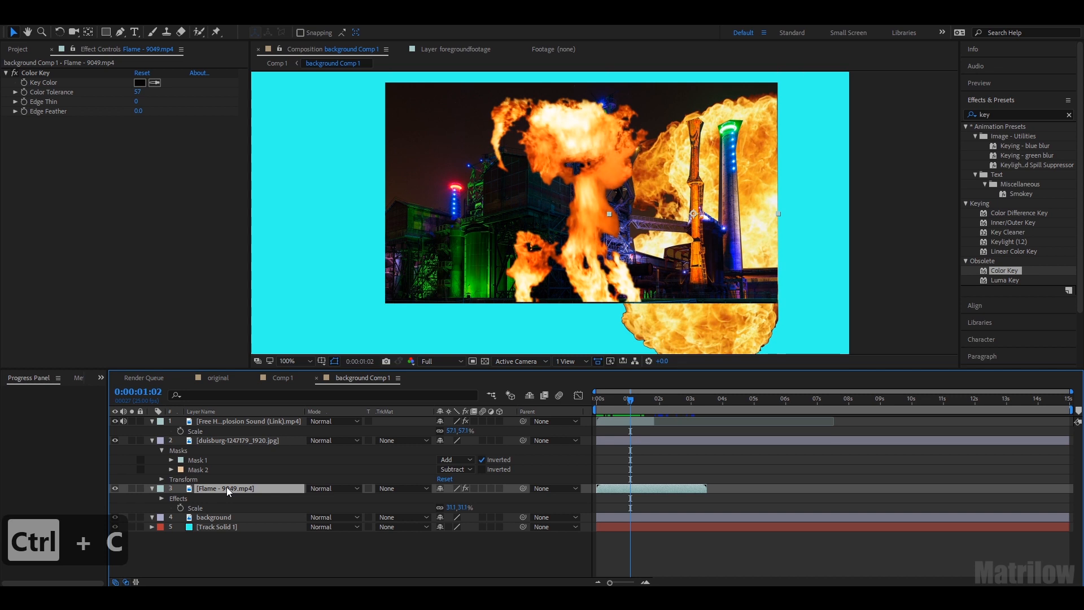
key("ctrl+v")
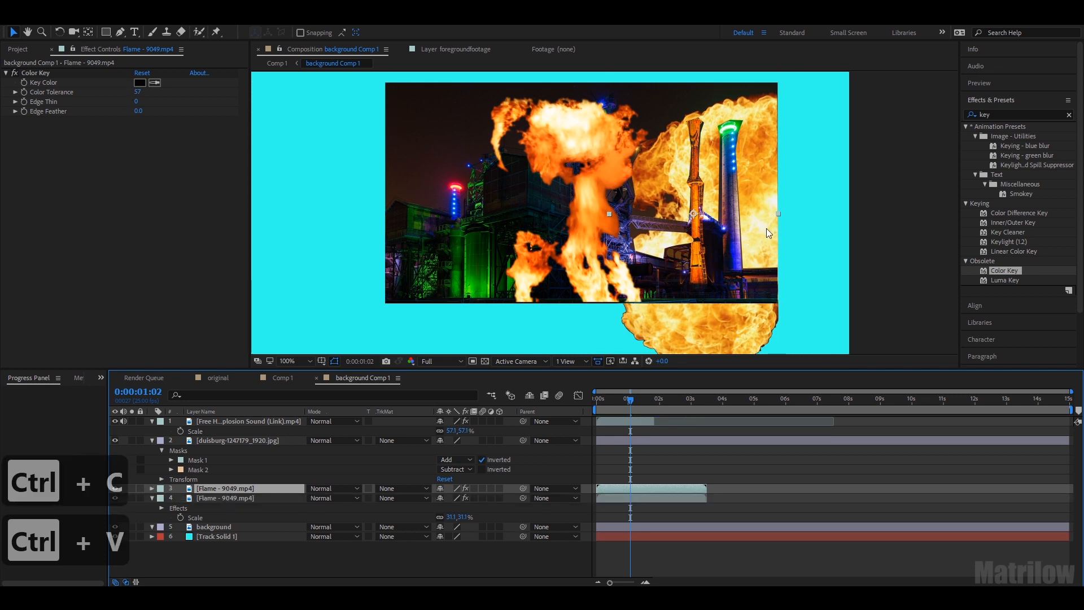
left_click_drag(766, 235, 546, 234)
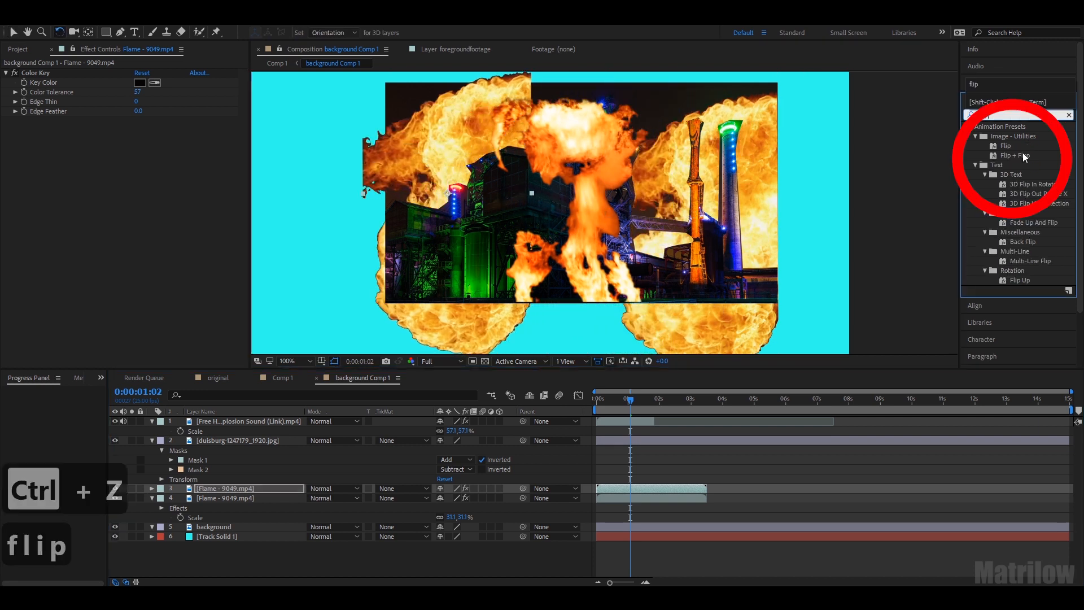
left_click_drag(1025, 157, 259, 486)
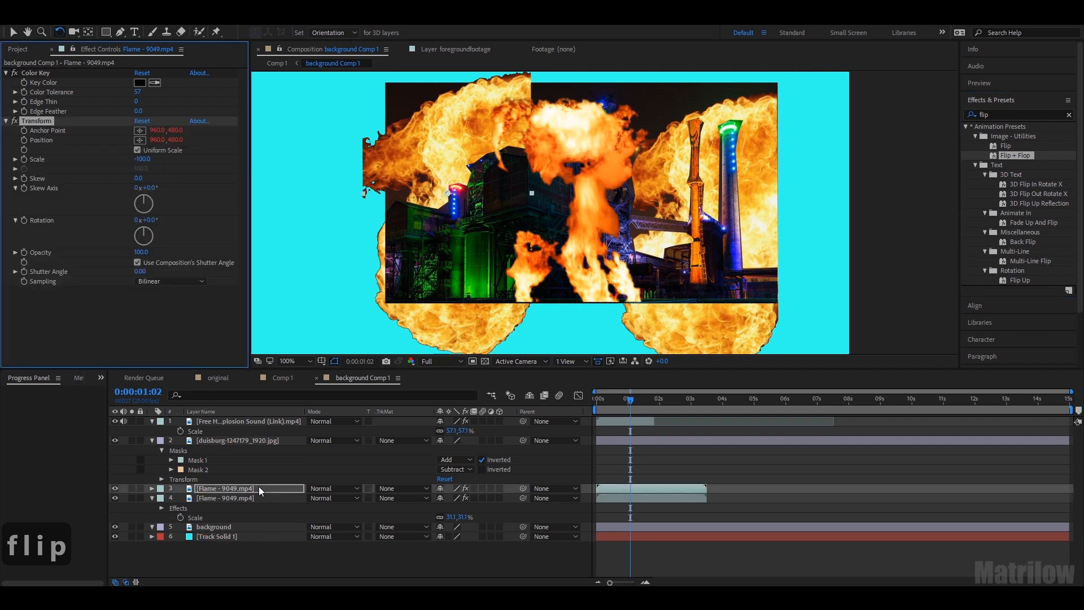
key("v")
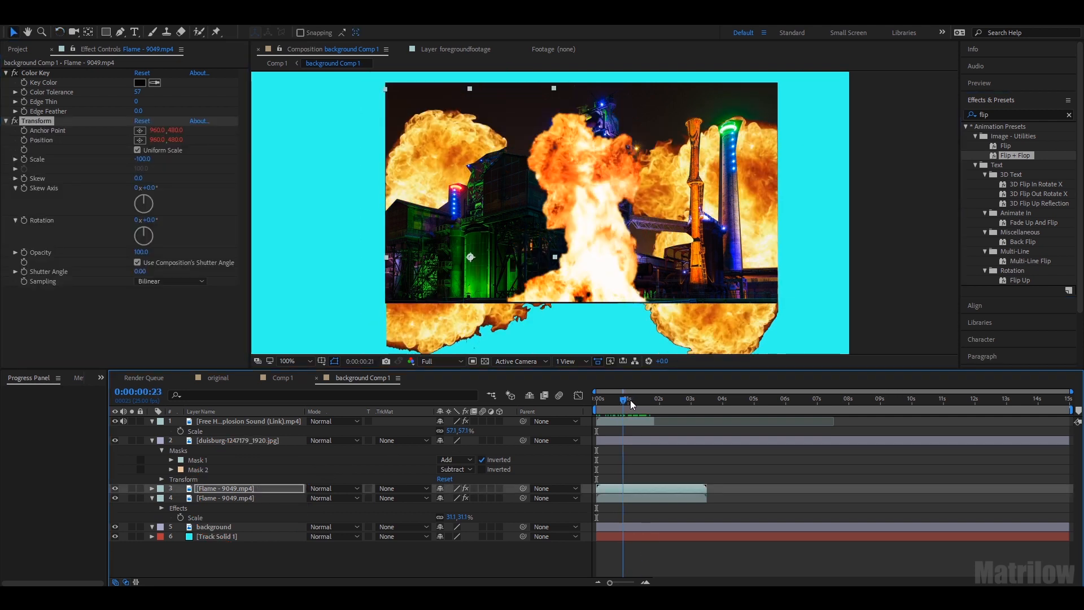
mouse_move(629, 401)
left_mouse_down()
mouse_move(651, 401)
mouse_move(612, 401)
left_mouse_up()
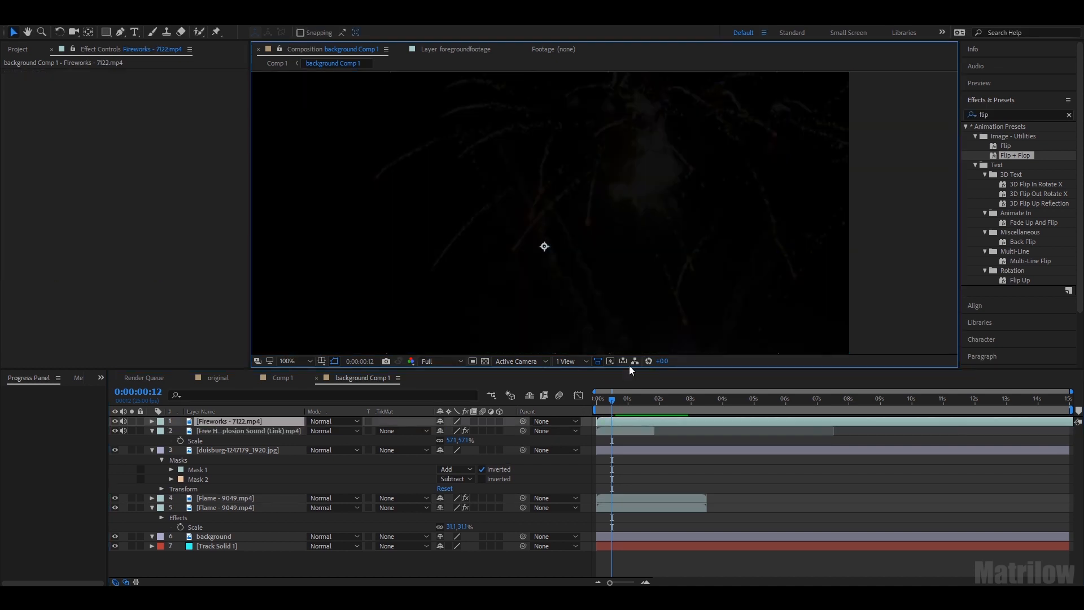
Preview Fireworks - 7122.mp4, apply Color Key to it and scale the clip to 64%.
left_click(639, 404)
key("space")
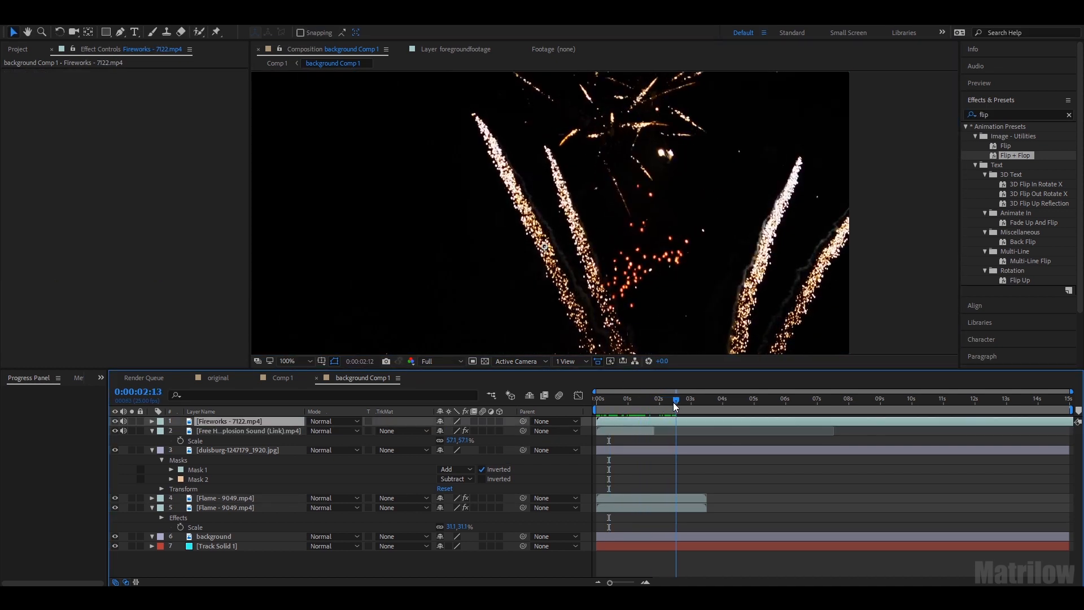
type("key")
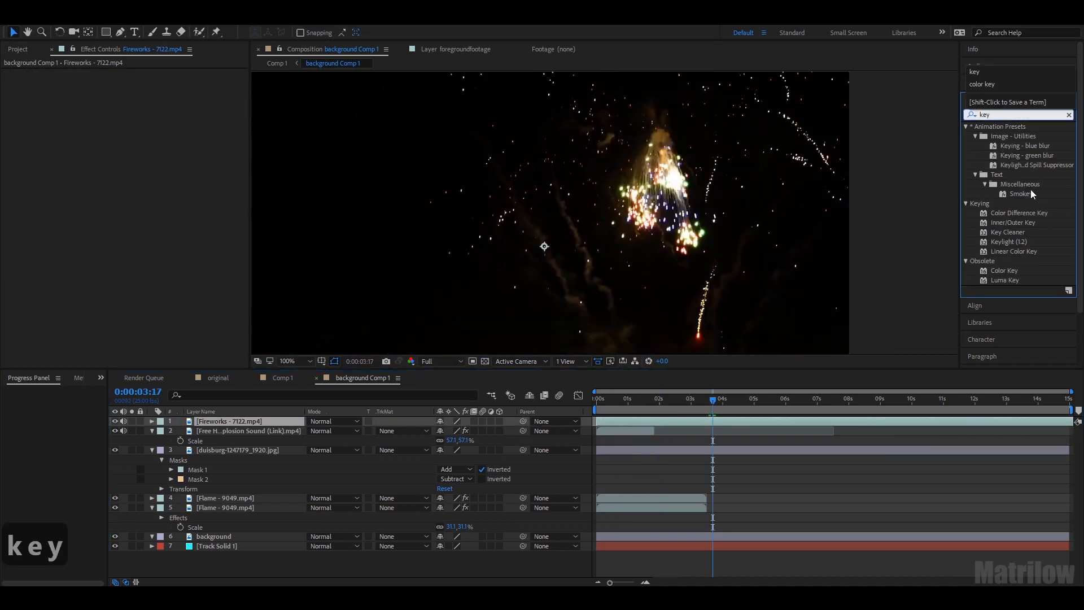
left_click_drag(1004, 271, 743, 295)
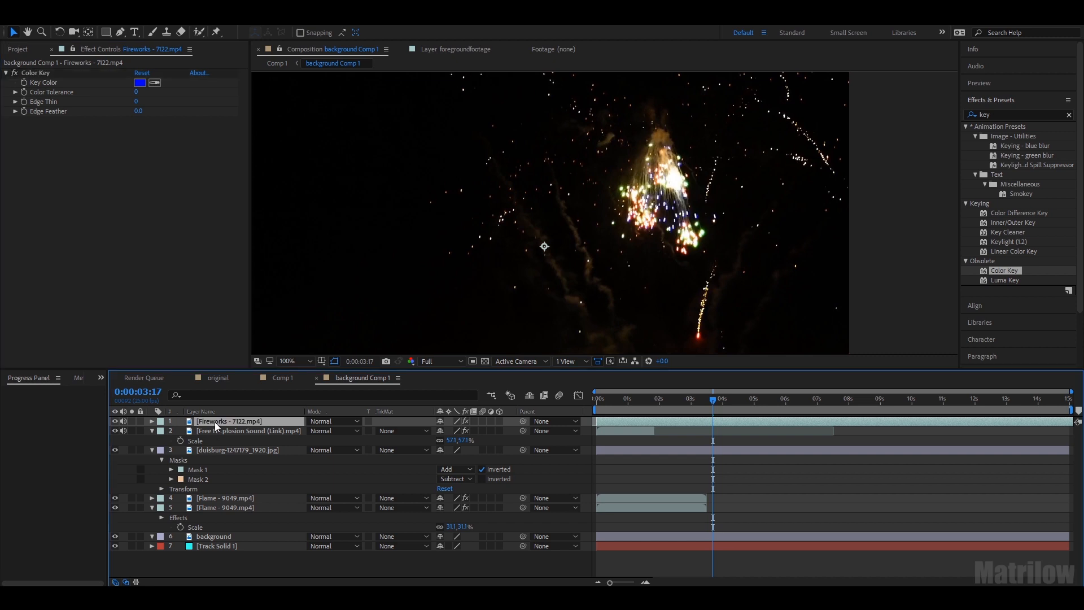
key("s")
left_click_drag(442, 430, 448, 430)
Sample the black sky of Fireworks - 7122.mp4 as the key color and set Color Tolerance to 104 and Edge Feather to 1.7.
left_click(154, 83)
left_click(294, 107)
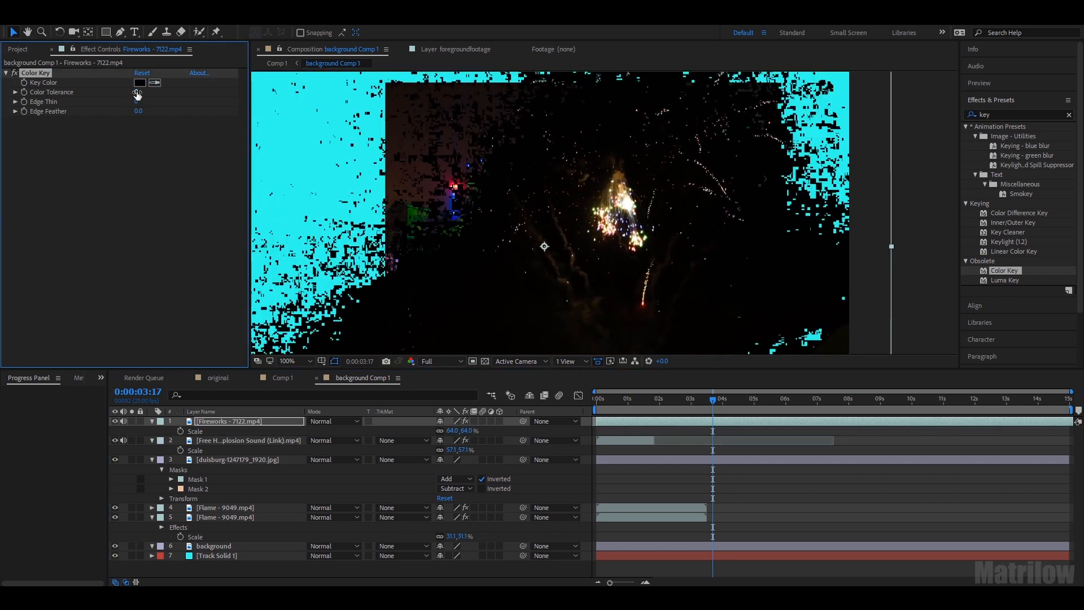
left_click_drag(136, 93, 141, 97)
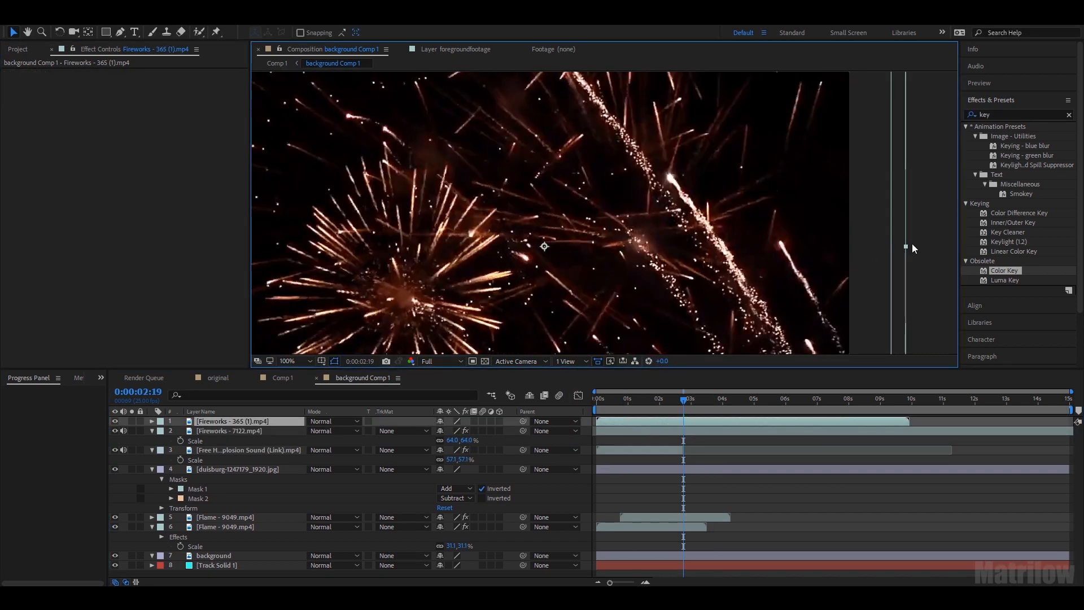
Scale Fireworks - 365 (1).mp4 to 47% over the factory and key out its black with Color Key, Color Tolerance 59 and Edge Feather 4.2.
key("s")
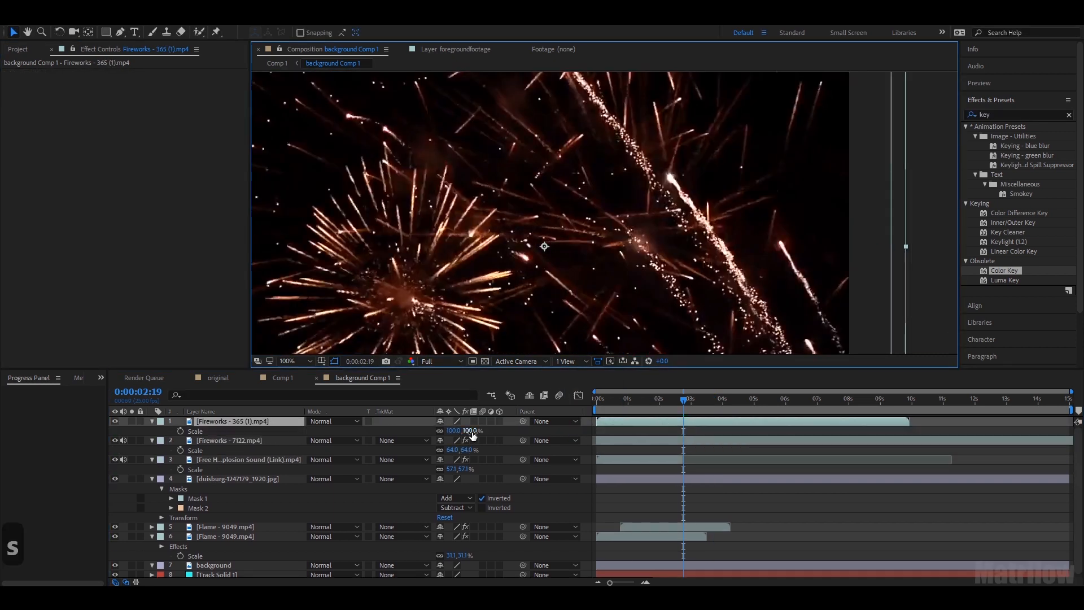
left_click_drag(620, 234, 710, 165)
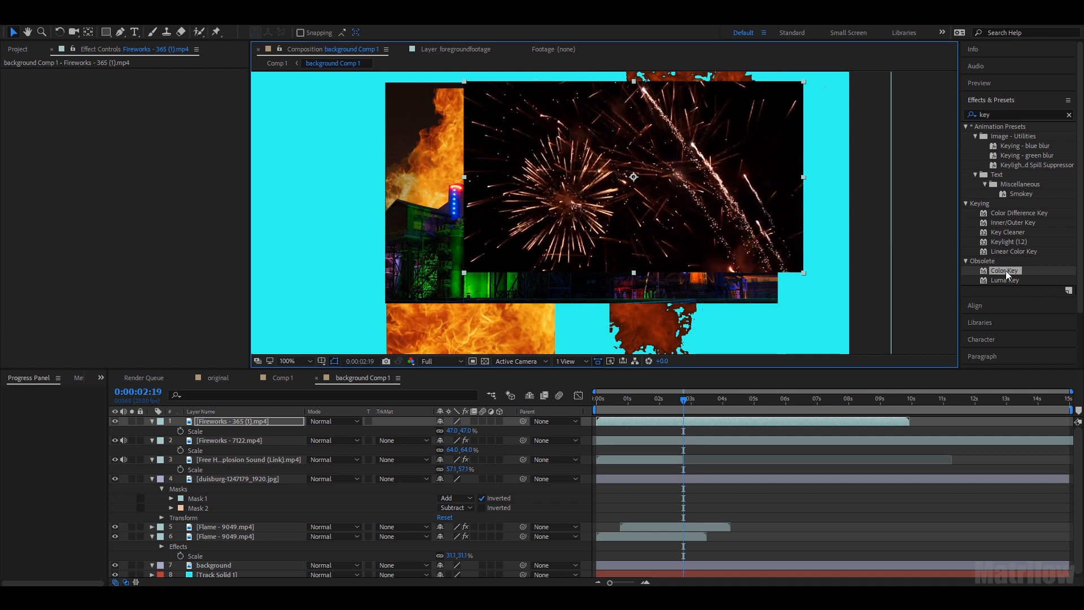
left_click(540, 158)
left_click_drag(136, 92, 162, 112)
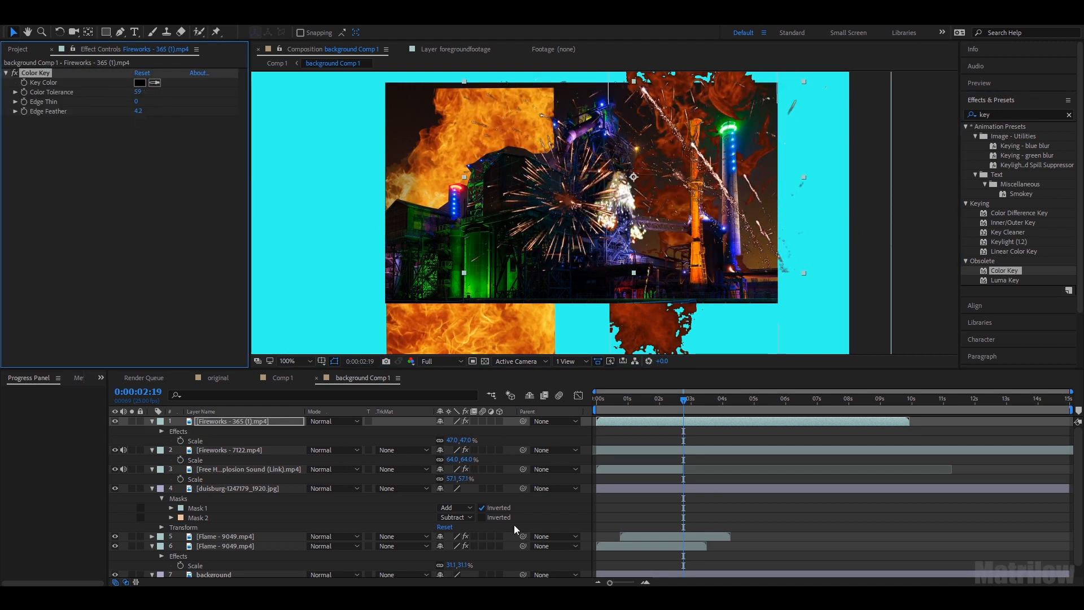
Apply Hue/Saturation to both flame clips and shift them to green, using a Master Hue of +119° on the unflipped one.
type("hue")
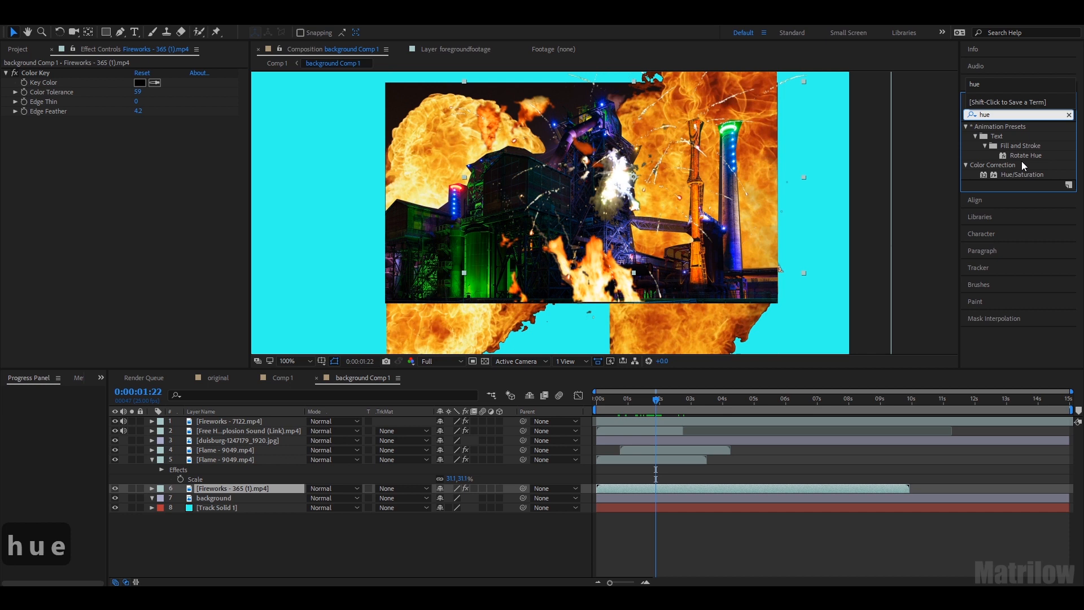
left_click_drag(1025, 176, 259, 461)
left_click_drag(142, 196, 150, 184)
mouse_move(252, 248)
left_mouse_down()
mouse_move(262, 266)
mouse_move(250, 268)
left_mouse_up()
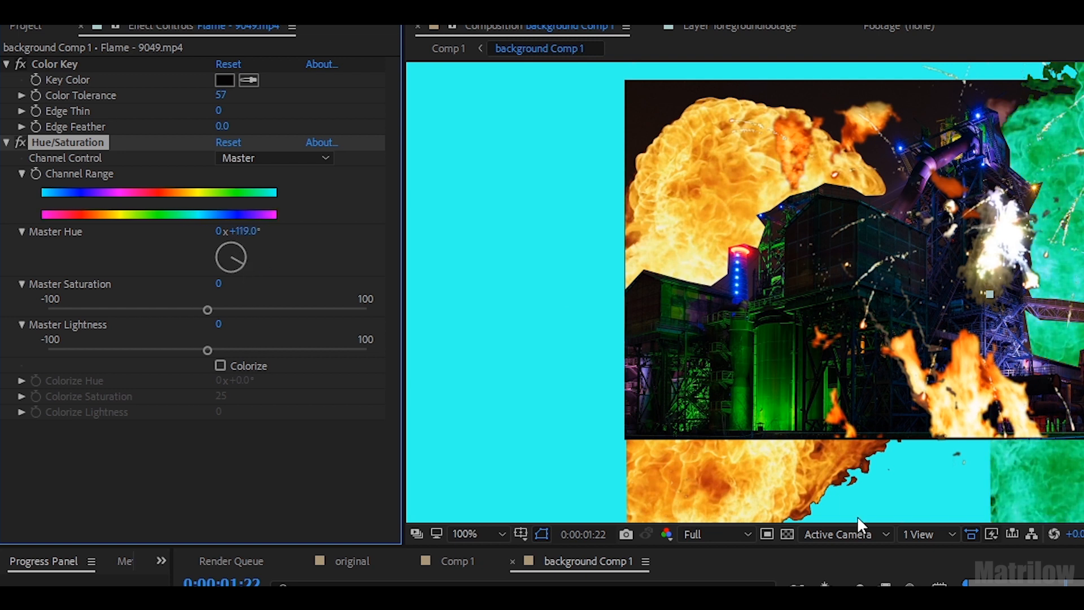
left_click_drag(1015, 176, 255, 450)
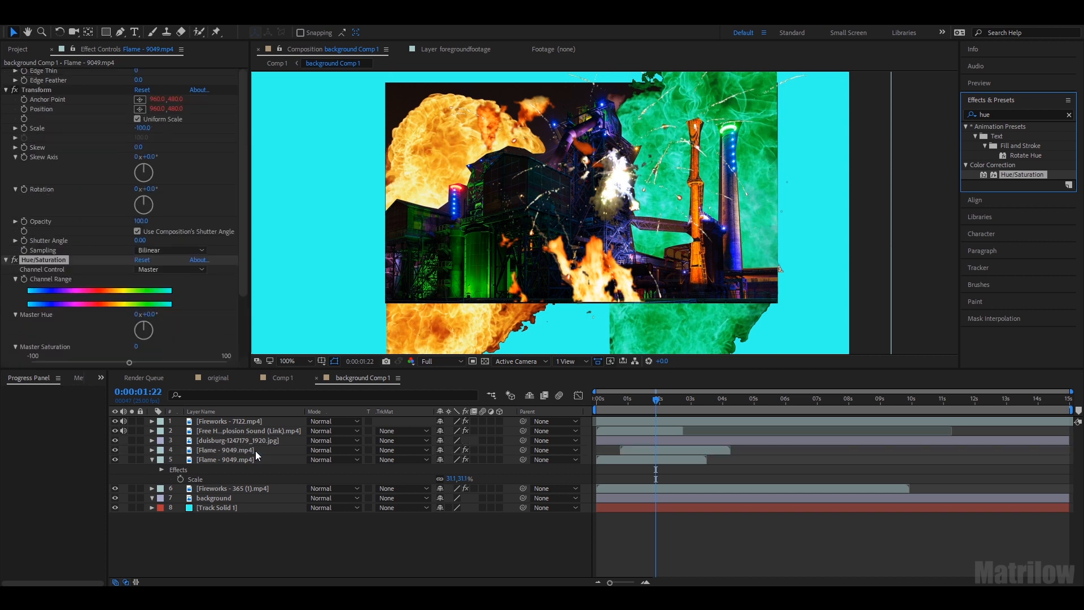
left_click_drag(141, 261, 140, 257)
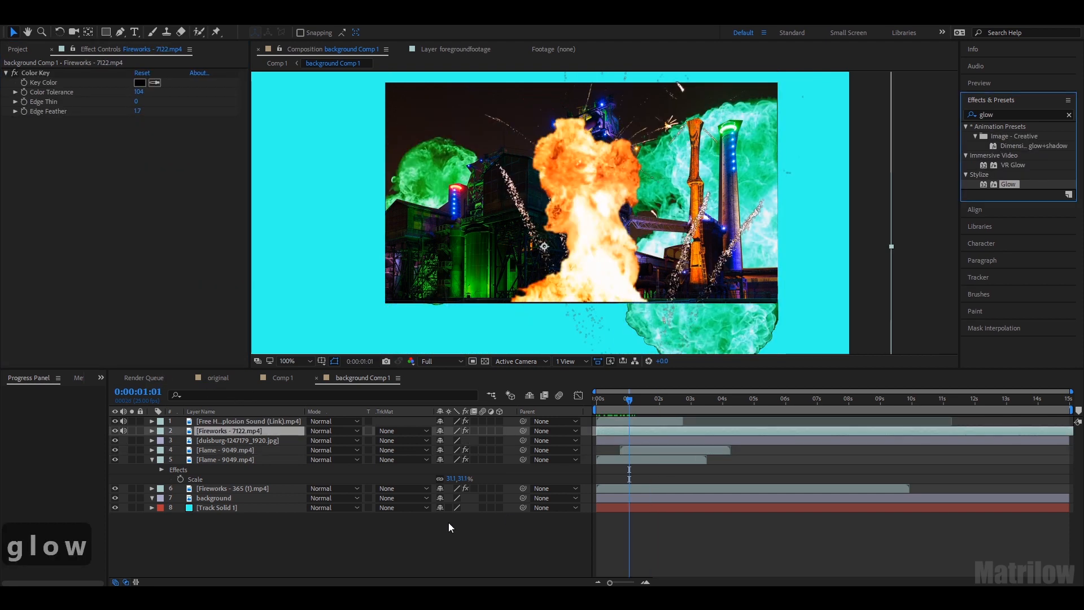
Create an adjustment layer above the background composition's clips and apply Glow with a radius of 74 and an intensity of 0.4.
right_click(448, 522)
mouse_move(513, 401)
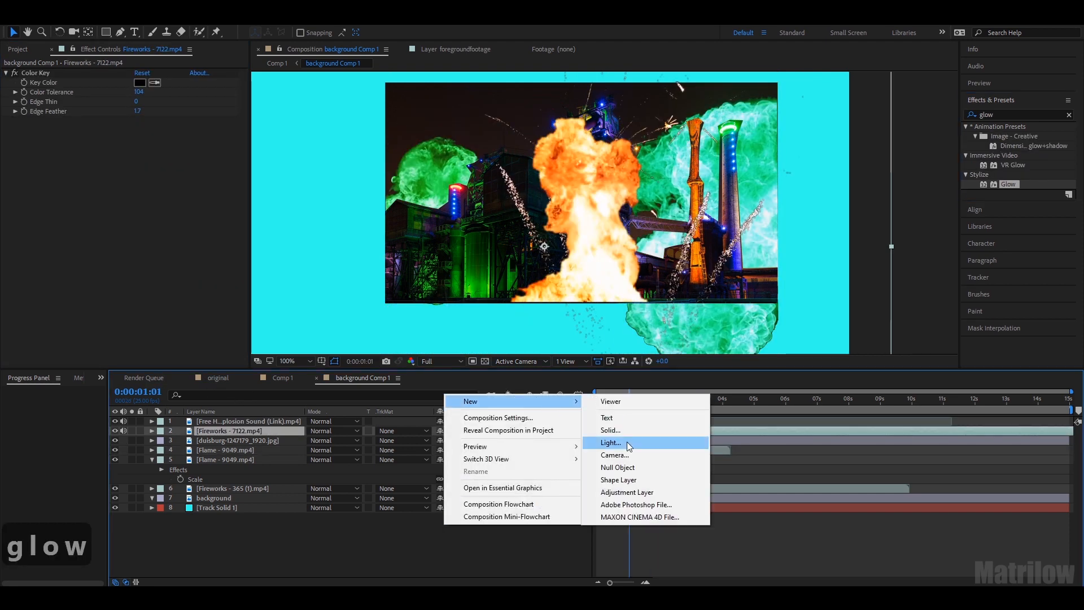
left_click(643, 494)
left_click_drag(266, 428, 255, 429)
left_click(244, 429)
left_click_drag(140, 101, 158, 101)
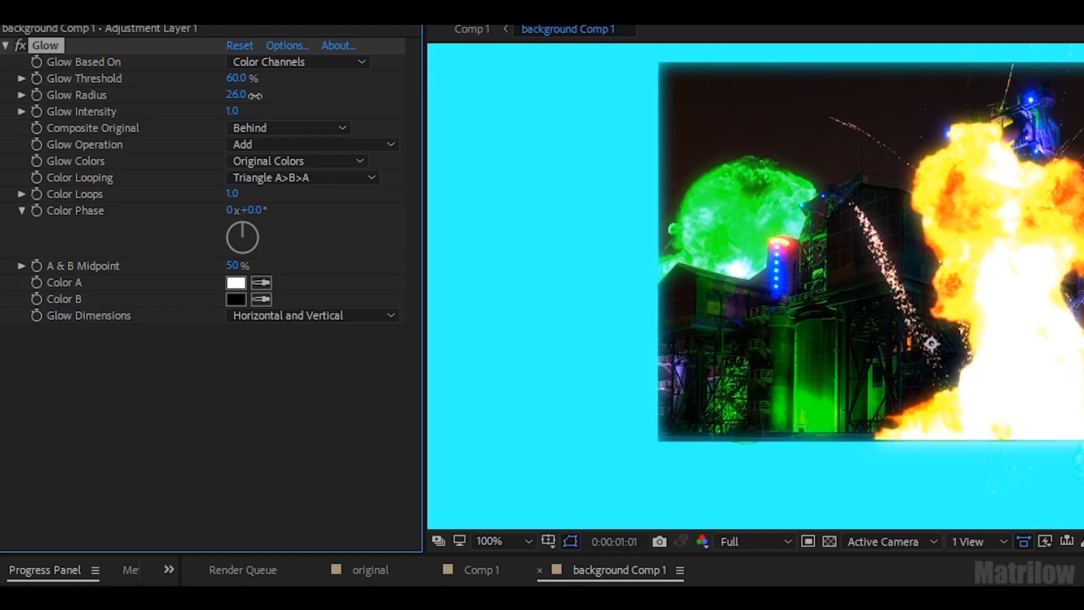
left_click_drag(260, 94, 168, 110)
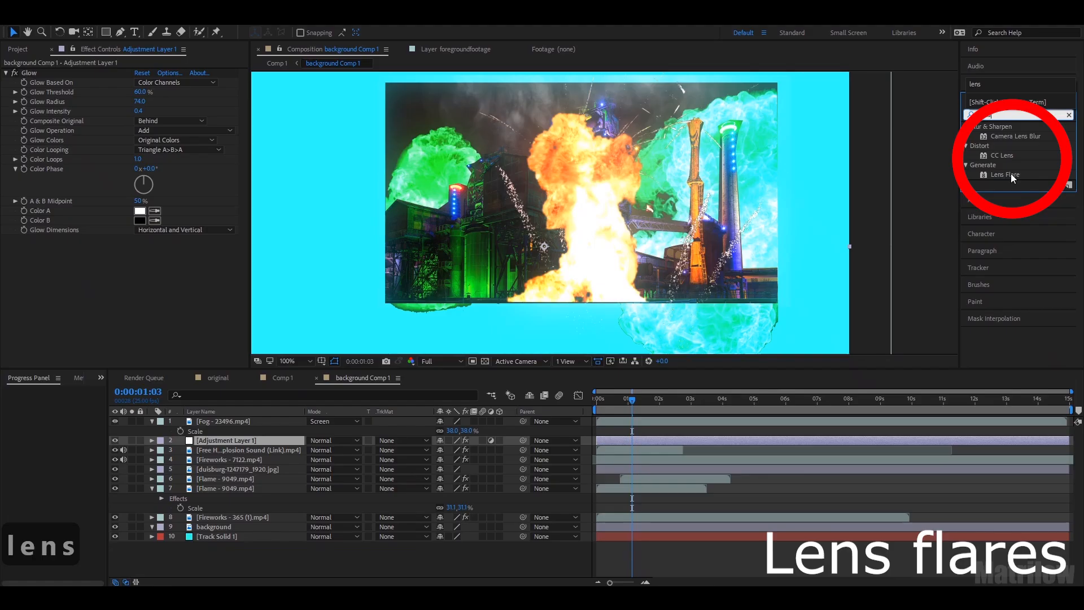
Apply Lens Flare to Adjustment Layer 1 and move the flare center to the factory image's upper-left corner.
left_click_drag(1011, 173, 250, 439)
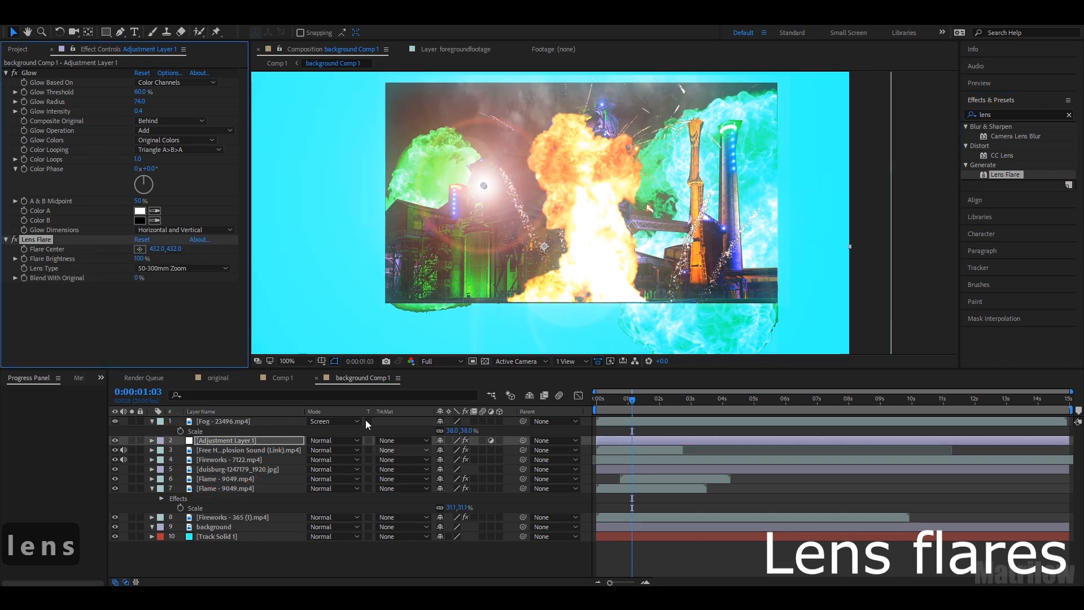
left_click_drag(484, 186, 408, 106)
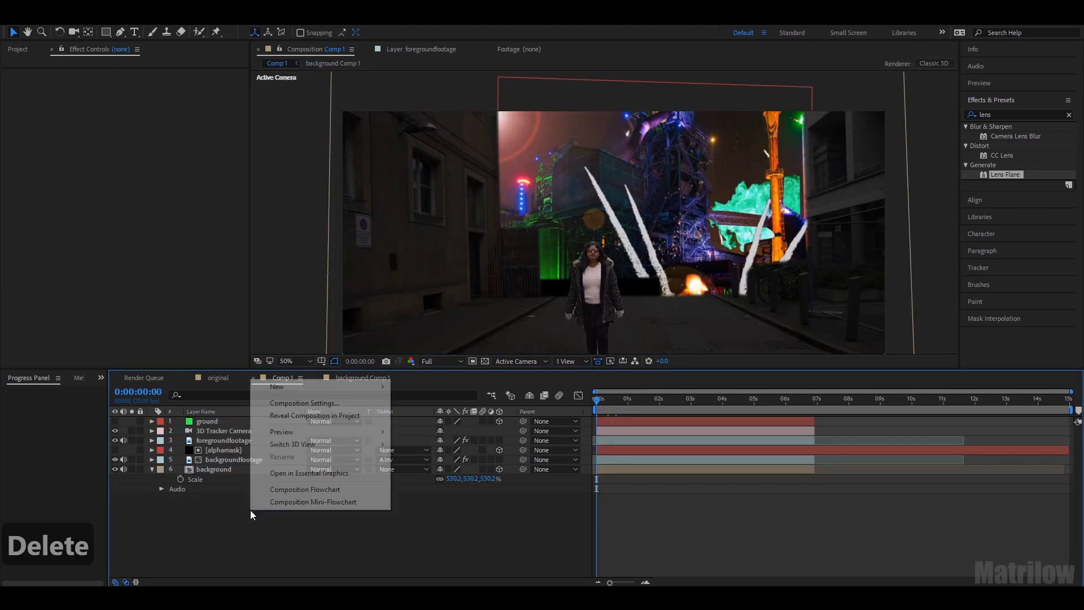
Create a new adjustment layer in Comp 1 and apply Lens Flare to it.
right_click(252, 508)
mouse_move(366, 385)
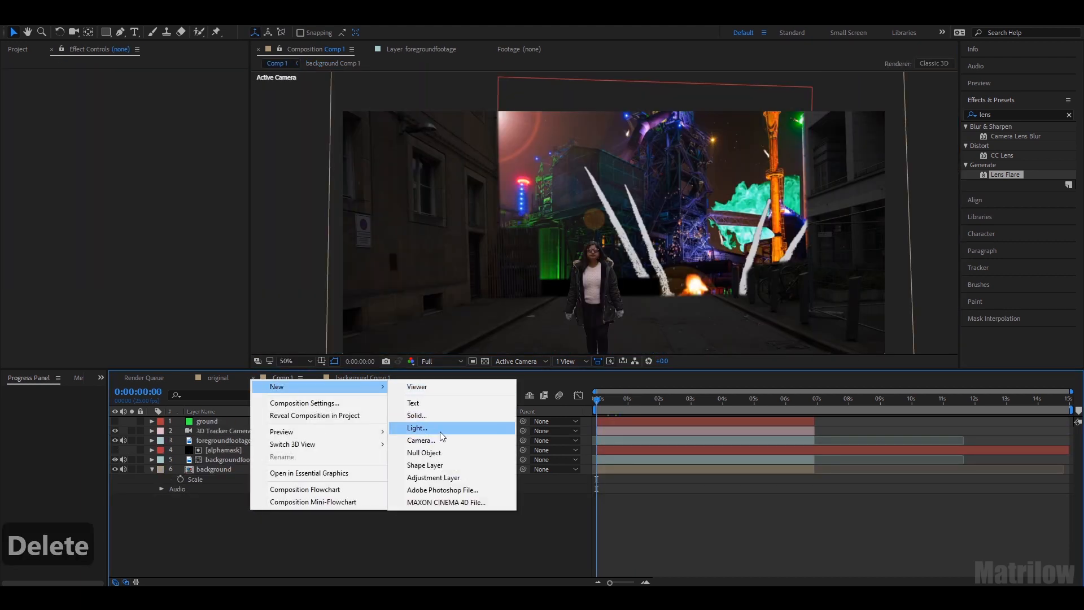
left_click(433, 477)
left_click_drag(997, 180, 214, 418)
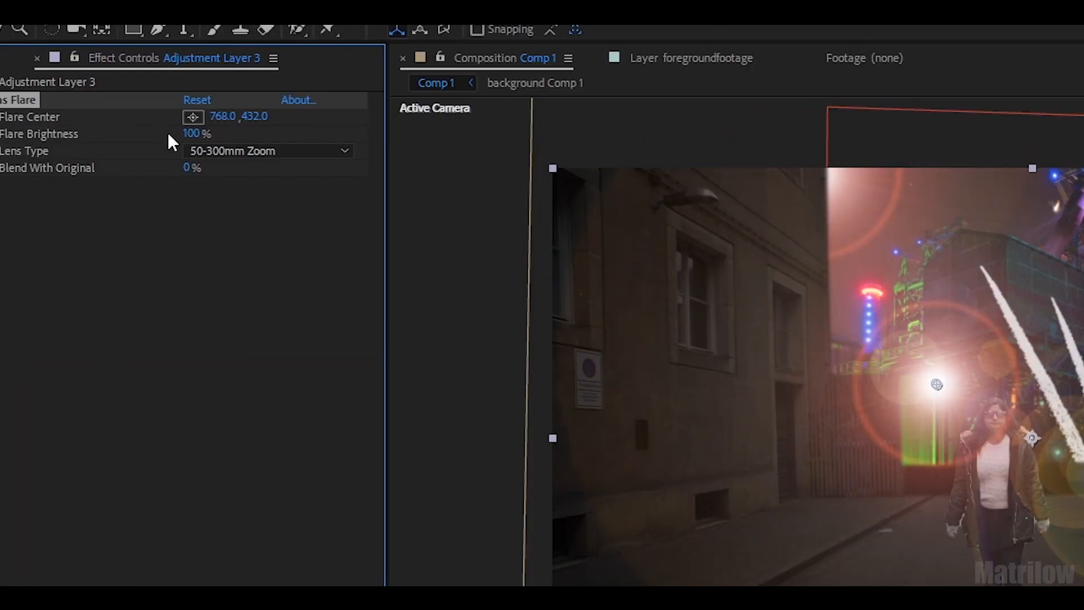
Set the flare's Lens Type to 105mm Prime and move its center to 1250, 626 at the base of the explosion.
left_click(160, 102)
left_click(162, 141)
left_click_drag(936, 384, 696, 292)
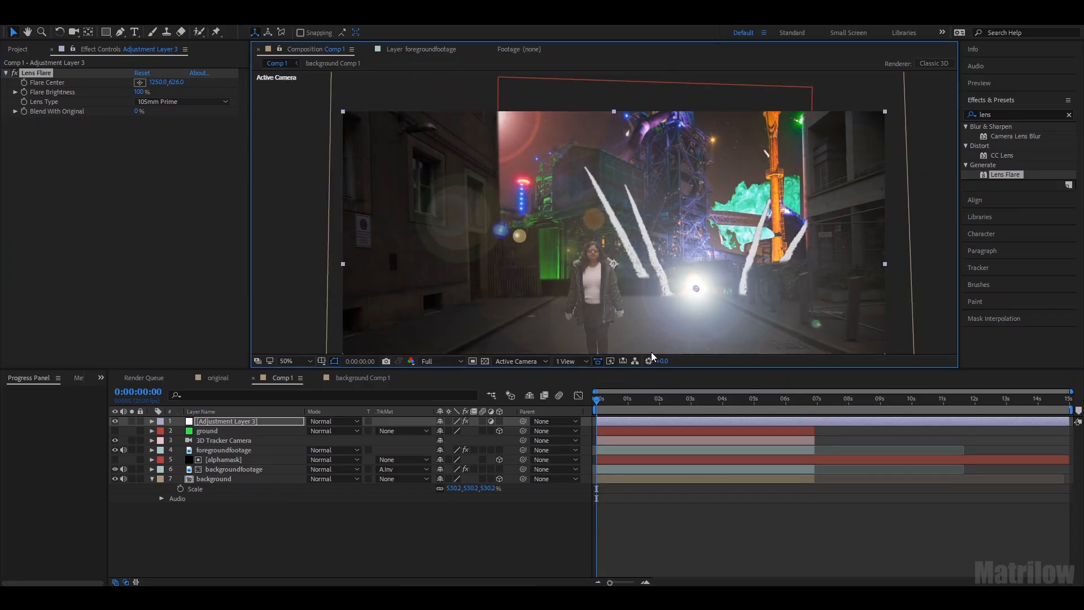
Draw a wide, flat elliptical mask around the explosion's base on Adjustment Layer 3 and feather it by 61 pixels.
left_click_drag(106, 32, 150, 57)
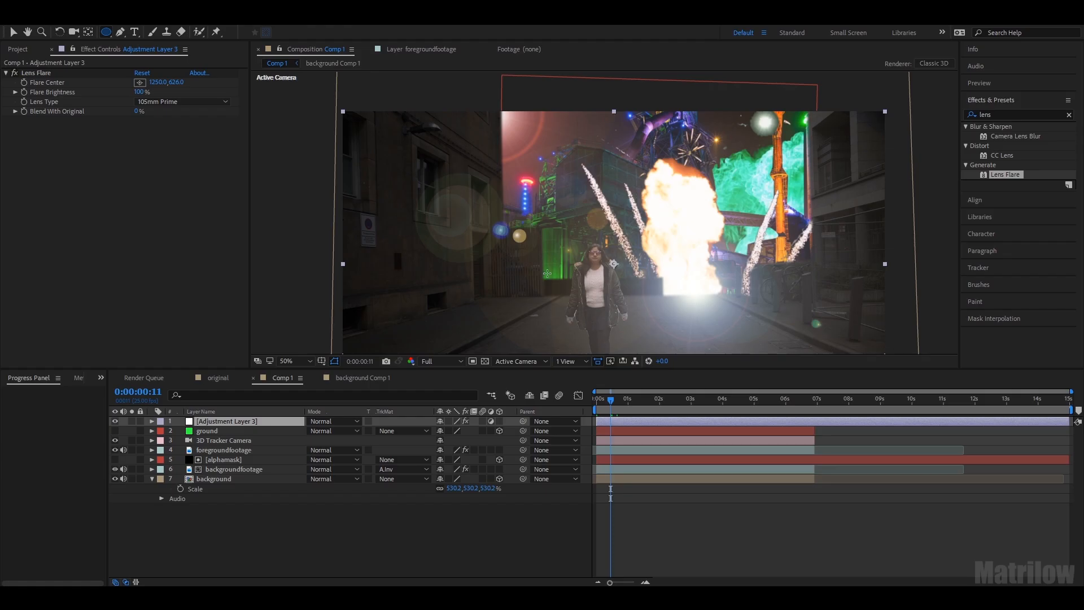
left_click_drag(546, 273, 840, 296)
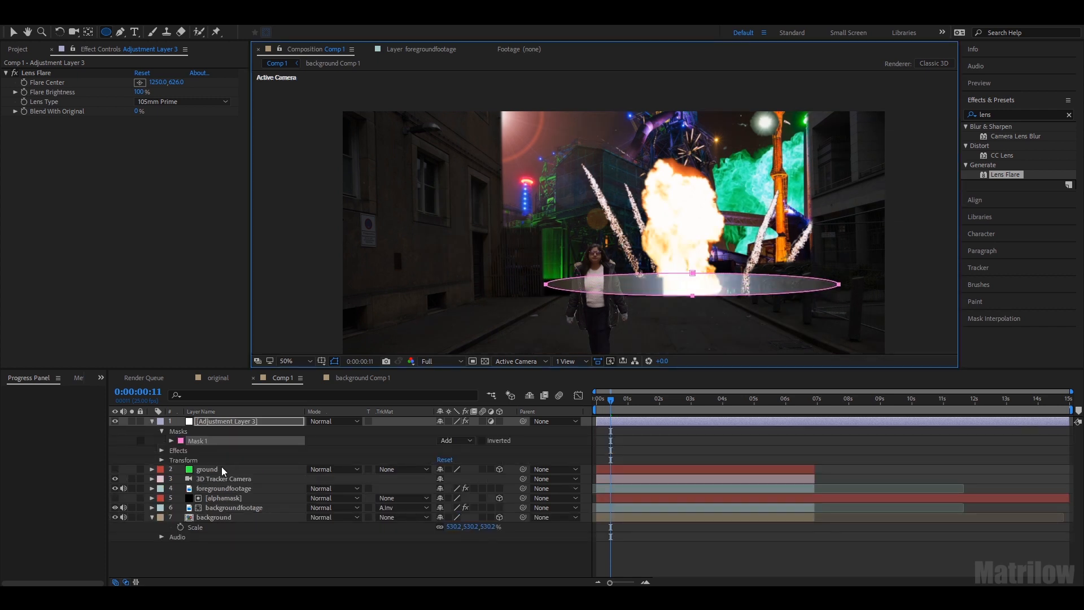
left_click(170, 440)
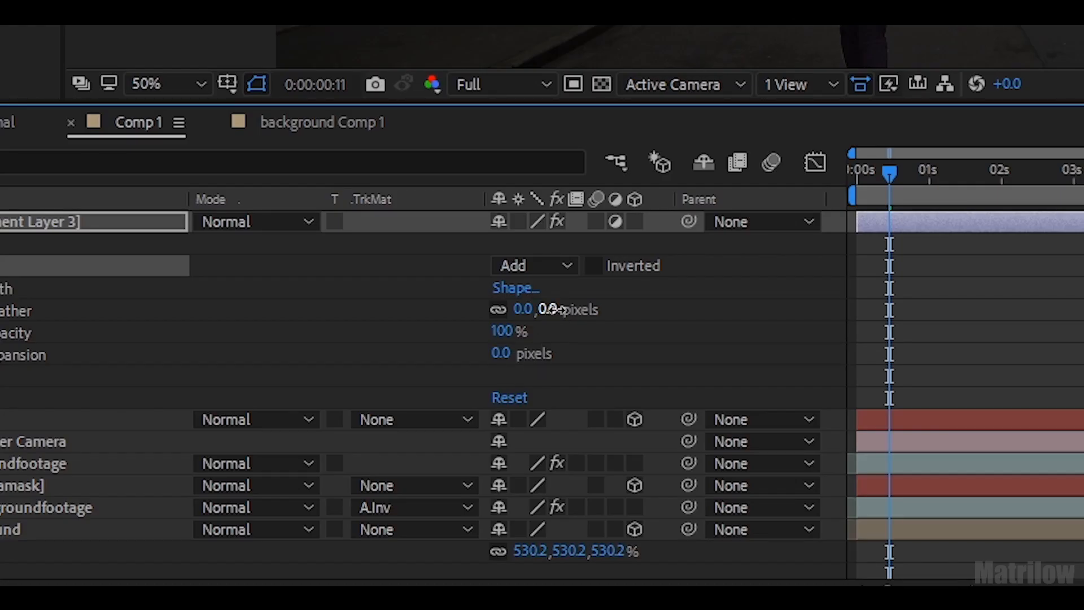
left_click_drag(461, 459, 494, 459)
left_click_drag(625, 311, 635, 310)
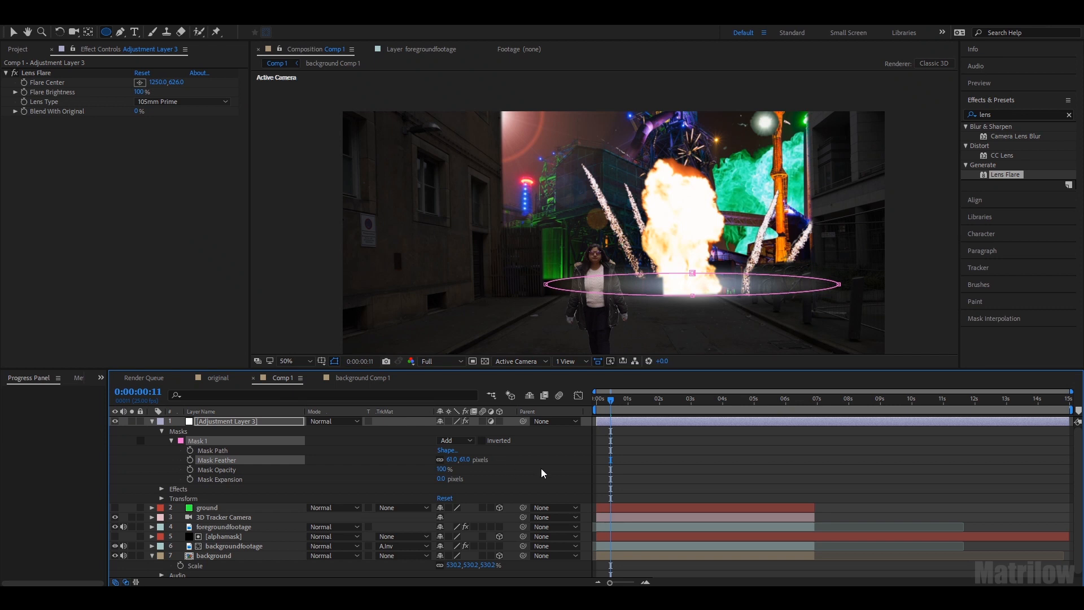
Rename Adjustment Layer 3 as lensflare1.
key("Return")
type("lensfalre")
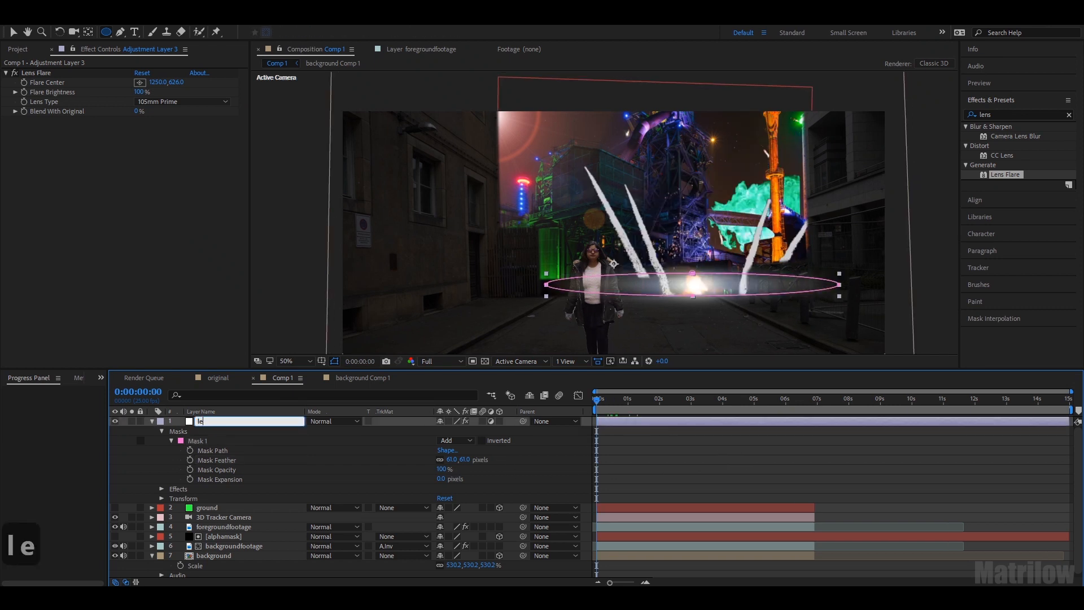
key("BackSpace")
key("BackSpace")
key("BackSpace")
key("BackSpace")
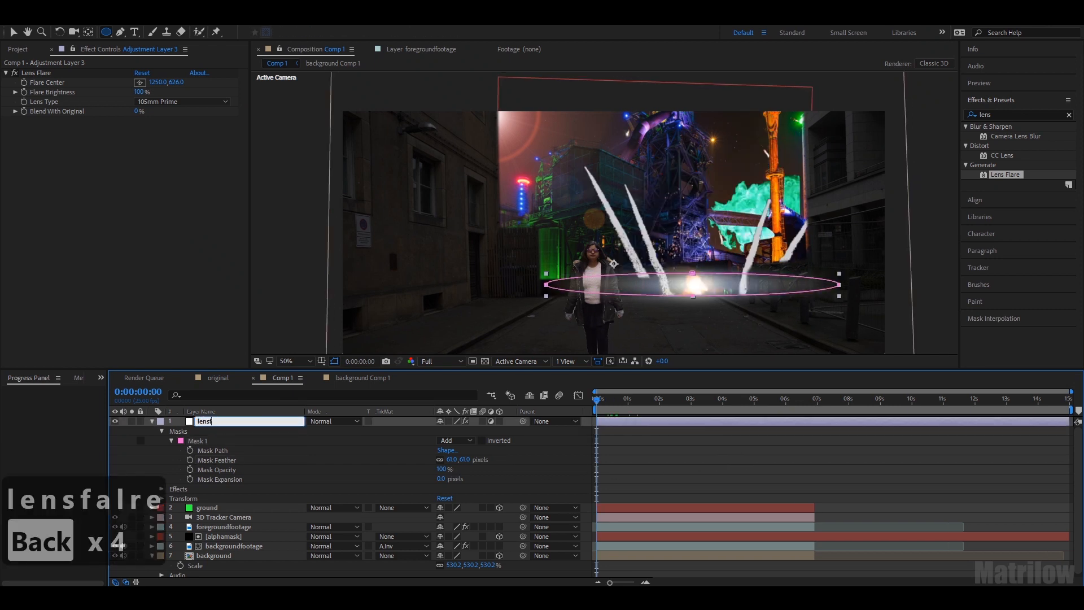
type("lrea")
key("BackSpace")
key("BackSpace")
key("BackSpace")
type("are")
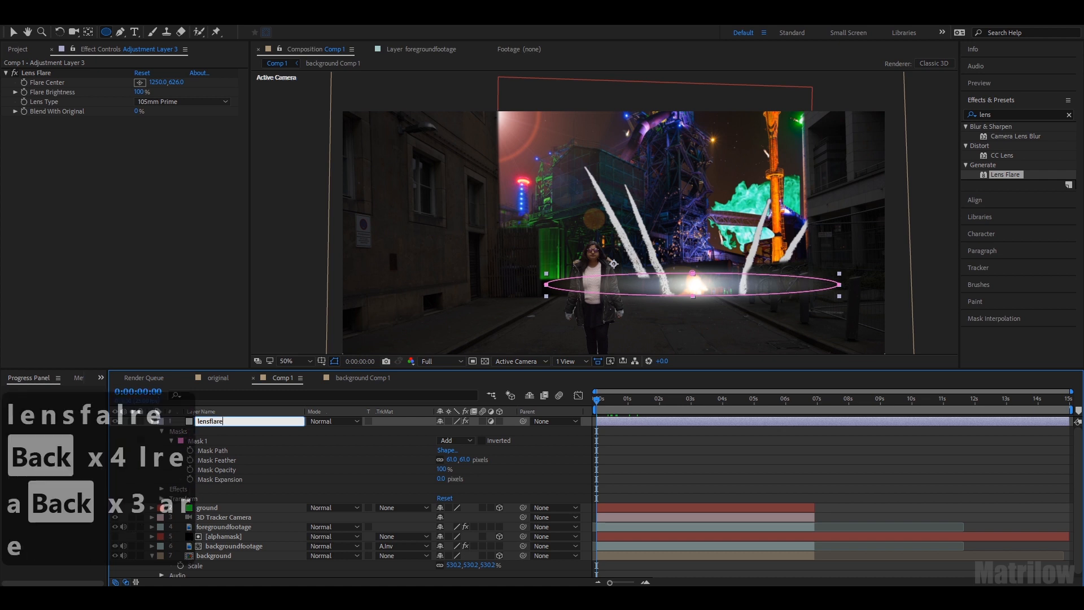
key("Return")
Duplicate the lensflare1 layer within Comp 1 and select the copy.
key("ctrl+c")
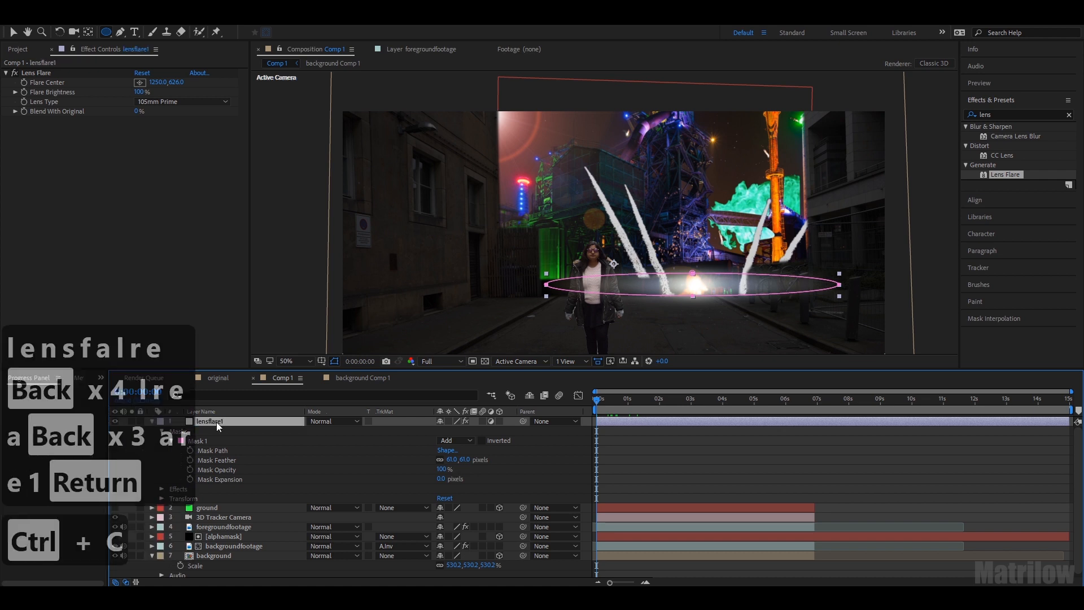
key("ctrl+v")
left_click(232, 430)
left_click(226, 421)
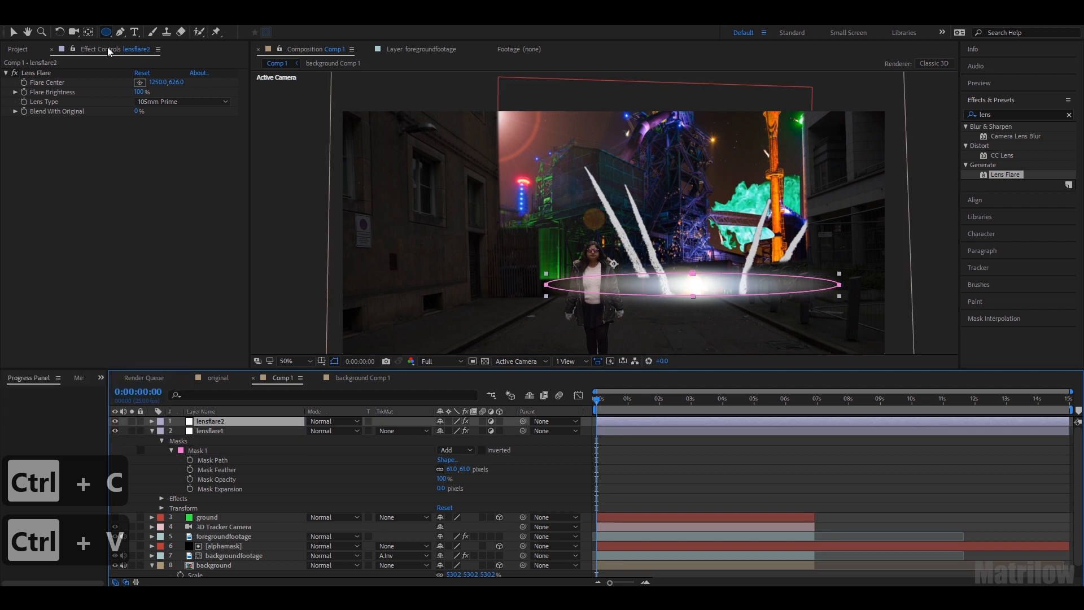
Shift the lensflare2 layer over to the green-lit building beside the woman and move its flare center to 760, 566.
left_click(13, 32)
left_click_drag(746, 279, 608, 256)
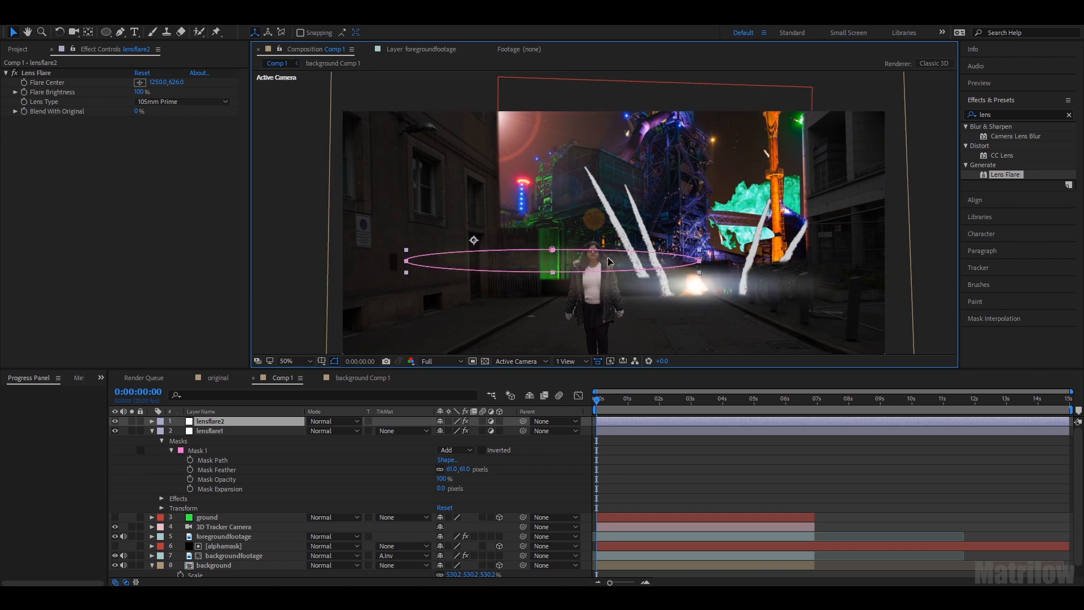
left_click(164, 105)
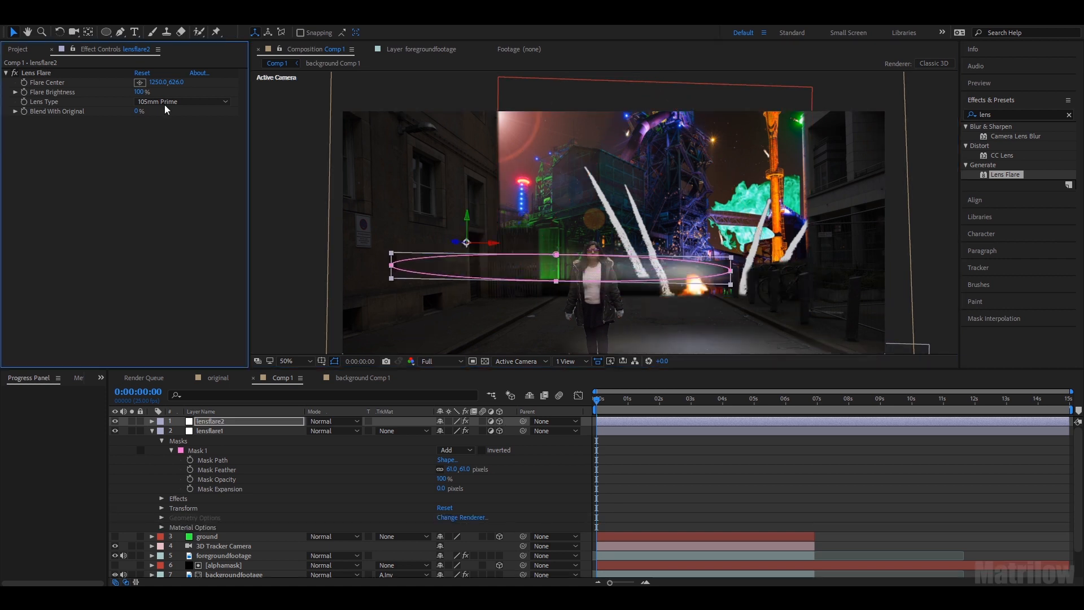
left_click(49, 74)
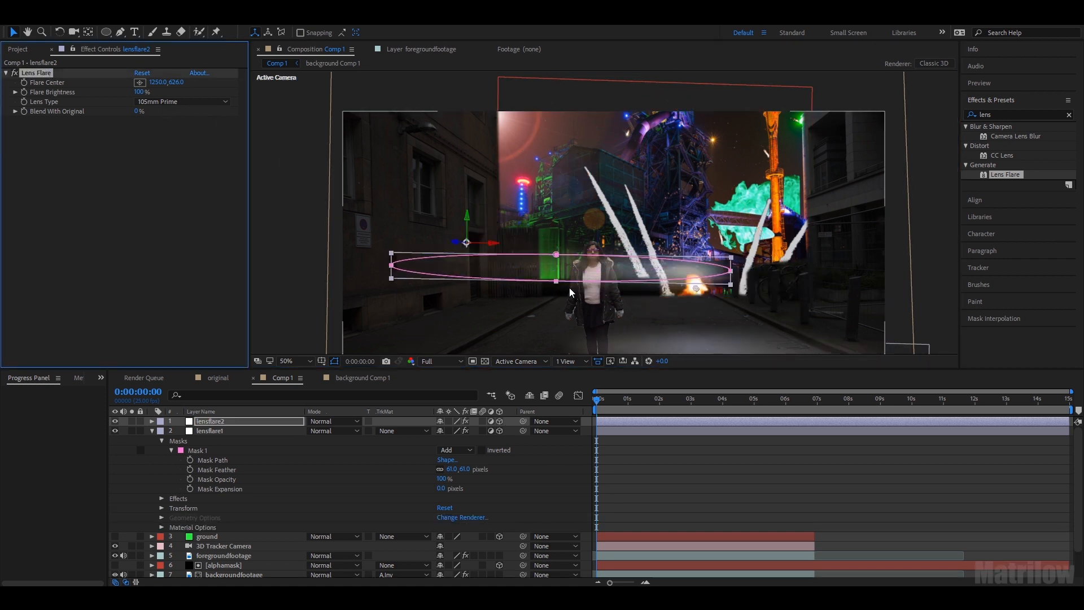
left_click_drag(695, 286, 553, 268)
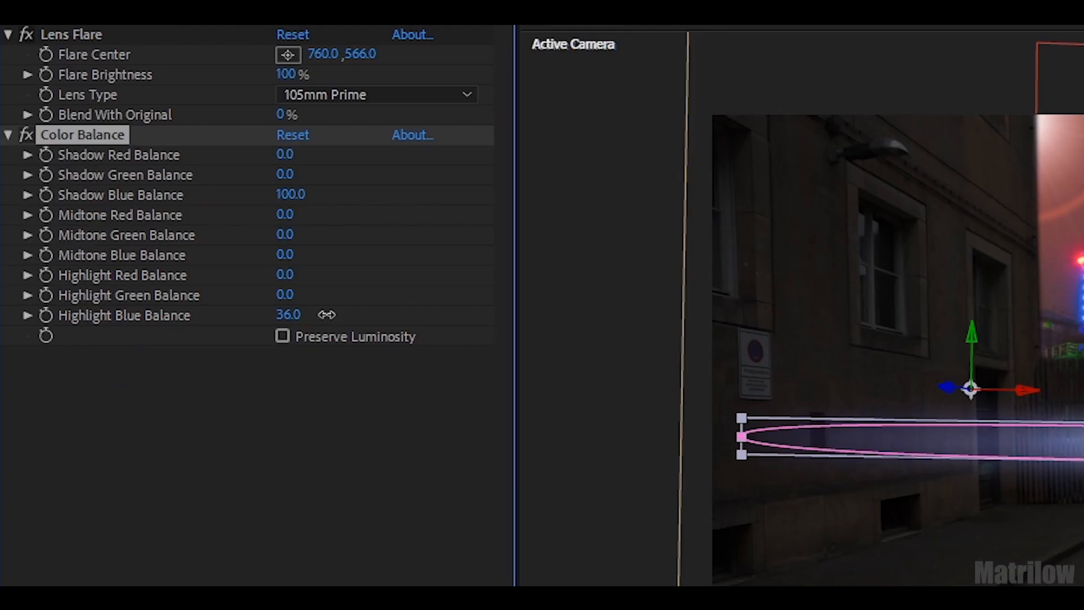
Raise the Highlight Blue Balance in lensflare2's Color Balance effect and reduce lensflare1's Flare Brightness.
left_click_drag(362, 315, 400, 315)
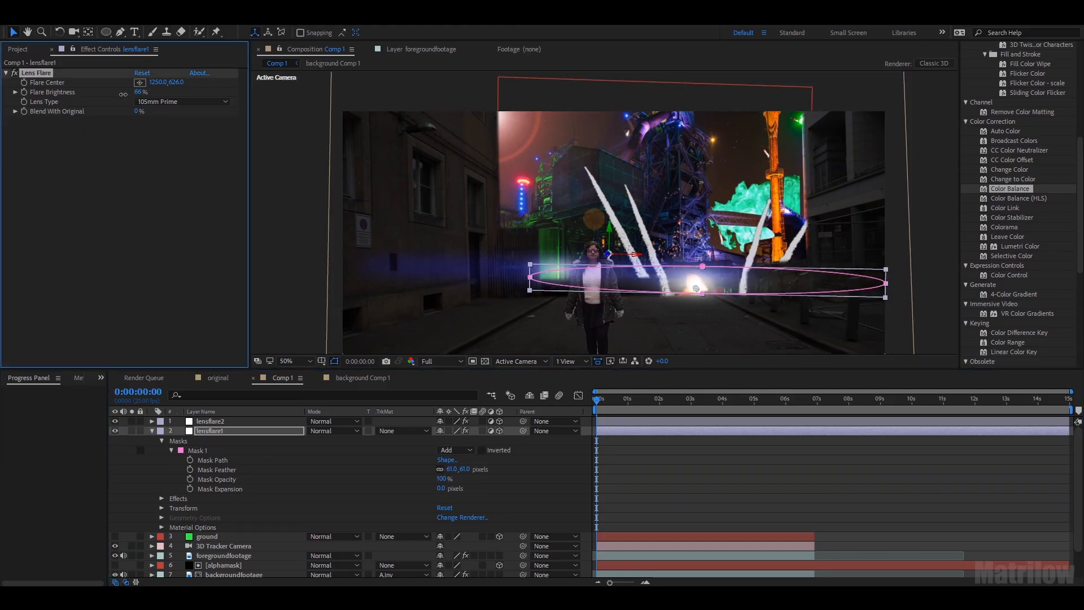
left_click_drag(123, 94, 127, 95)
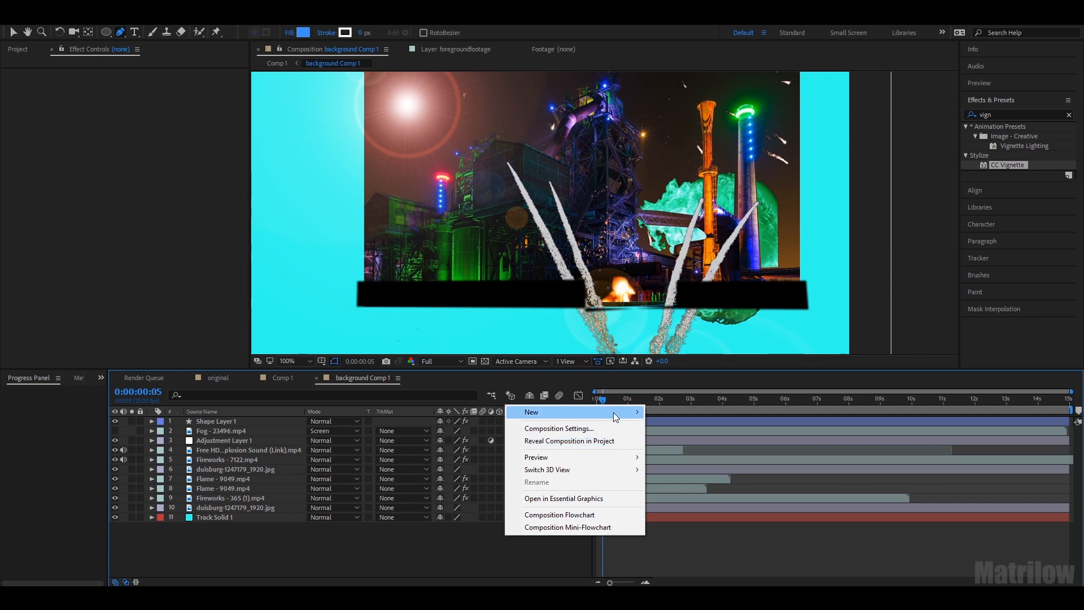
Create an adjustment layer above all layers in background Comp 1 and name it mirror.
mouse_move(614, 411)
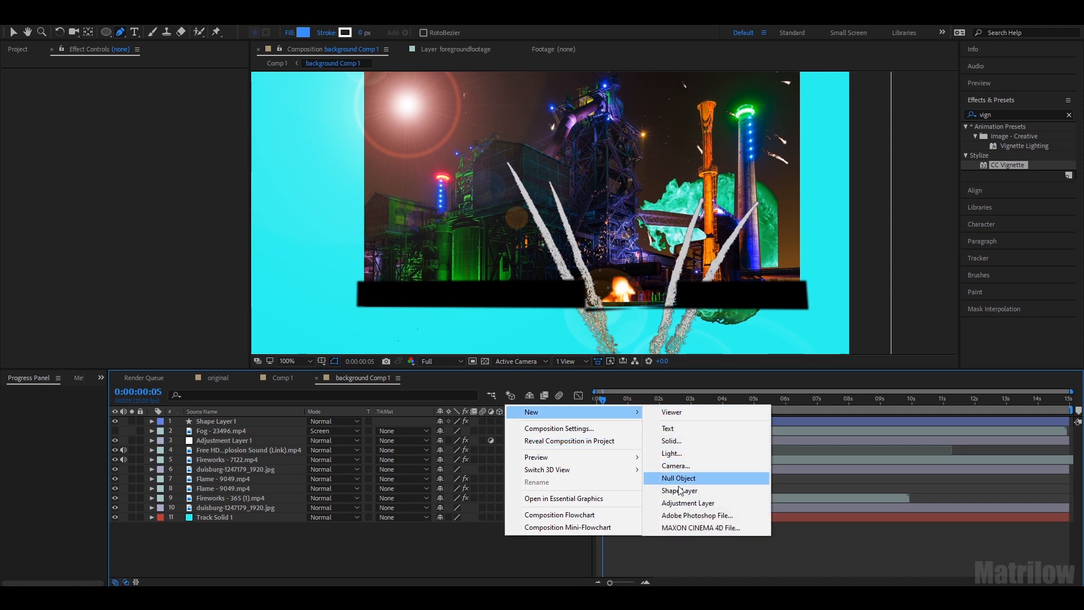
left_click(717, 501)
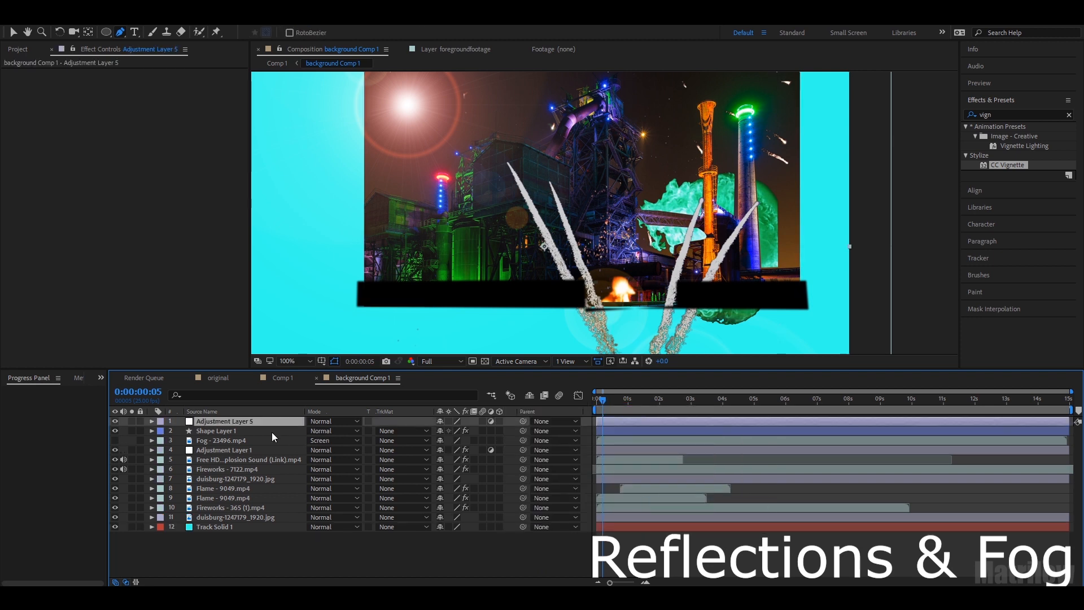
right_click(238, 419)
left_click(282, 577)
type("mirro")
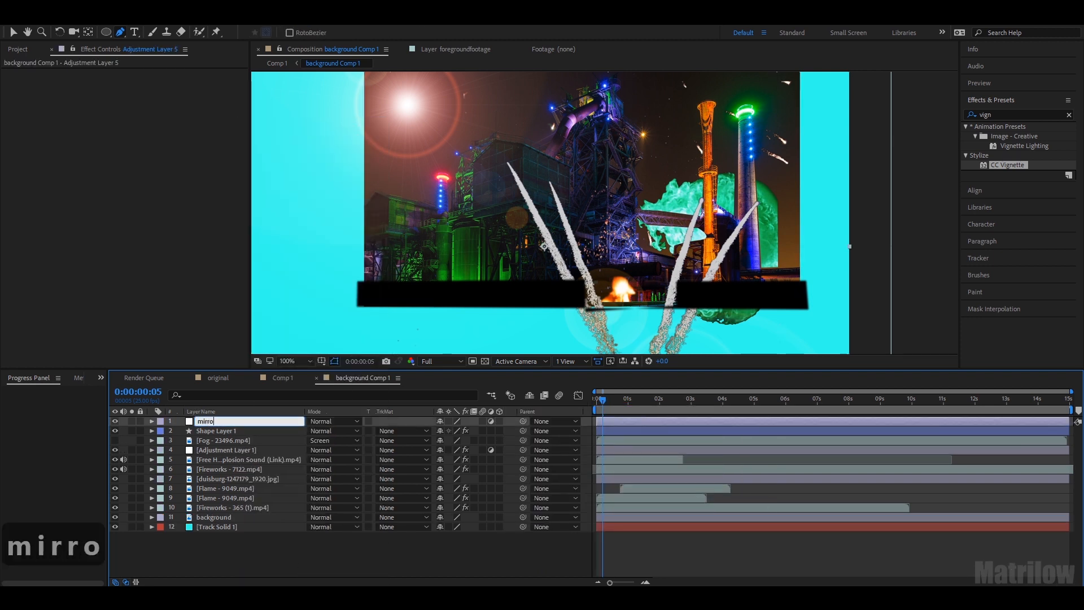
key("Return")
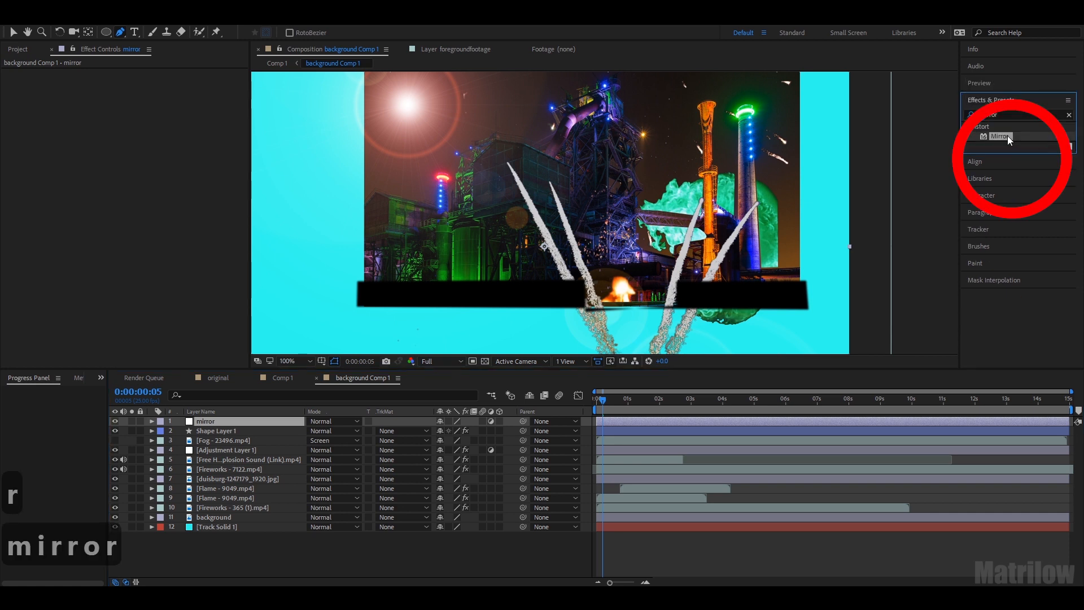
Apply the Mirror effect to the mirror layer and set its Reflection Angle to 90 degrees.
left_click_drag(1007, 136, 256, 421)
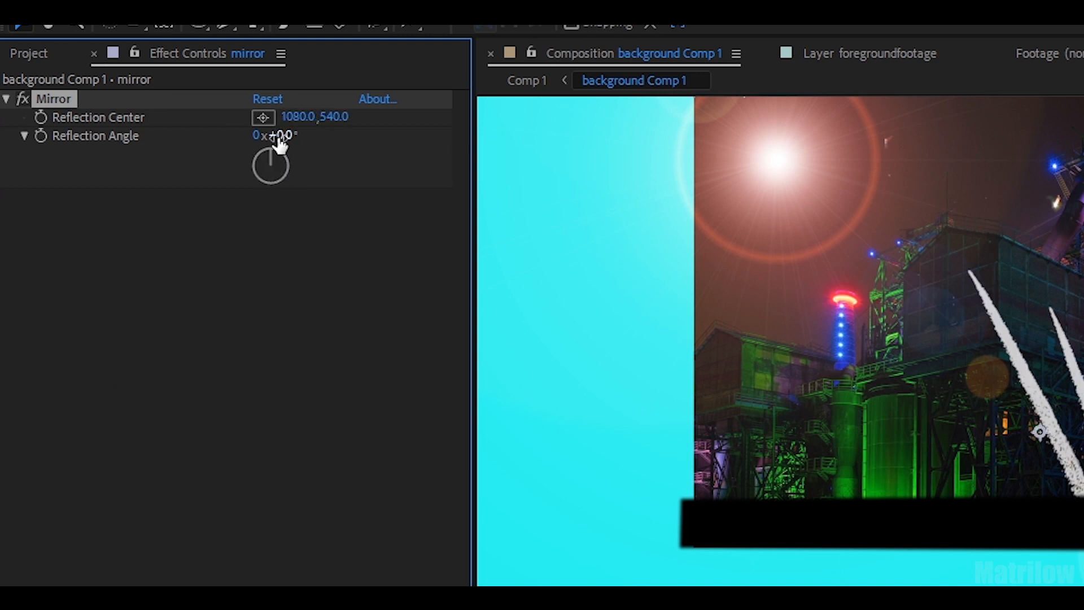
left_click(282, 135)
type("90")
key("Return")
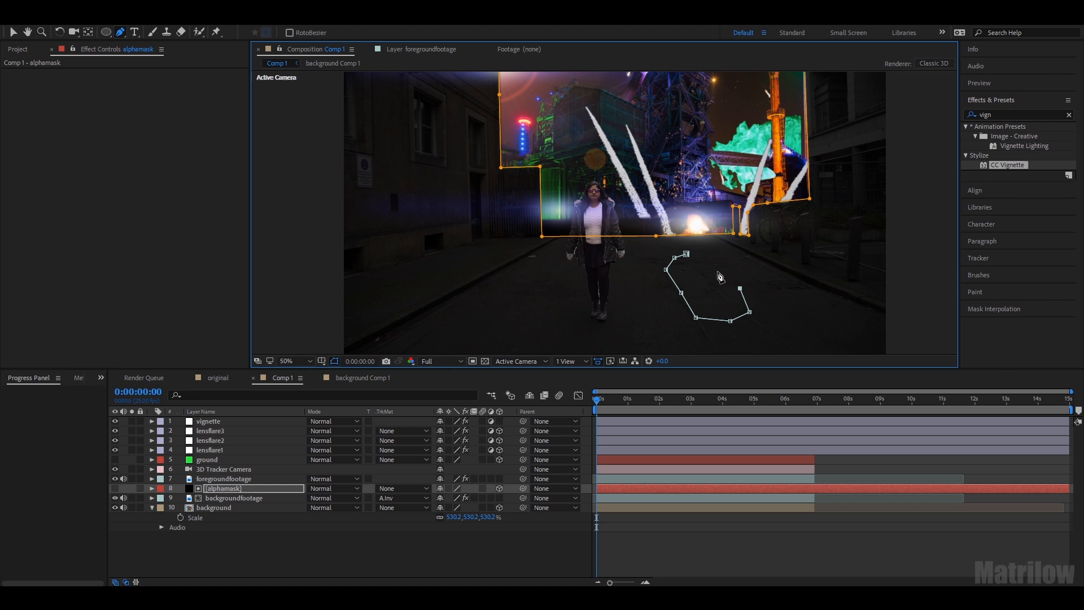
Close the puddle-shaped alphamask mask on the road beside the woman, with a 67-pixel feather and 27% opacity.
left_click(687, 254)
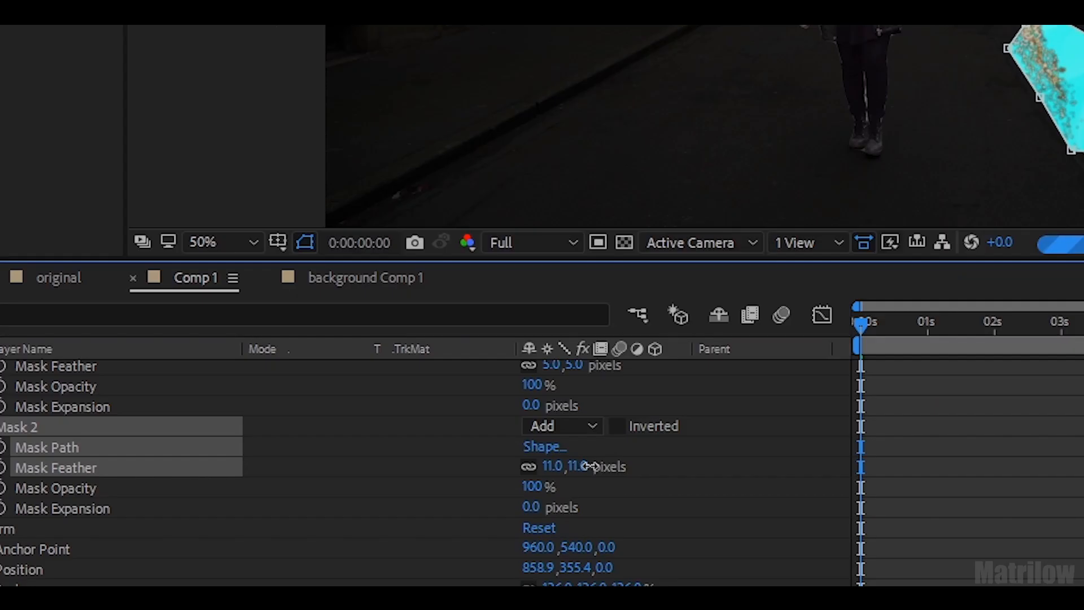
left_click_drag(464, 465, 522, 475)
left_click_drag(704, 486, 676, 489)
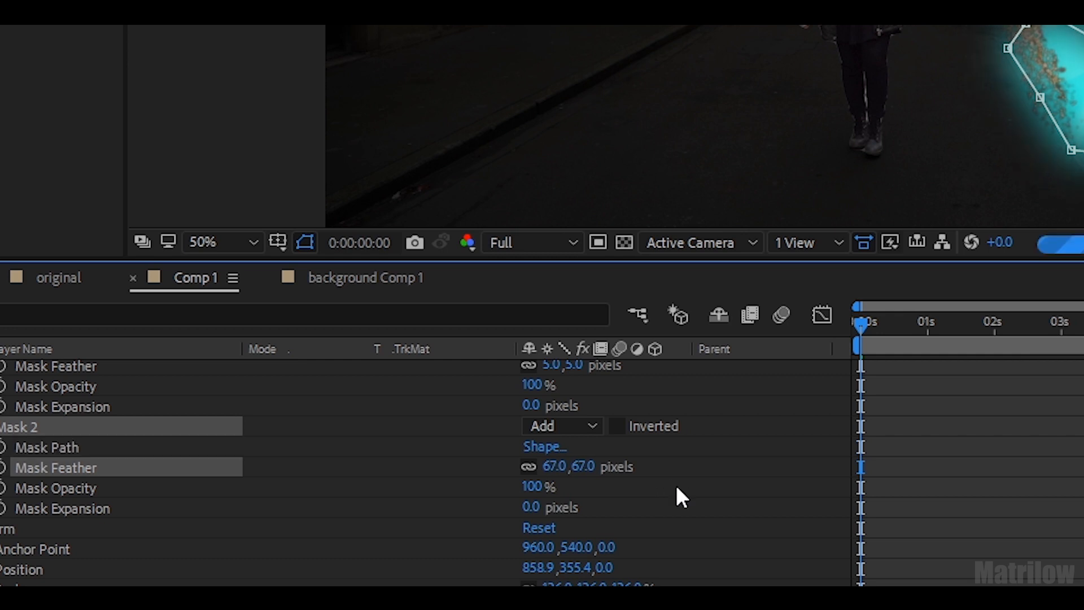
left_click_drag(531, 486, 496, 486)
Draw another reflection mask on alphamask, on the road at the woman's other side, and increase its feather.
left_click(509, 252)
left_click(536, 263)
left_click(534, 294)
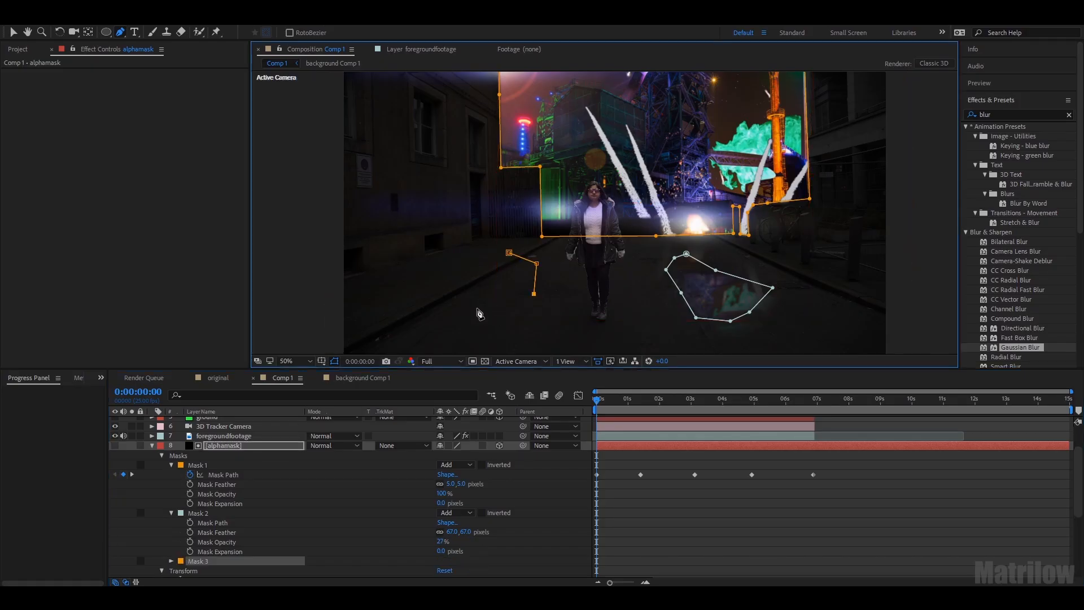
mouse_move(508, 253)
left_mouse_down()
mouse_move(527, 246)
mouse_move(504, 301)
mouse_move(488, 308)
mouse_move(518, 267)
left_mouse_up()
left_click(171, 561)
scroll(335, 562, "down", 1)
left_click_drag(464, 553, 504, 556)
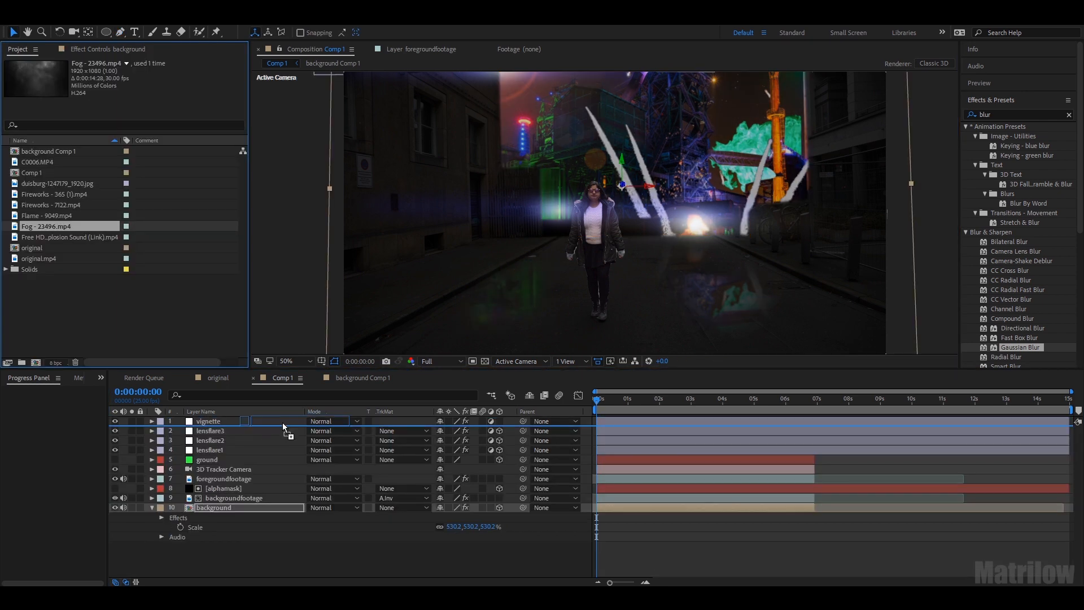
Add Fog - 23496.mp4 to Comp 1 beneath vignette, set its blending mode to Screen and try it lower in the layer stack.
left_click_drag(282, 422, 283, 425)
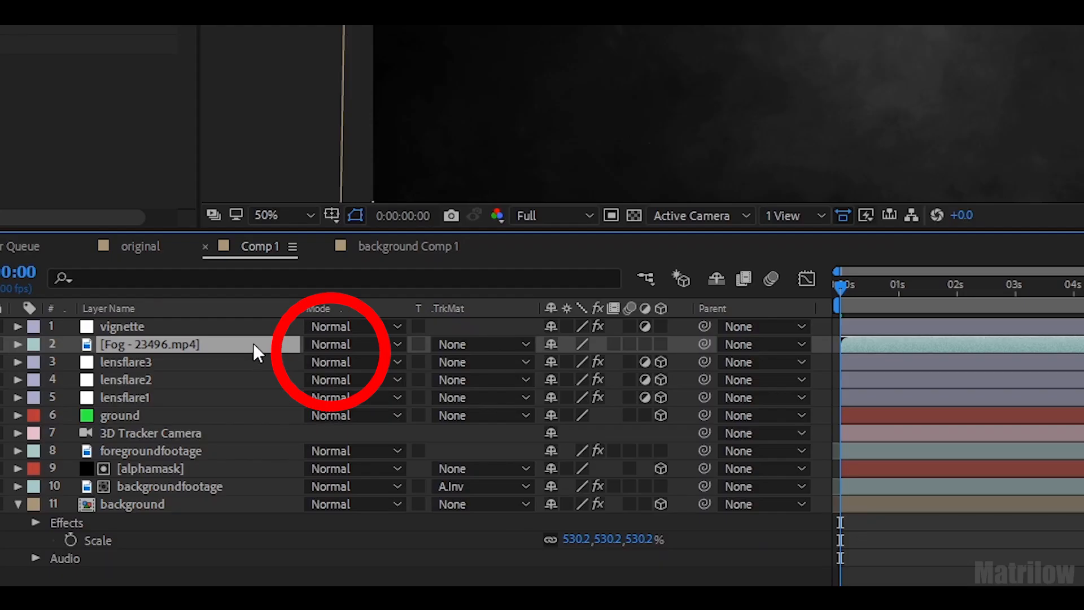
left_click(329, 343)
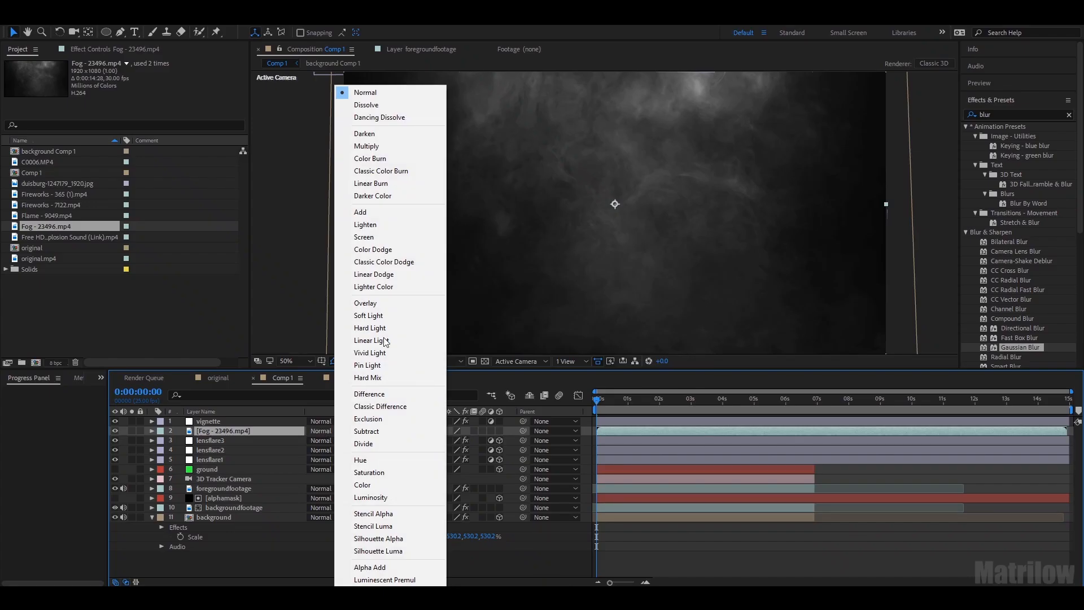
left_click(392, 237)
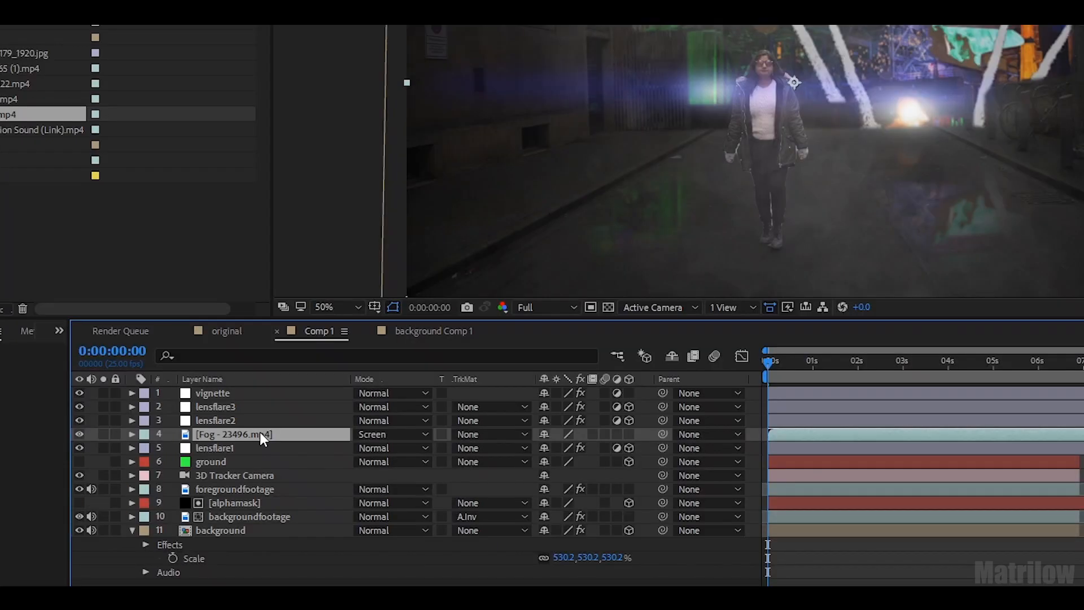
left_click_drag(259, 434, 276, 492)
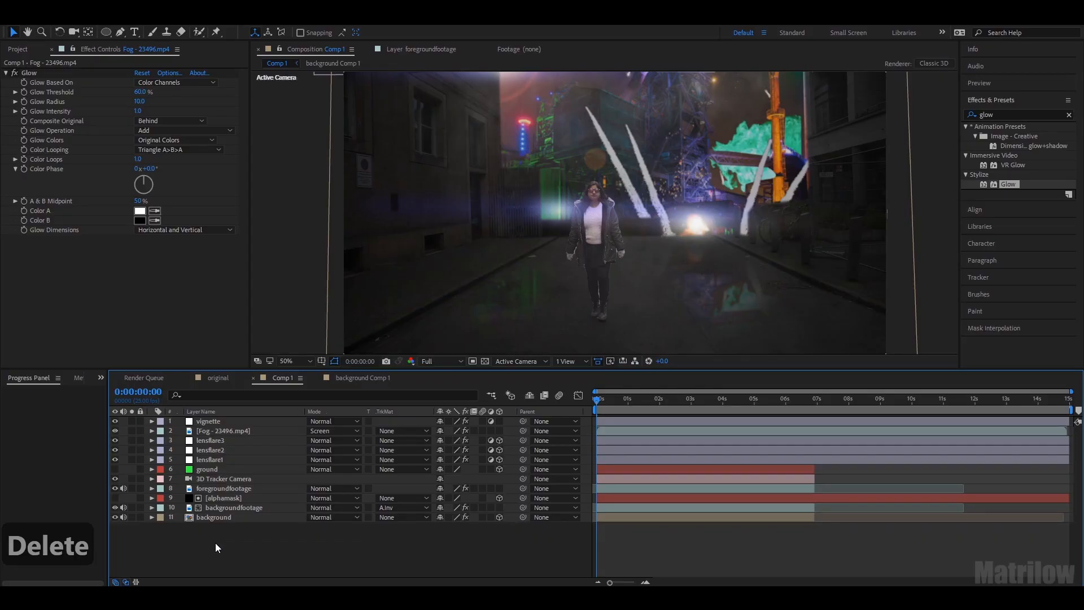
Create an adjustment layer at the top of Comp 1 and apply Glow with a radius of 38 and an intensity of 0.1.
right_click(216, 543)
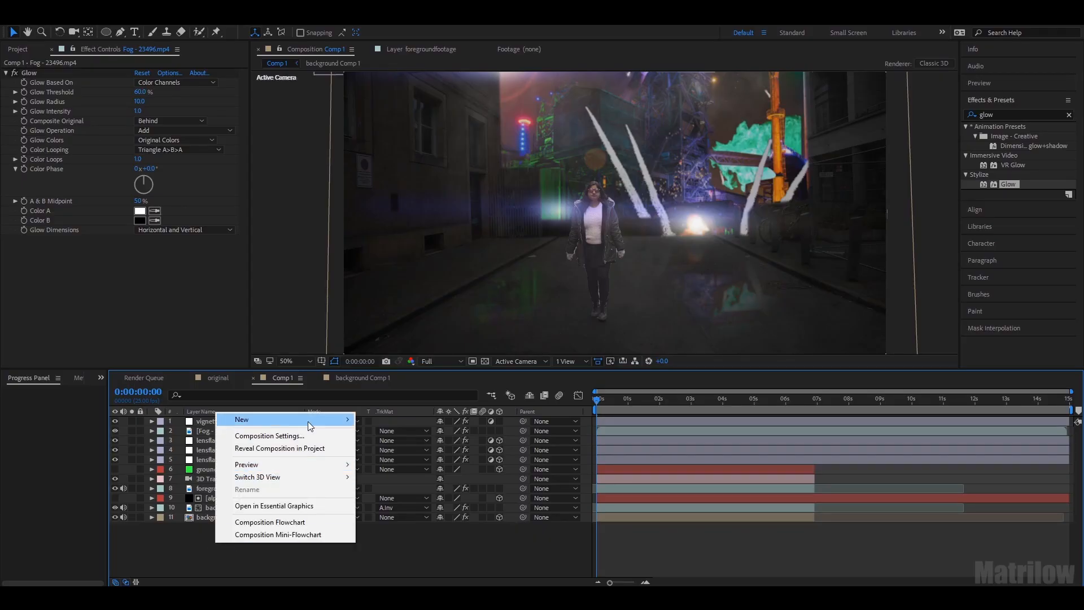
mouse_move(307, 421)
left_click(412, 514)
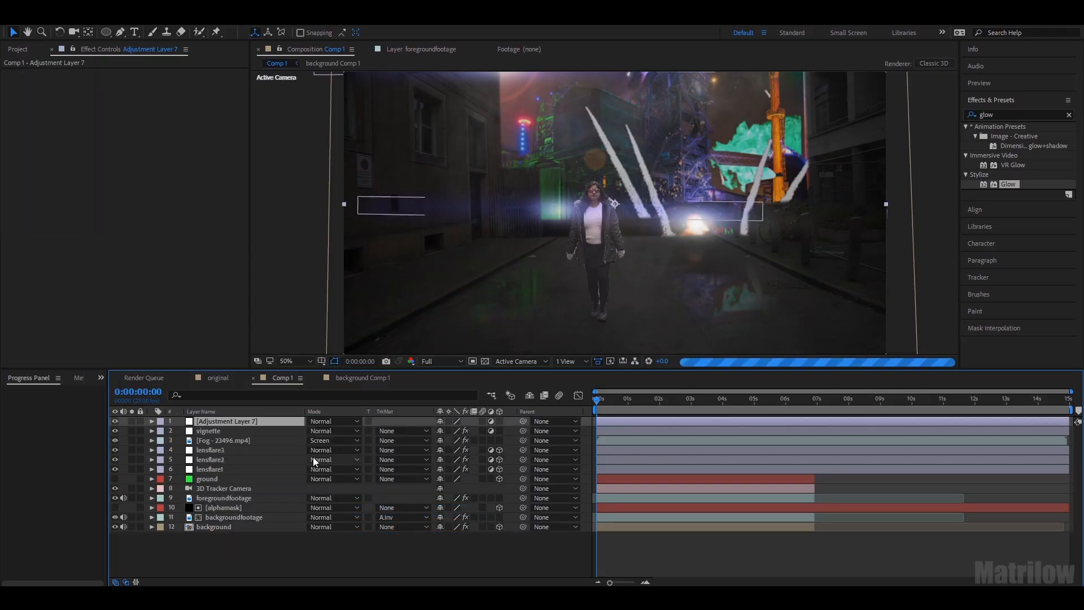
left_click_drag(1011, 184, 229, 191)
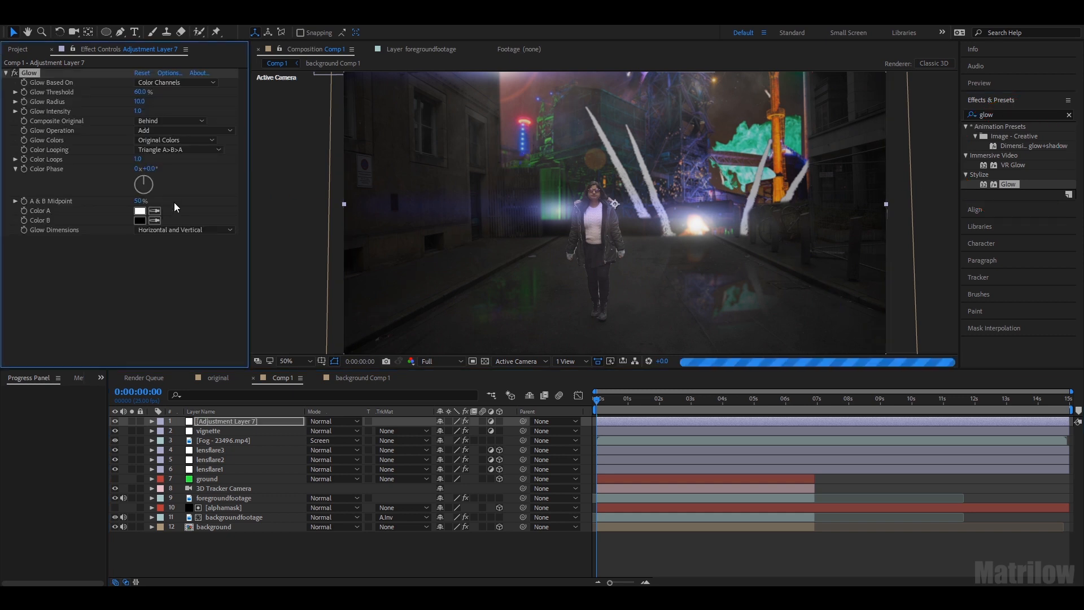
type("0.1")
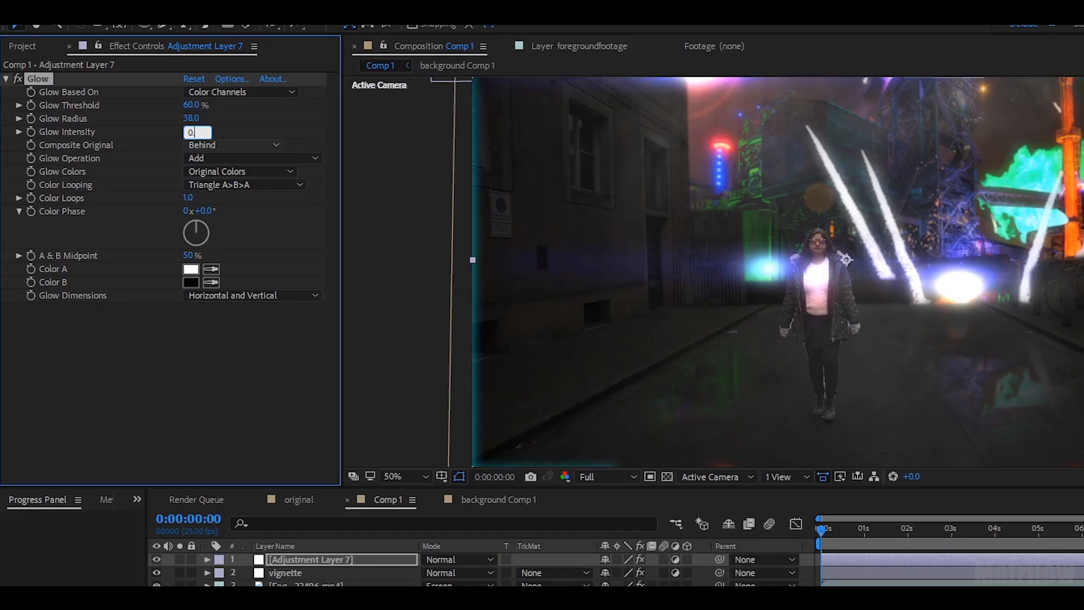
key("Return")
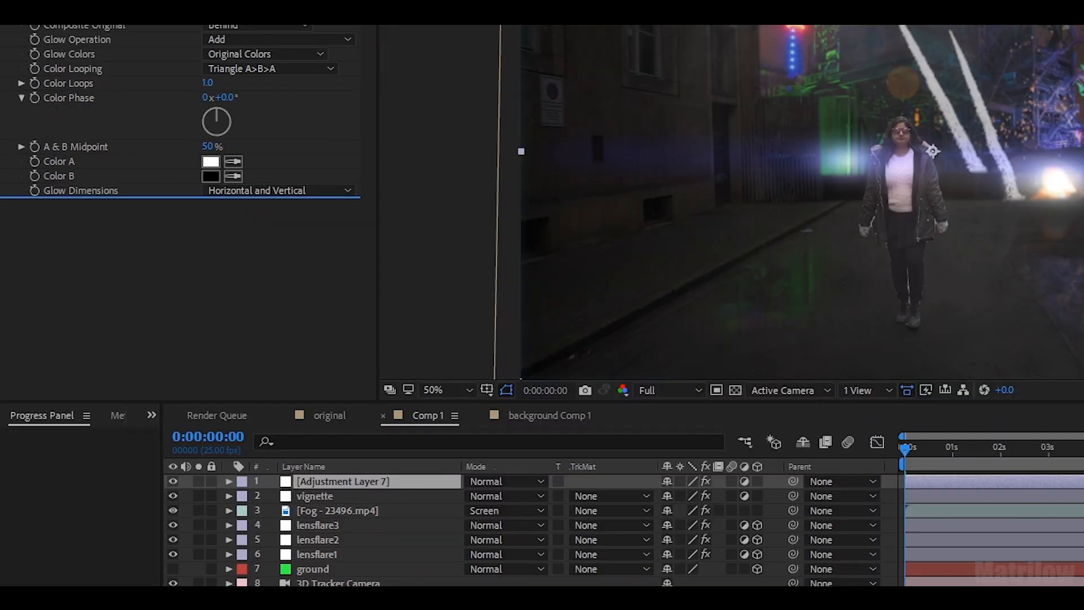
Apply Lumetri Color to Adjustment Layer 7 after the Glow effect and expand its settings.
left_click_drag(172, 302, 261, 280)
left_click(17, 335)
scroll(29, 355, "down", 3)
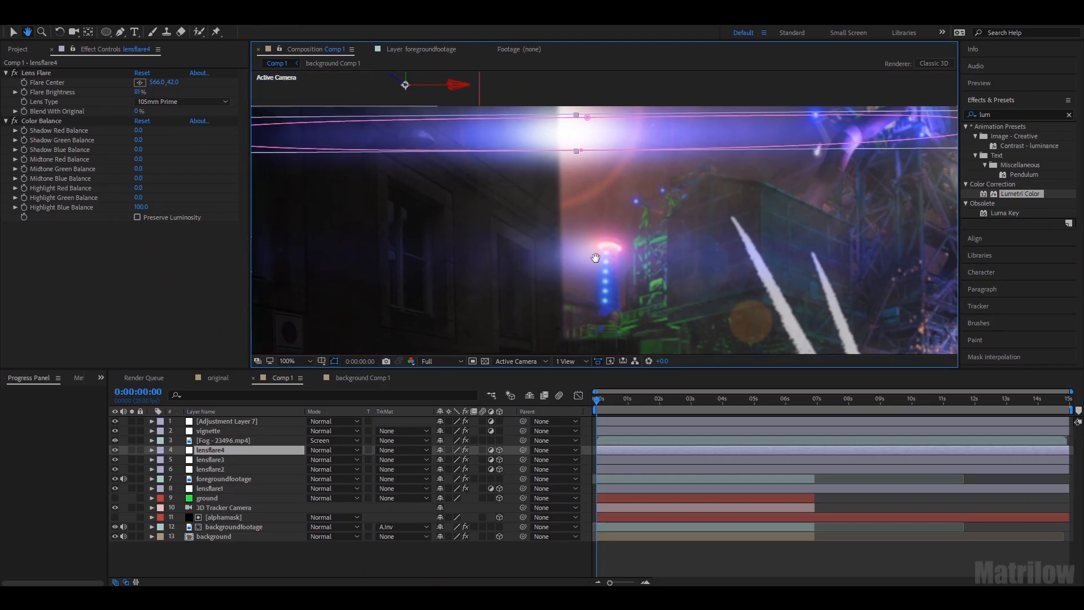
Move lensflare4 down over the green-lit doorway beside the woman and set its flare center to 706.5, 505.2.
left_click_drag(596, 258, 603, 264)
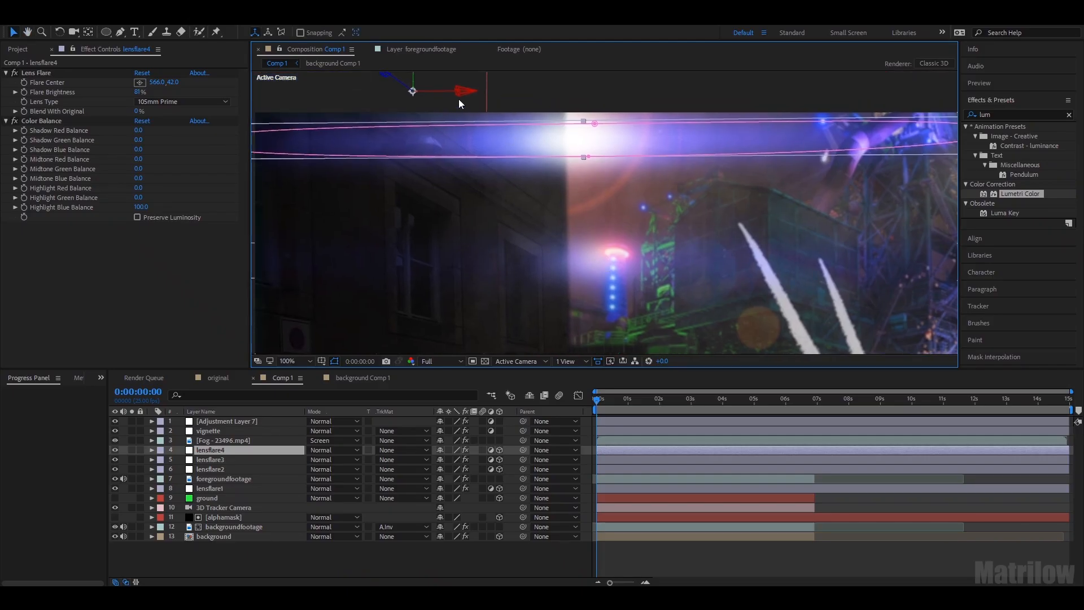
left_click_drag(416, 92, 416, 308)
scroll(567, 245, "up", 1)
left_click(289, 362)
left_click(293, 248)
left_click_drag(449, 164, 472, 158)
left_click_drag(505, 86, 540, 203)
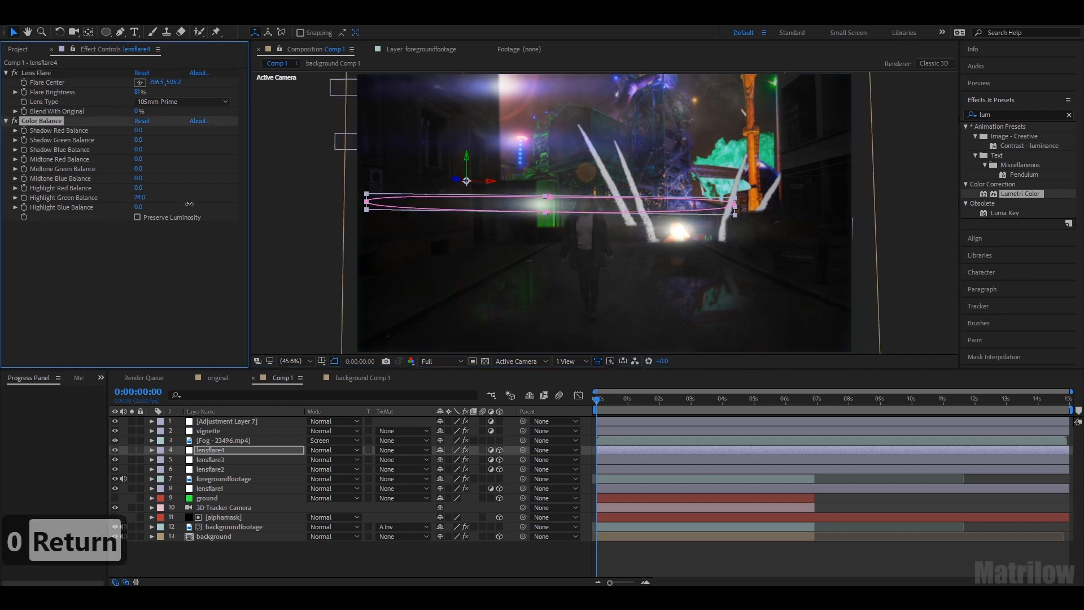
Set lensflare4's Highlight Green Balance to 79 and Flare Brightness to 30%, and extend its mask vertically around the glow.
left_click_drag(139, 197, 190, 204)
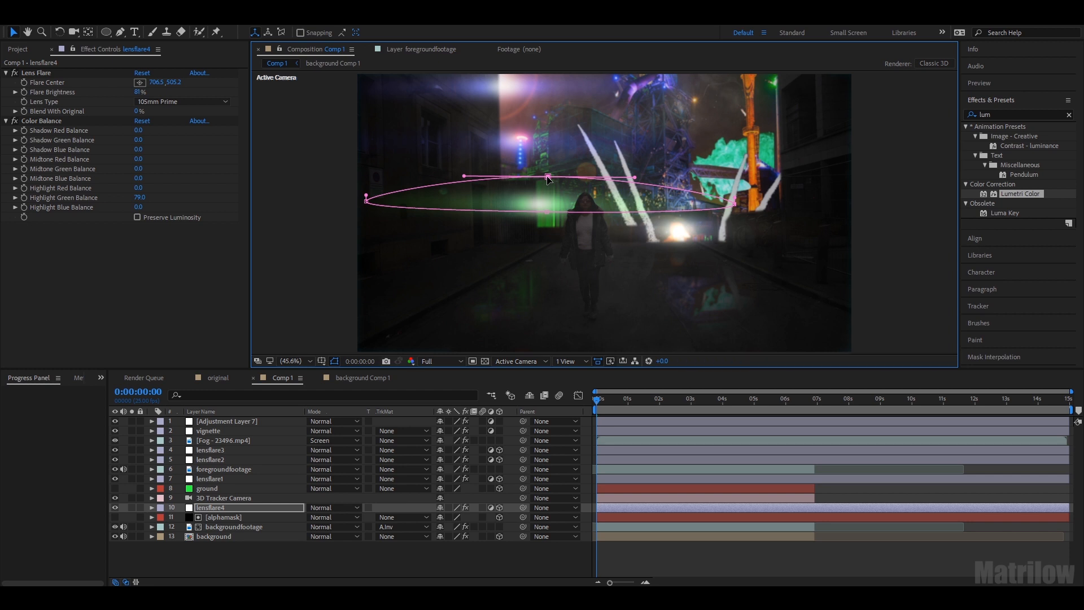
left_click_drag(138, 92, 112, 91)
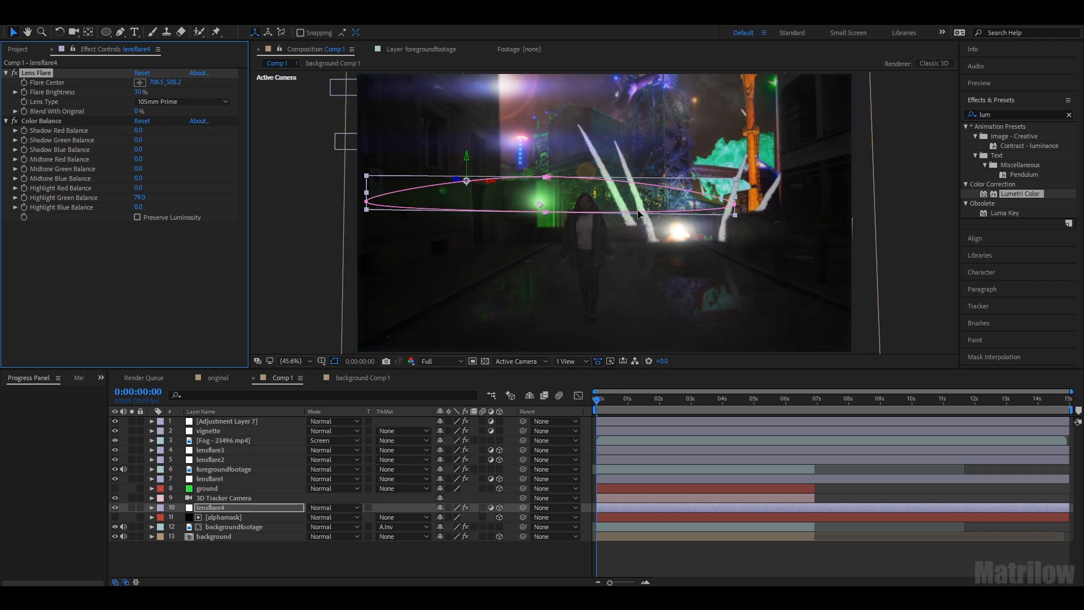
left_click_drag(547, 212, 547, 238)
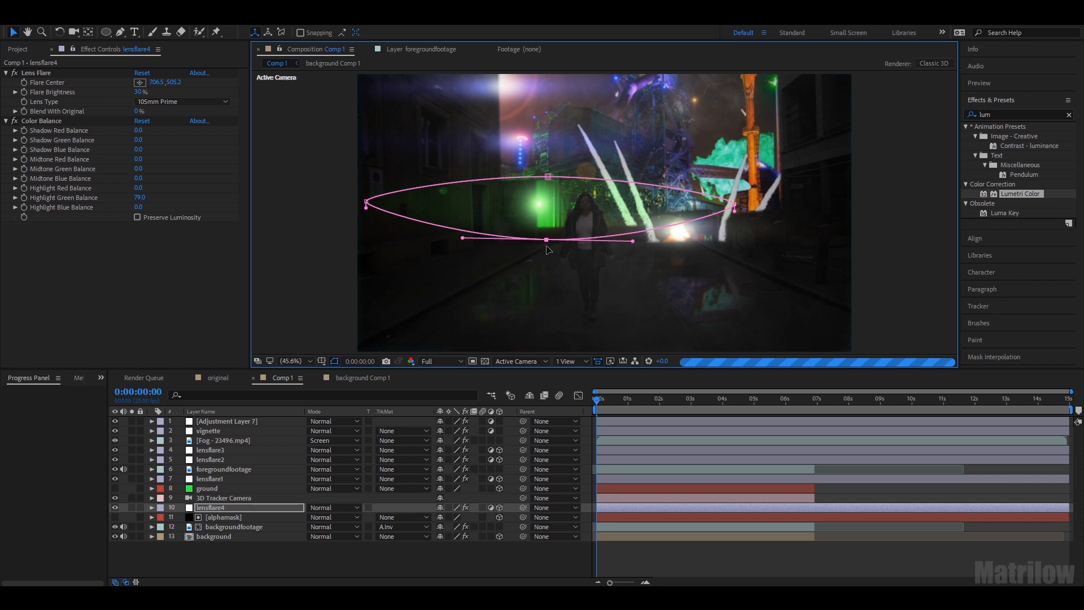
Duplicate the Fog - 23496.mp4 layer beneath lensflare1 and make the copy a 3D layer.
key("ctrl+c")
key("ctrl+v")
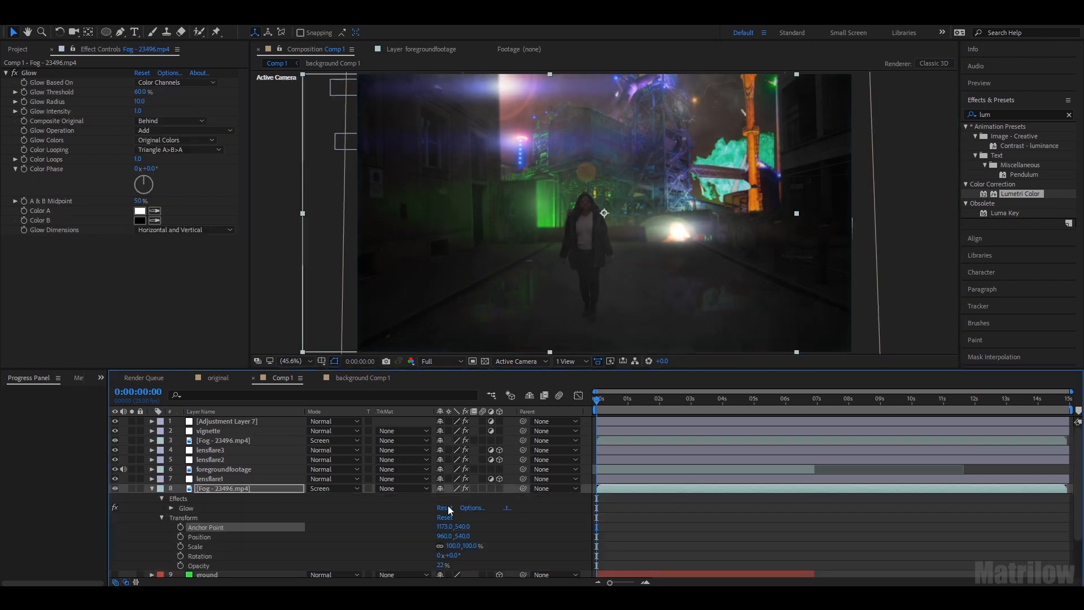
left_click(499, 488)
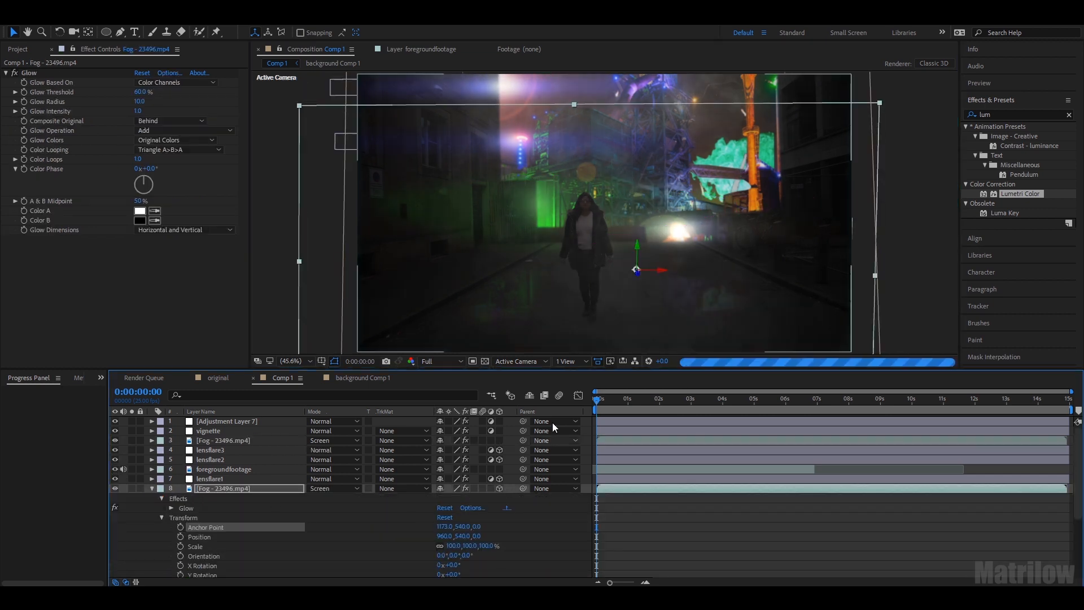
Scale the 3D fog layer to 69% and position it over the buildings on the right side of the street.
left_click_drag(635, 246, 574, 266)
key("s")
left_click_drag(466, 498, 449, 497)
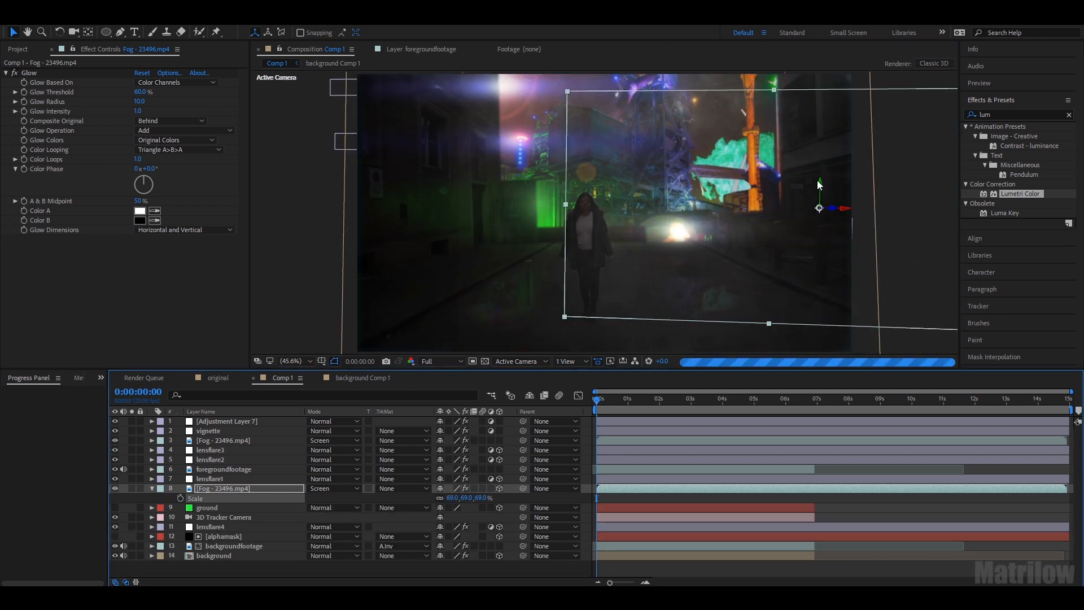
left_click_drag(818, 184, 656, 122)
Draw a mask on the 3D fog layer around the right-hand buildings, feather it by 54 pixels and try the Subtract mode.
key("g")
left_click(769, 77)
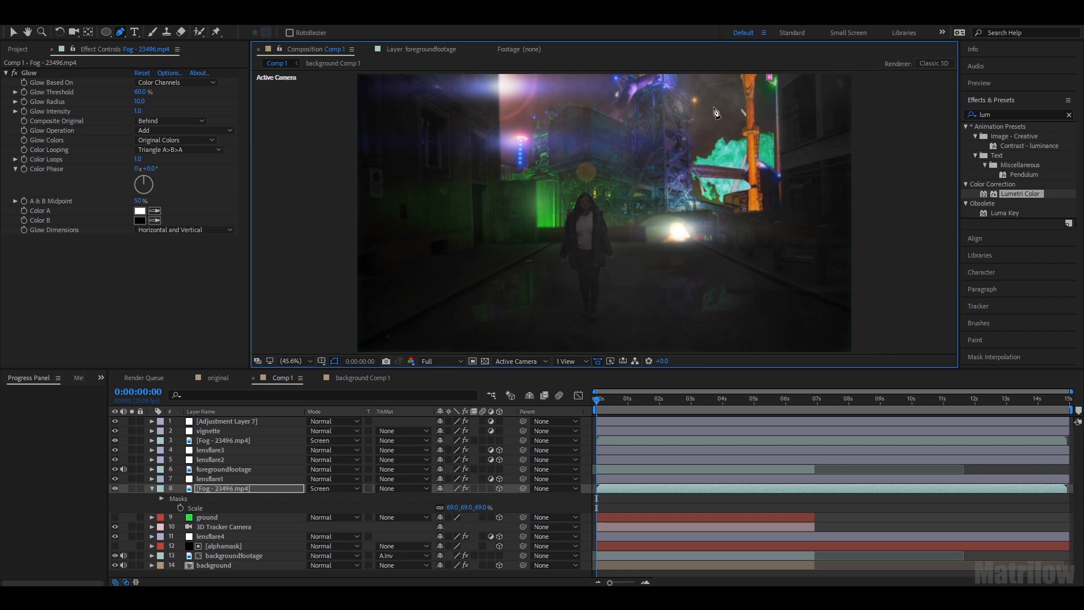
left_click(162, 498)
left_click(171, 508)
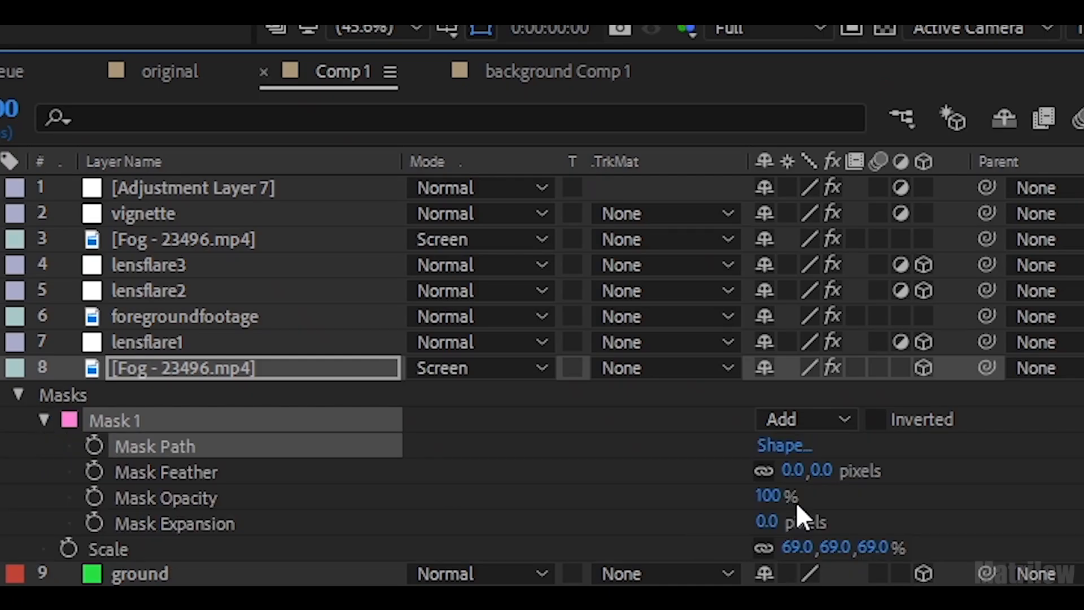
left_click_drag(462, 527, 493, 527)
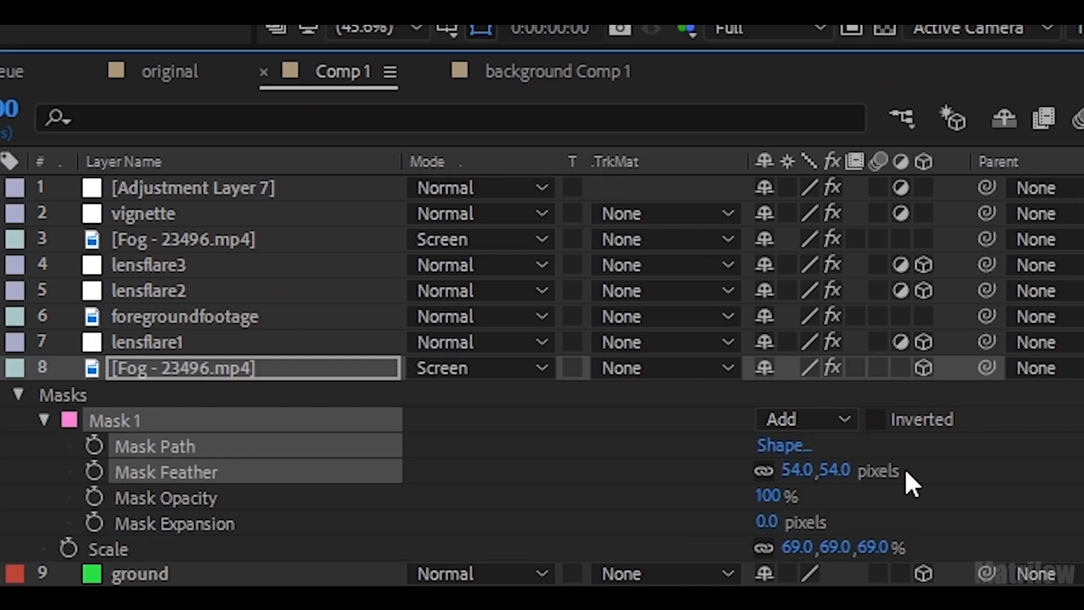
left_click(846, 420)
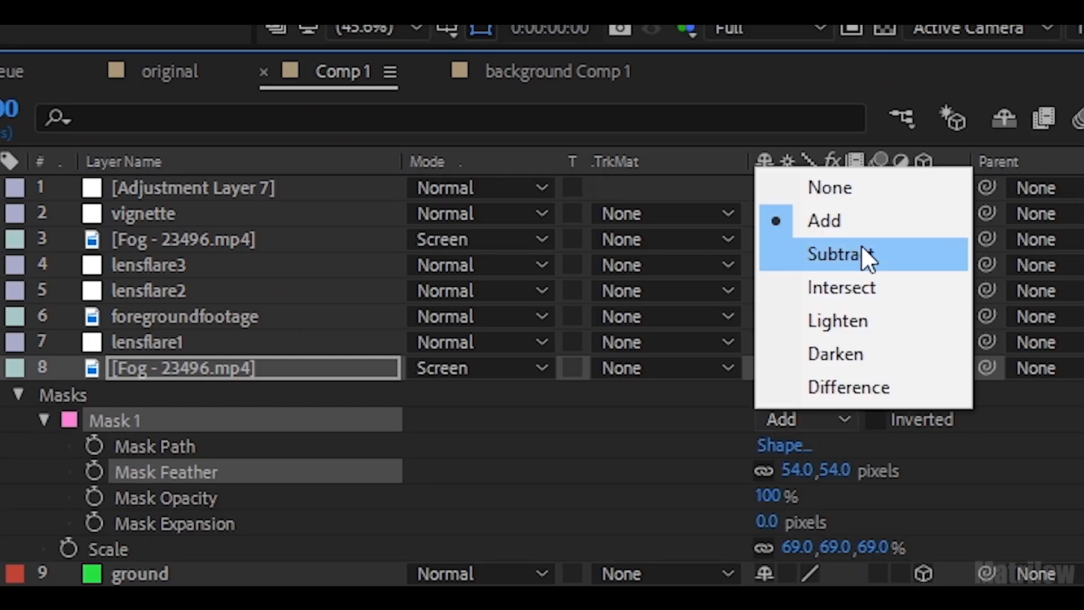
left_click(864, 253)
Apply Color Balance with a Highlight Blue Balance of 85 to the masked fog layer and duplicate the layer.
left_click_drag(1020, 254, 96, 273)
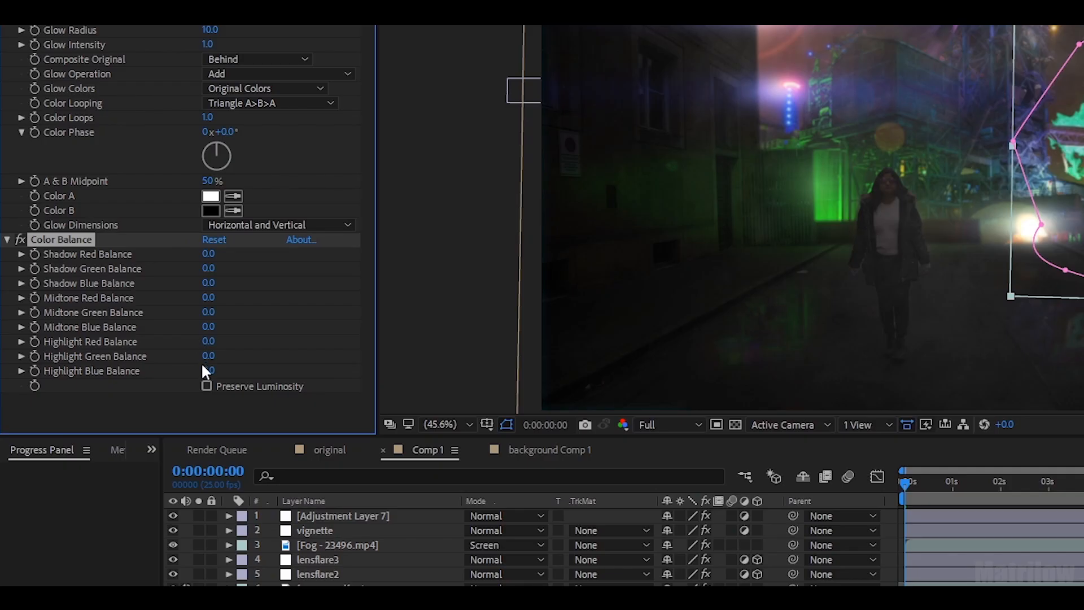
key("ctrl+c")
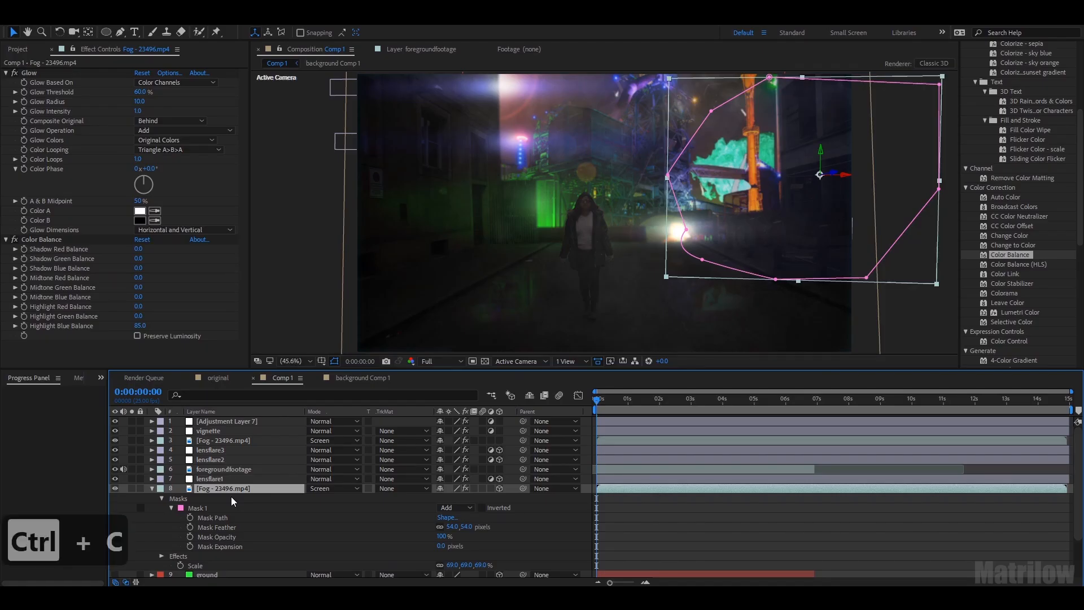
key("ctrl+v")
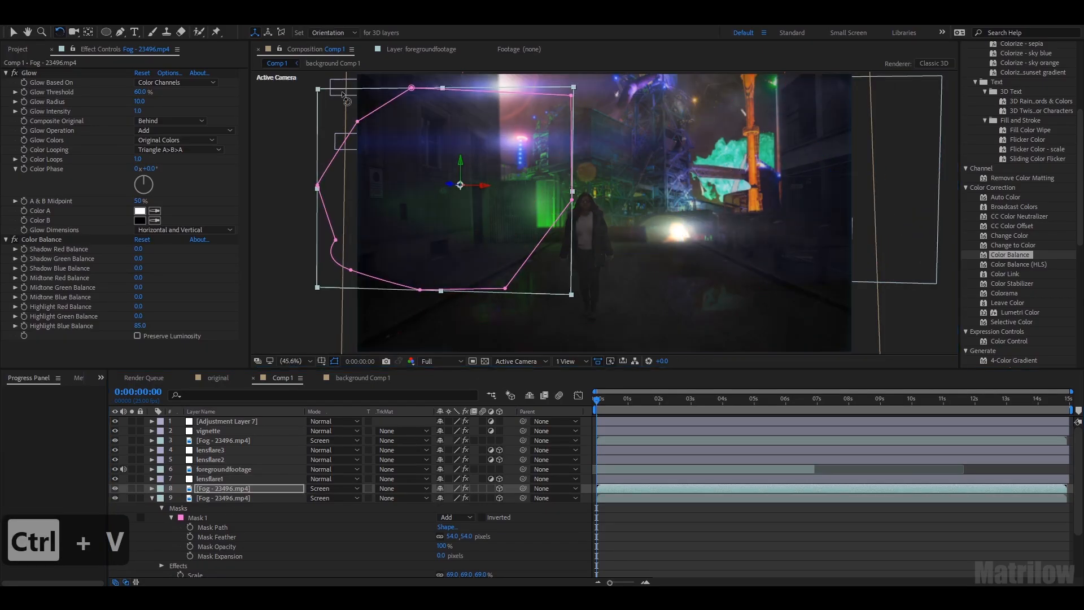
Rotate the copied fog layer so its mask fits the buildings on the left side of the street.
left_click_drag(343, 97, 446, 152)
key("ctrl+z")
left_click_drag(361, 124, 511, 175)
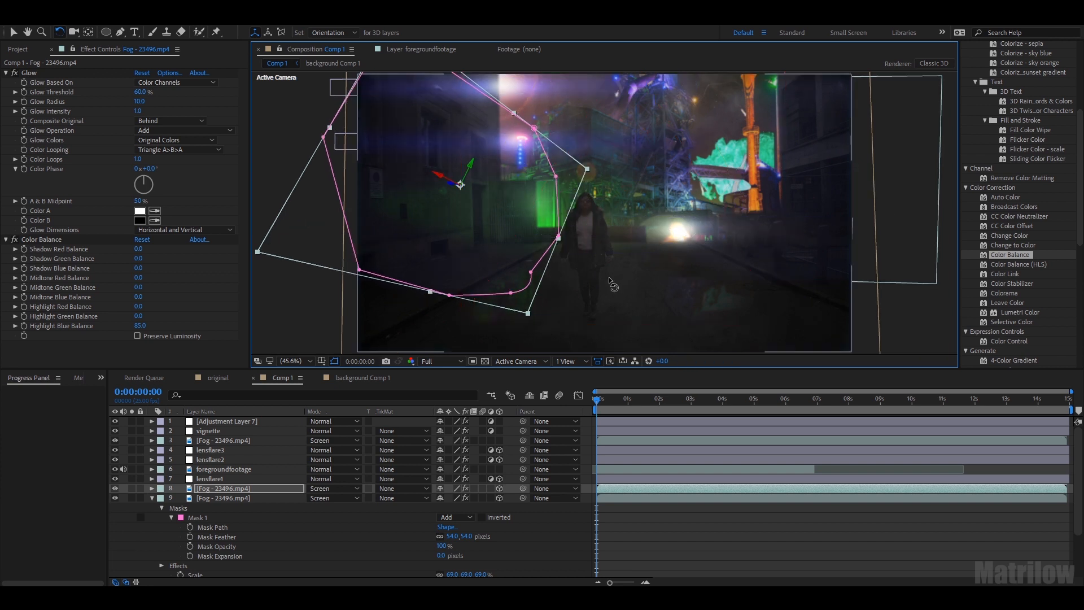
key("s")
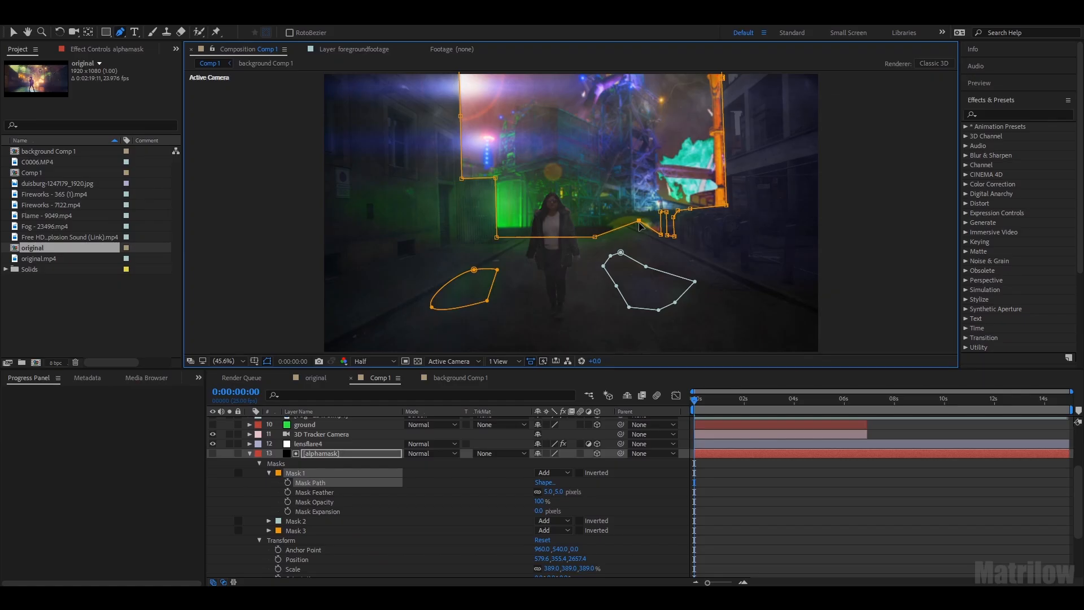
Reshape Mask 1 on alphamask by moving its lower-edge point at the street's end closer to the woman.
left_click_drag(639, 223, 592, 226)
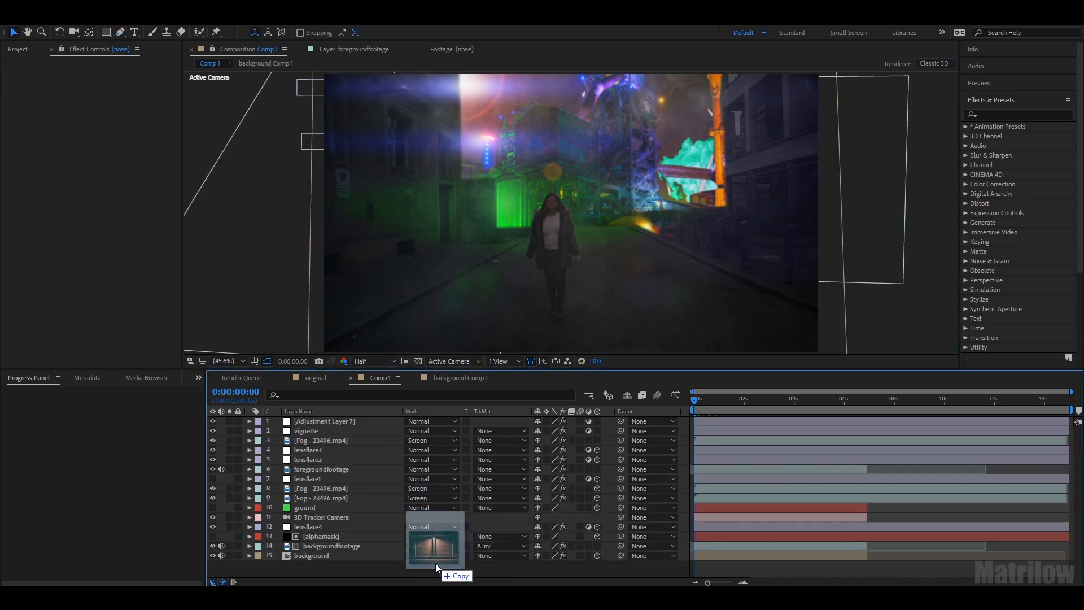
Add brick-wall-1834446_1920.jpg to Comp 1 and mask out two low brick wall sections with a gap between them.
left_click_drag(436, 566, 437, 565)
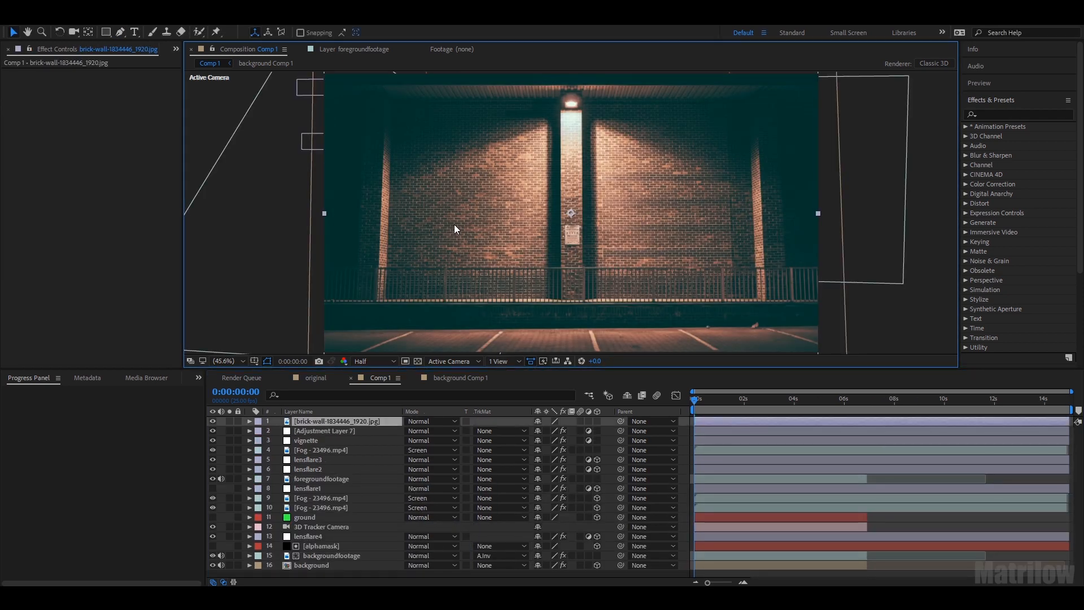
key("g")
left_click(388, 215)
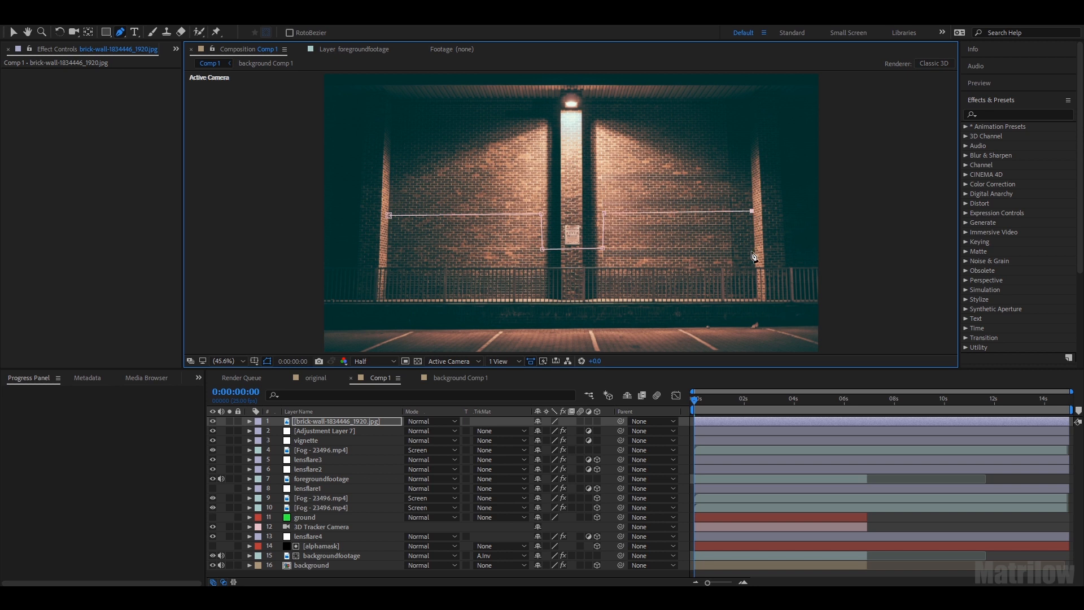
left_click(389, 252)
left_click(389, 215)
left_click_drag(602, 249, 542, 254)
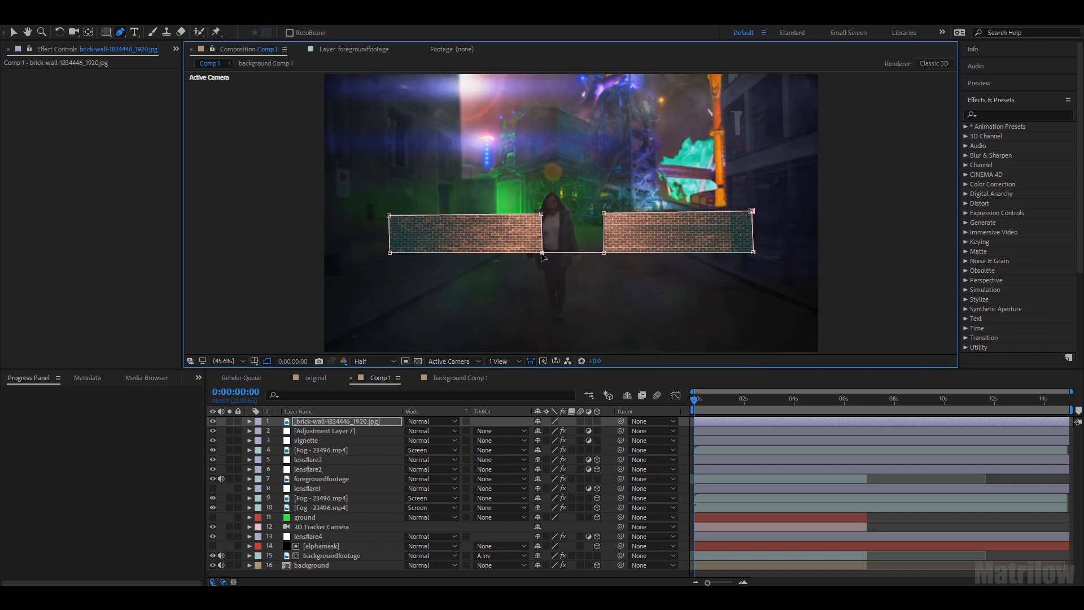
Make the brick wall layer 3D, scale it to 137% and place it behind the woman at the end of the street.
left_click(597, 422)
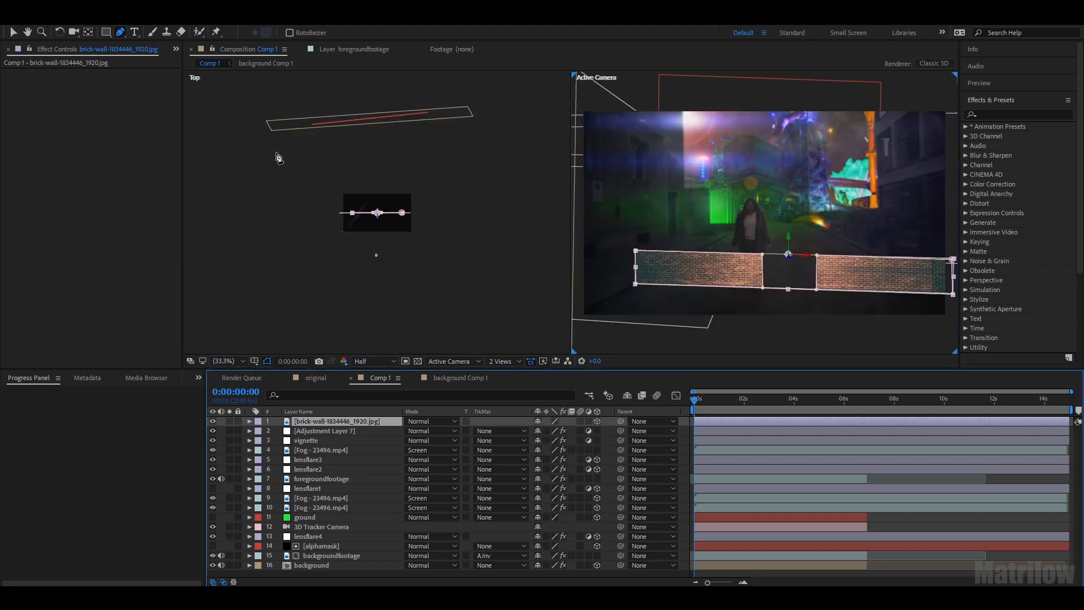
key("v")
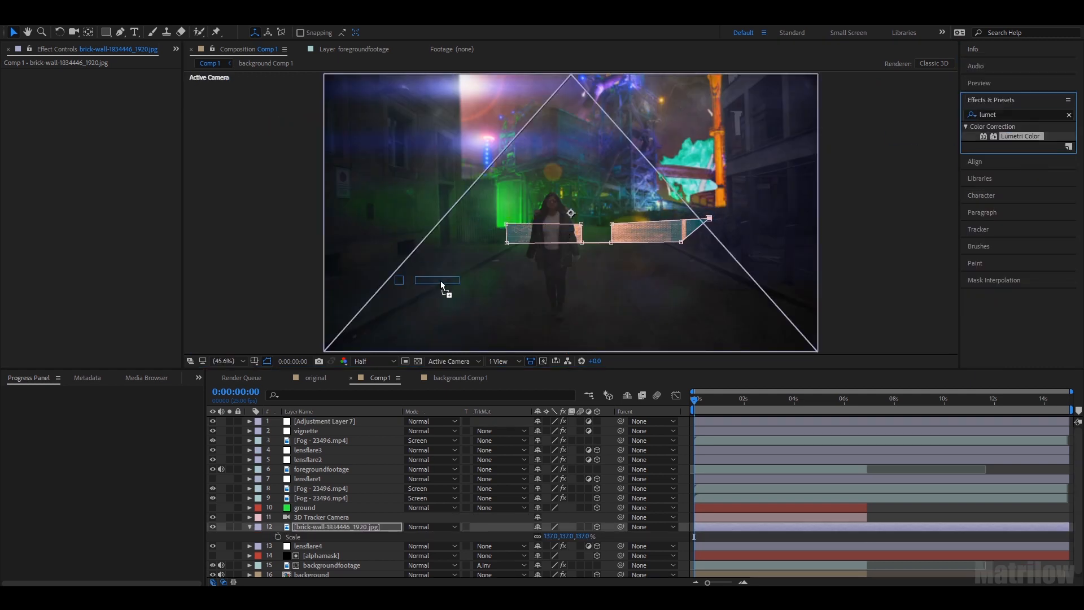
Apply Lumetri Color to the brick wall layer and set its Exposure to -7.
left_click_drag(441, 286, 368, 532)
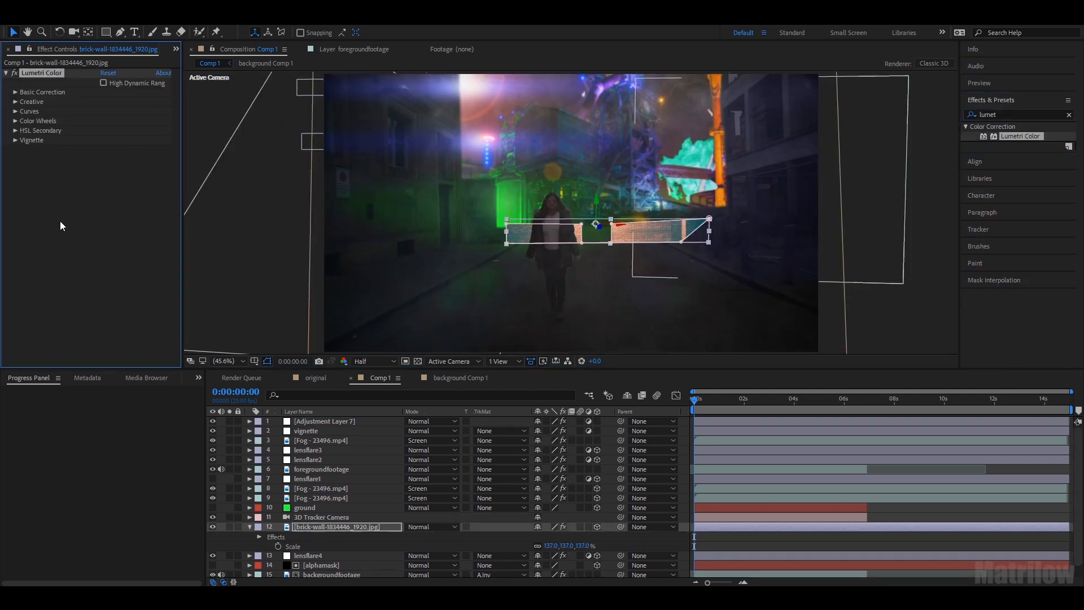
left_click(15, 92)
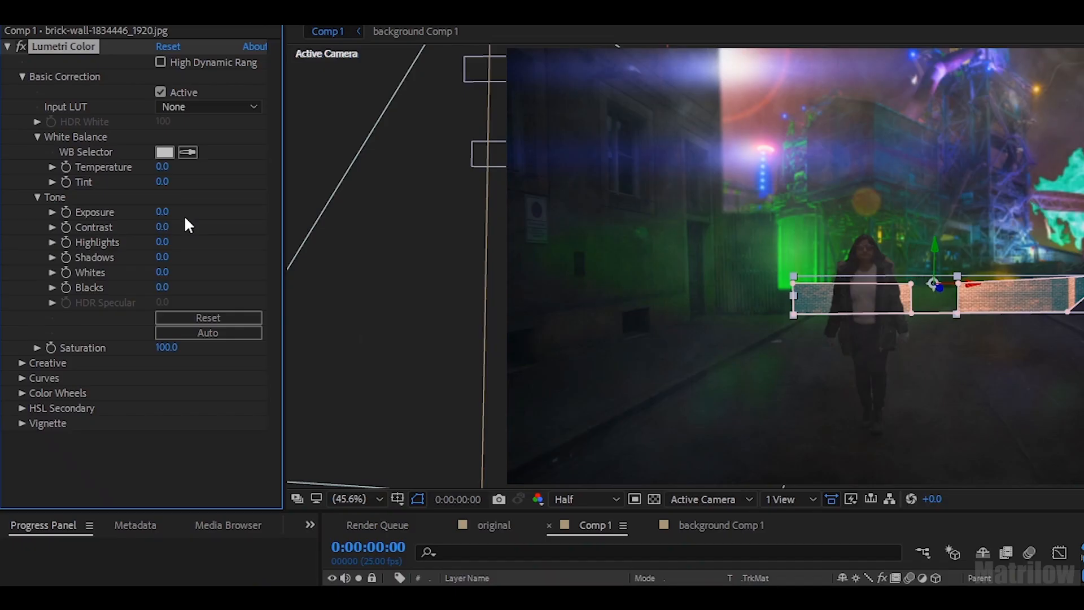
left_click_drag(123, 209, 101, 208)
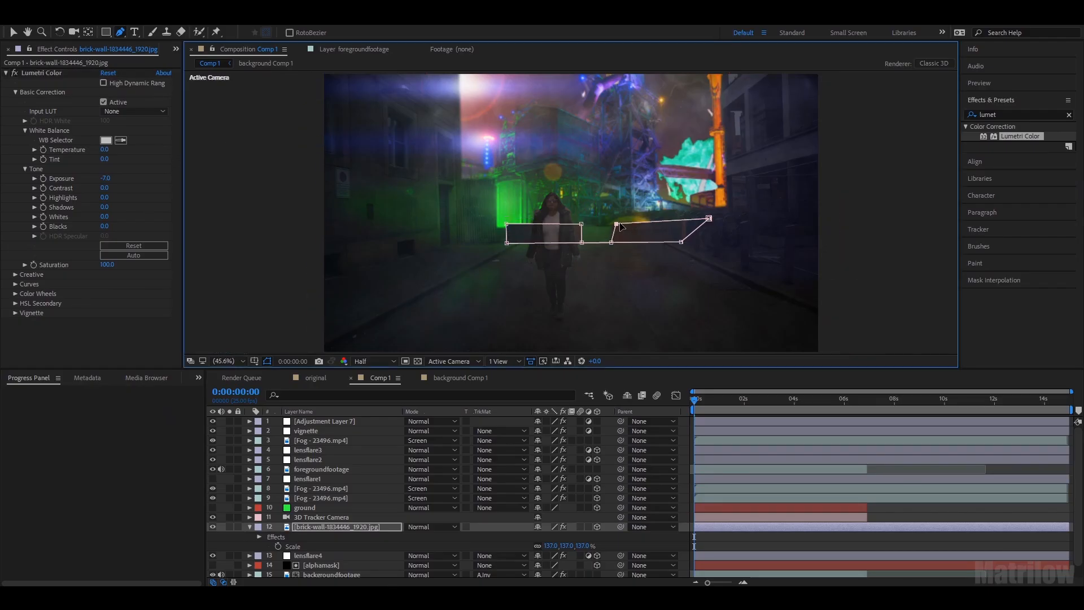
Reshape the brick wall's mask to fit both sides of the street's end and move the layer beneath lensflare4.
left_click_drag(620, 223, 636, 219)
left_click_drag(710, 215, 687, 241)
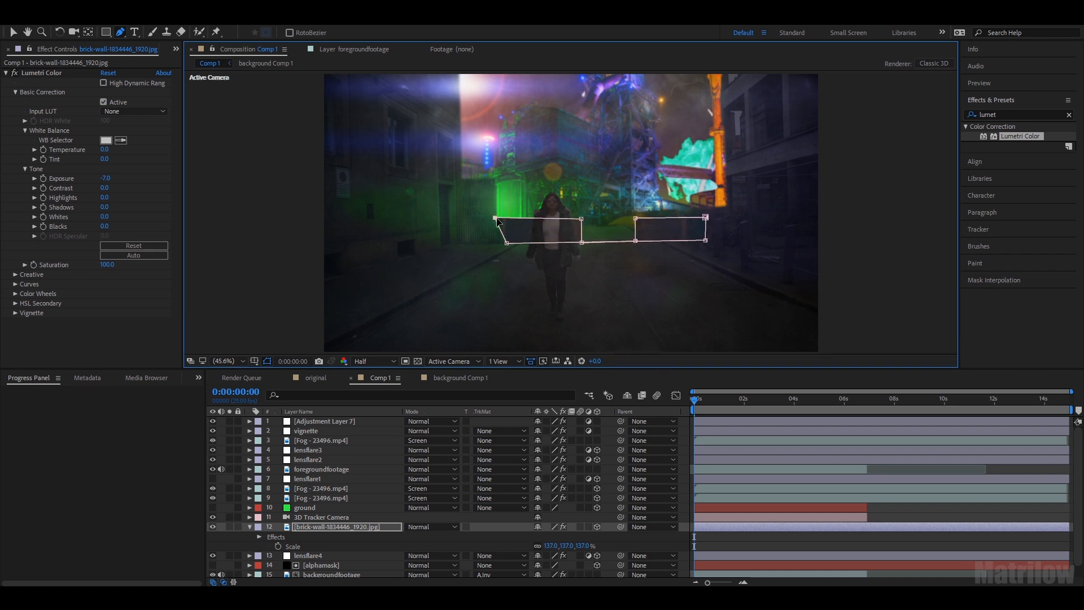
left_click_drag(508, 243, 495, 243)
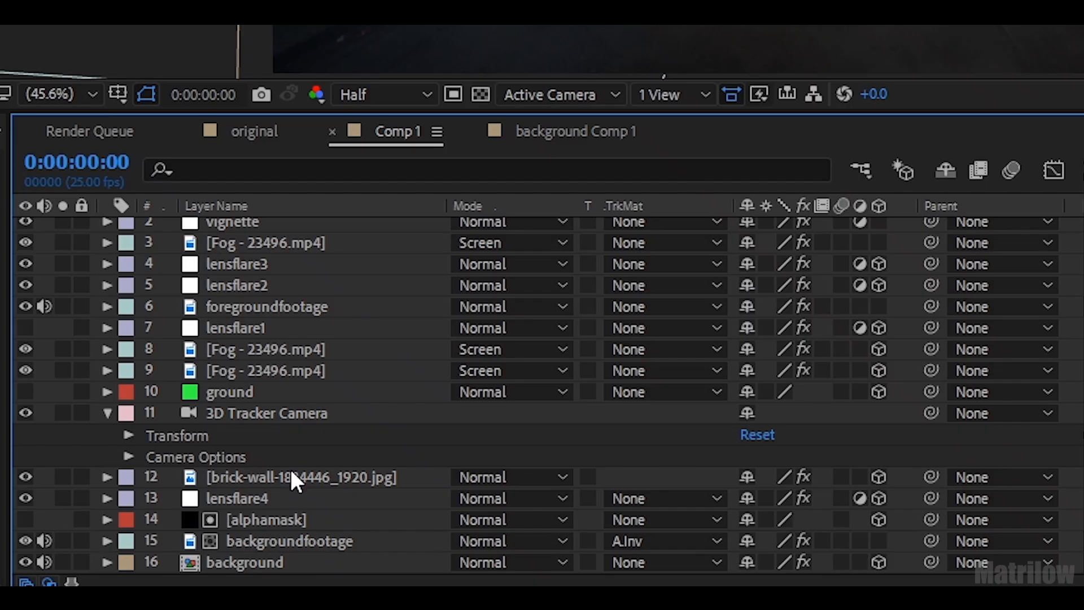
left_click_drag(332, 530, 336, 545)
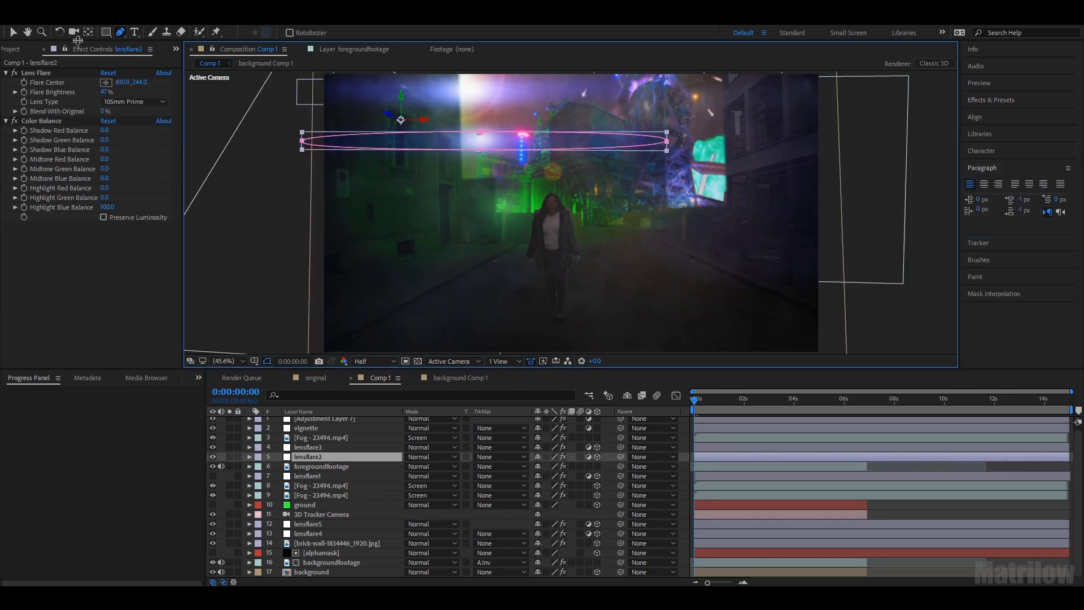
Move lensflare2 to the right side of the street and scale it to 175%.
left_click(14, 32)
left_click_drag(424, 123, 679, 140)
left_click_drag(789, 151, 790, 53)
key("s")
left_click_drag(582, 466, 624, 401)
left_click_drag(641, 119, 726, 119)
Move lensflare2's flare center onto the bright screen at the right-hand buildings and lower its Flare Brightness.
left_click(36, 73)
left_click_drag(481, 137, 710, 151)
left_click_drag(105, 91, 94, 91)
Scale lensflare4 to 111% with its mask enlarged over the left buildings and road, and set its flare center to 726.2, 520.5.
left_click(310, 544)
left_click_drag(379, 115, 322, 69)
left_click_drag(380, 261, 334, 381)
left_click_drag(331, 201, 310, 202)
key("s")
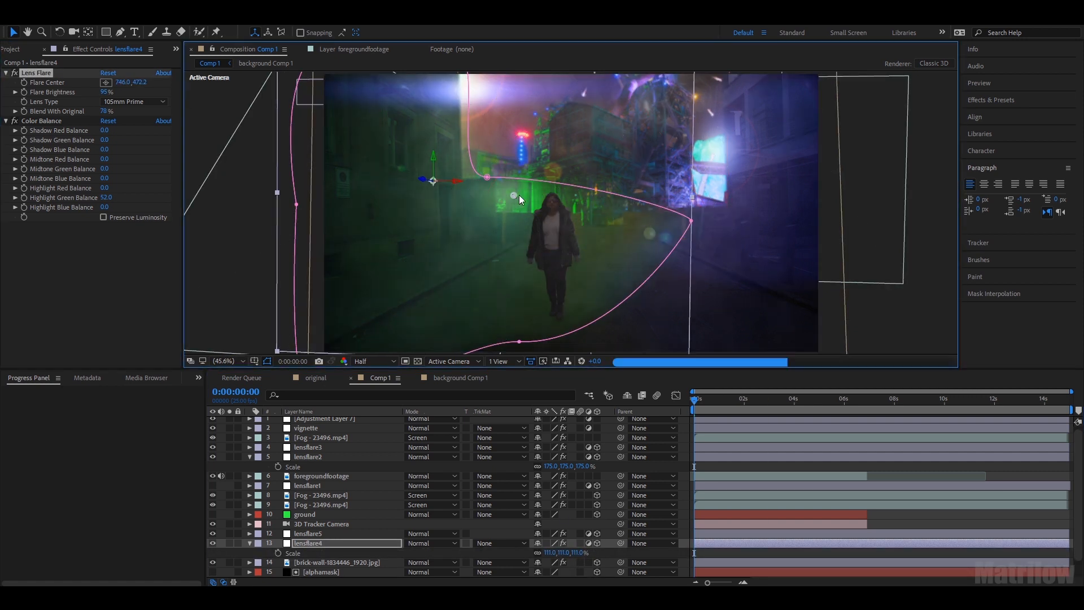
mouse_move(503, 197)
left_mouse_down()
mouse_move(488, 189)
mouse_move(515, 205)
mouse_move(495, 209)
left_mouse_up()
Set the feather of lensflare4's Mask 1 to 80 pixels.
left_click(250, 544)
left_click(249, 544)
left_click(260, 458)
left_click(270, 467)
left_click_drag(544, 486, 587, 485)
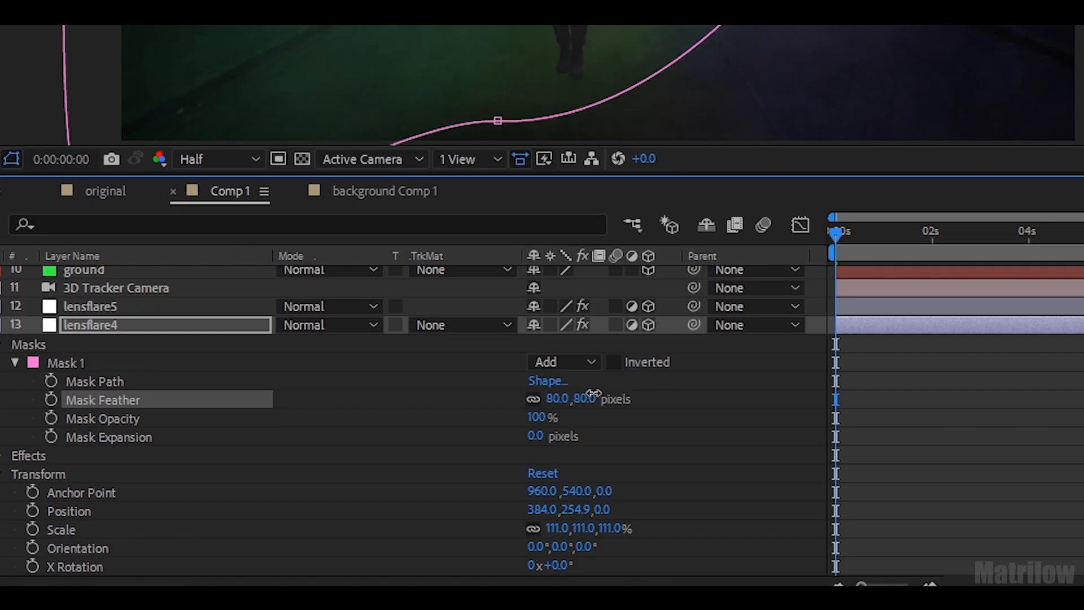
Delete the lensflare5 layer from Comp 1.
left_click(1077, 390)
left_click(620, 34)
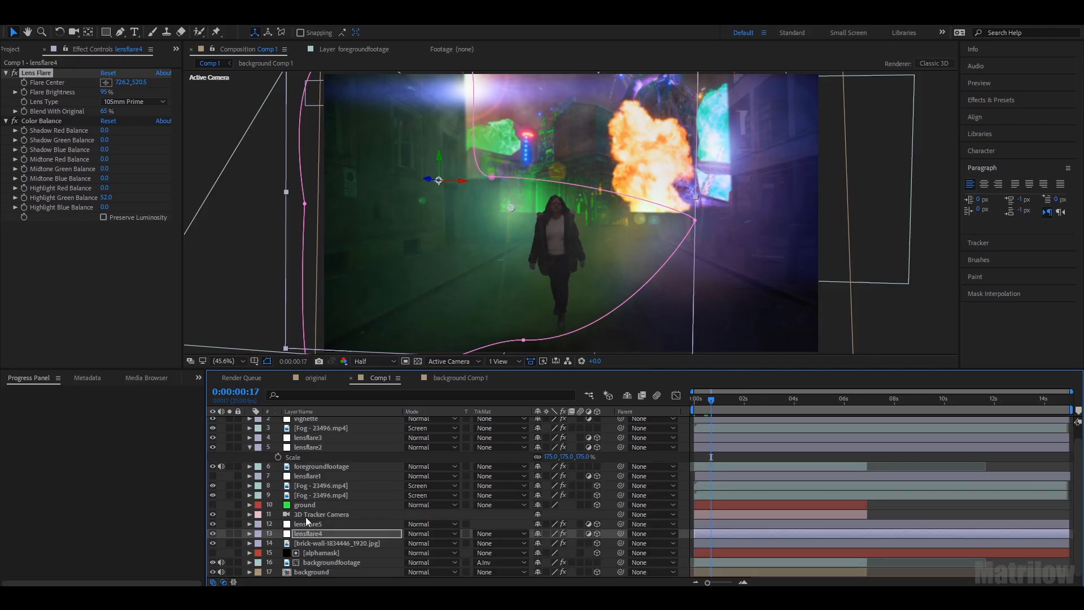
left_click(307, 523)
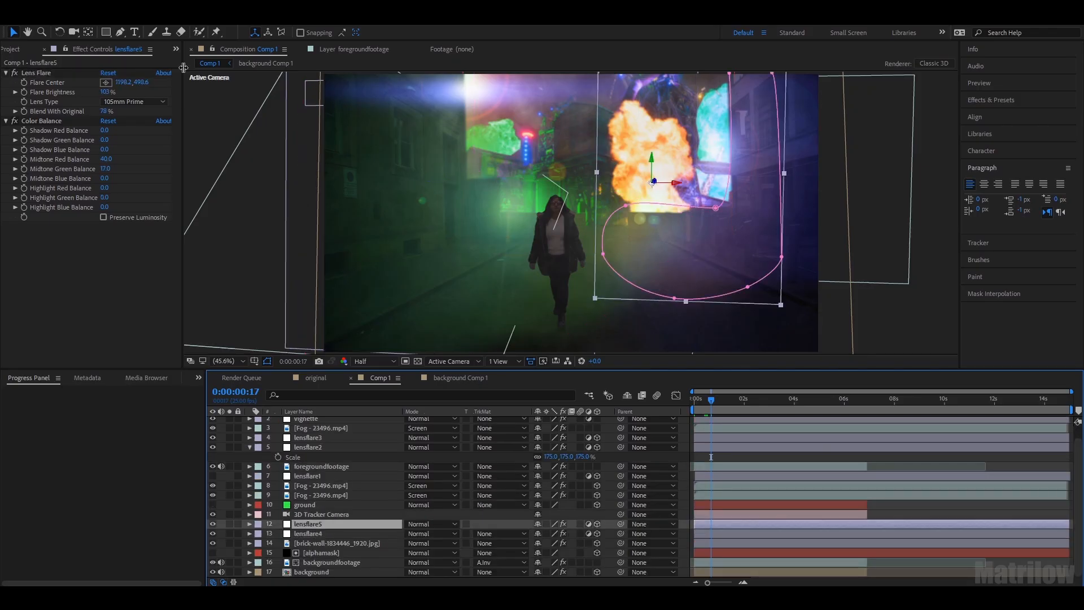
key("Delete")
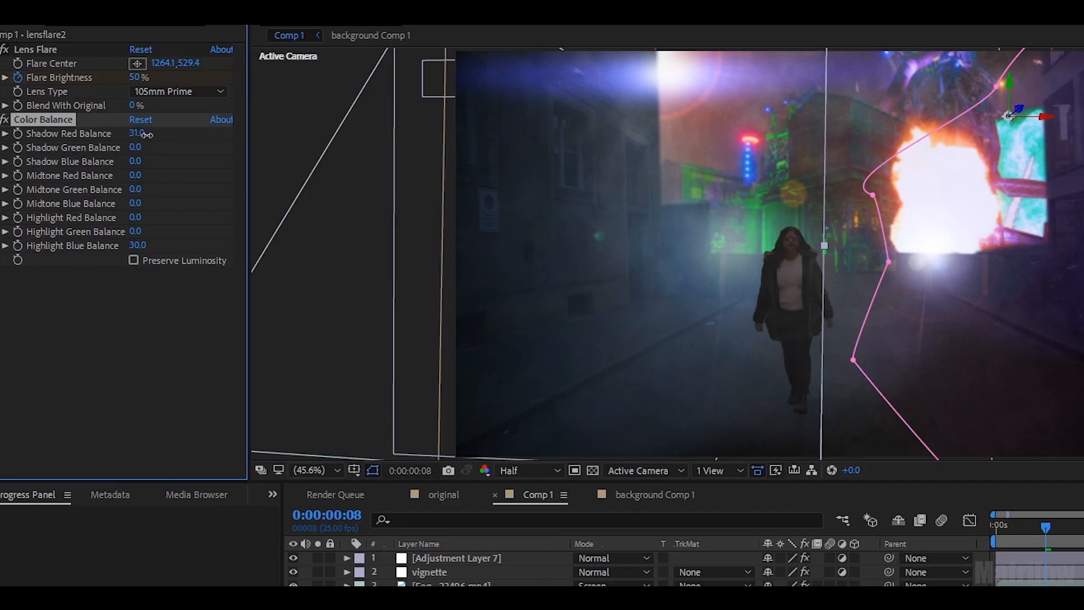
Set lensflare2's Color Balance to Shadow Red 100, Shadow Green 75, Shadow Blue -4 and Midtone Red 24.
left_click_drag(146, 134, 123, 160)
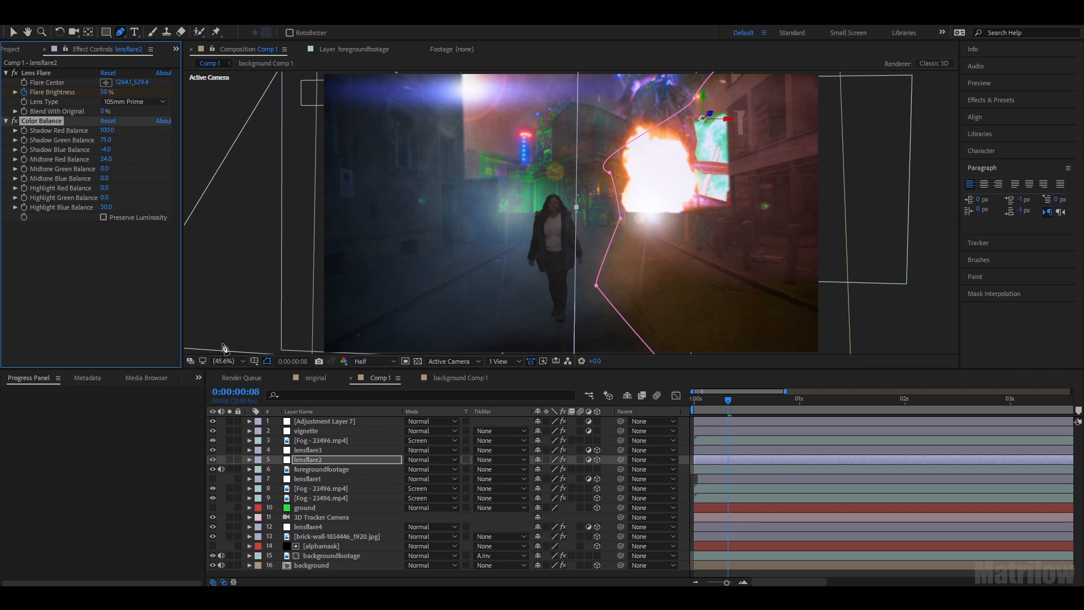
Set Faded Film to 15 in the Lumetri Color effect of the foregroundfootage layer.
left_click(381, 378)
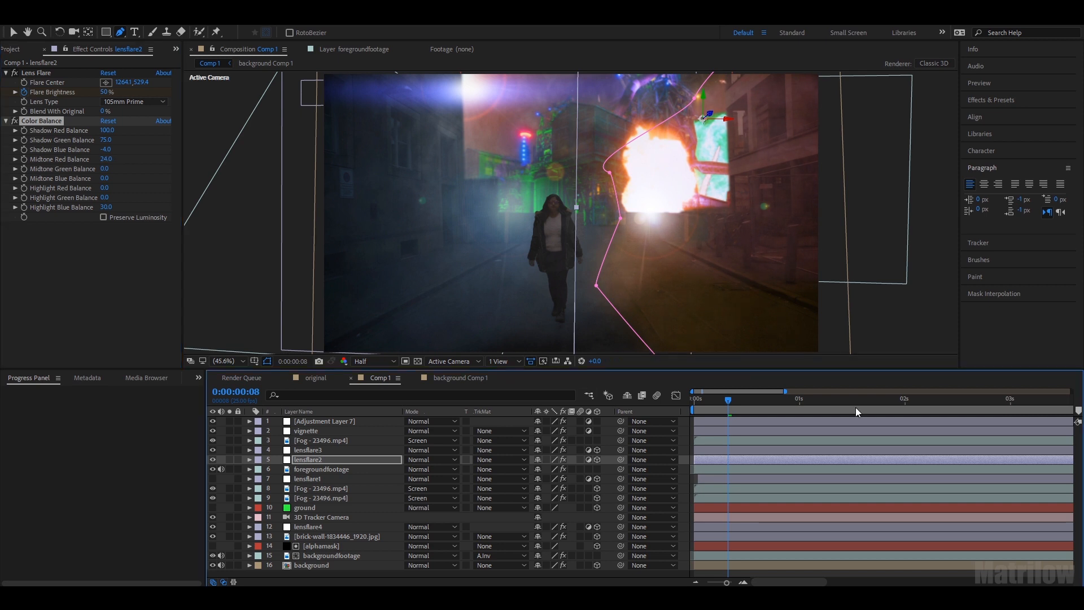
left_click_drag(727, 400, 601, 411)
left_click(344, 479)
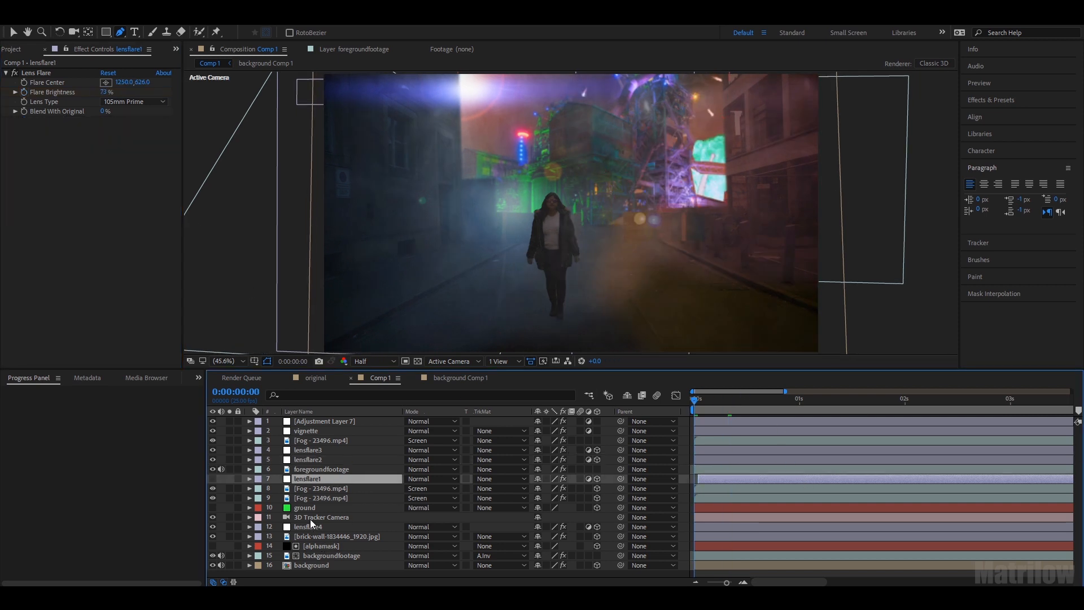
left_click(320, 440)
left_click(307, 430)
left_click(309, 450)
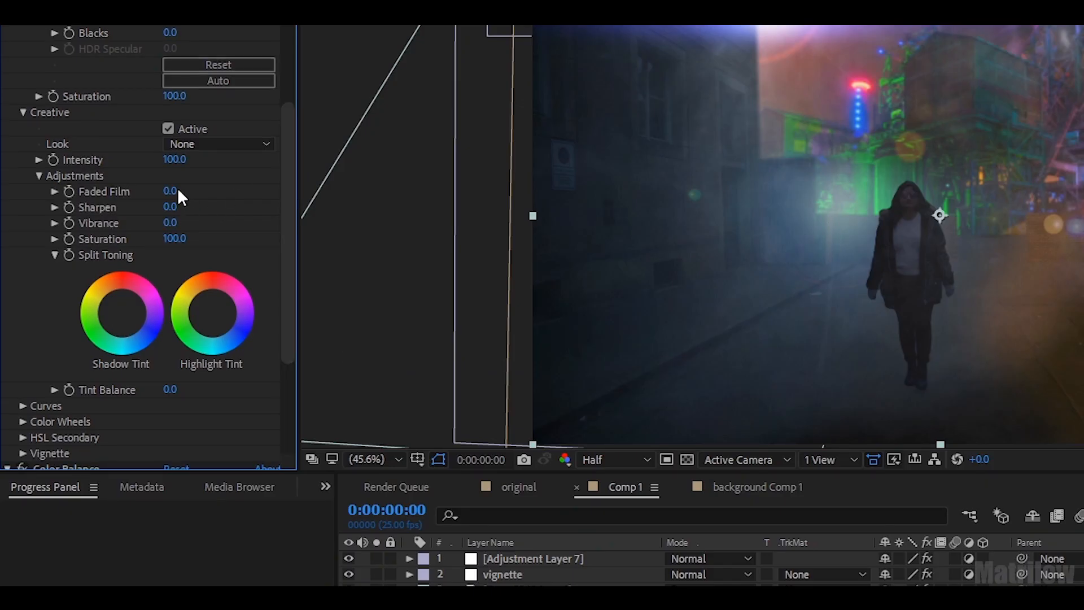
left_click_drag(200, 193, 189, 193)
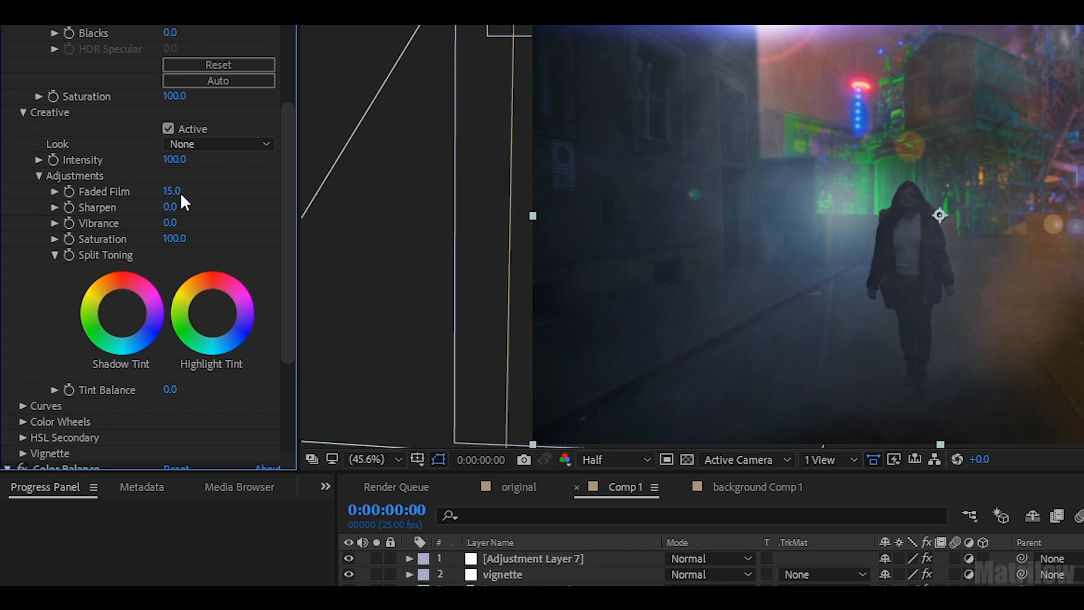
left_click_drag(695, 402, 705, 403)
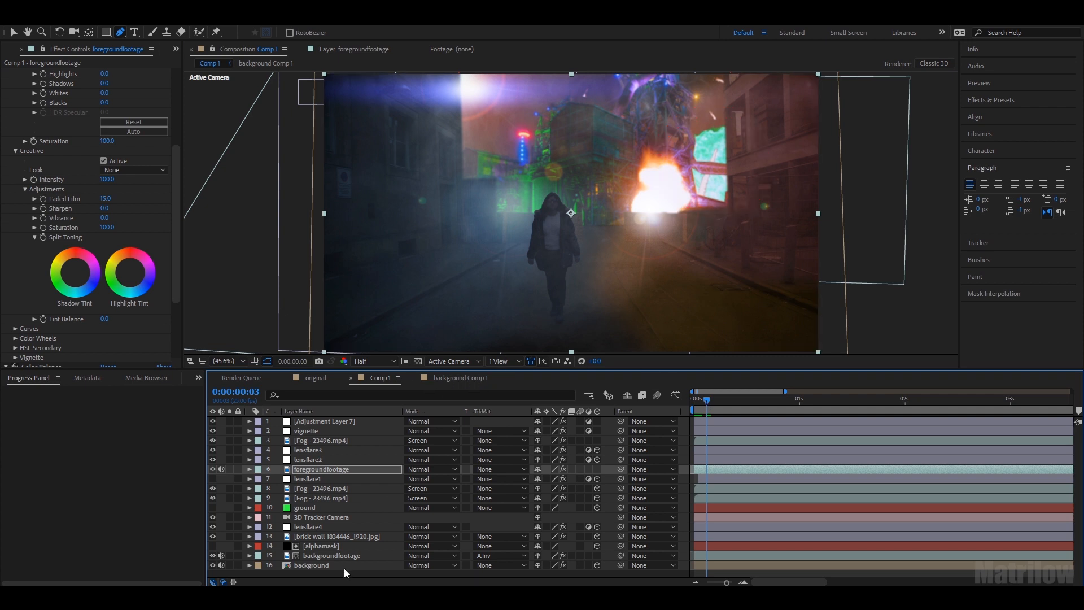
Duplicate the explosion clip in background Comp 1 and place the copy behind the factory image, just above the background layer.
left_click(317, 565)
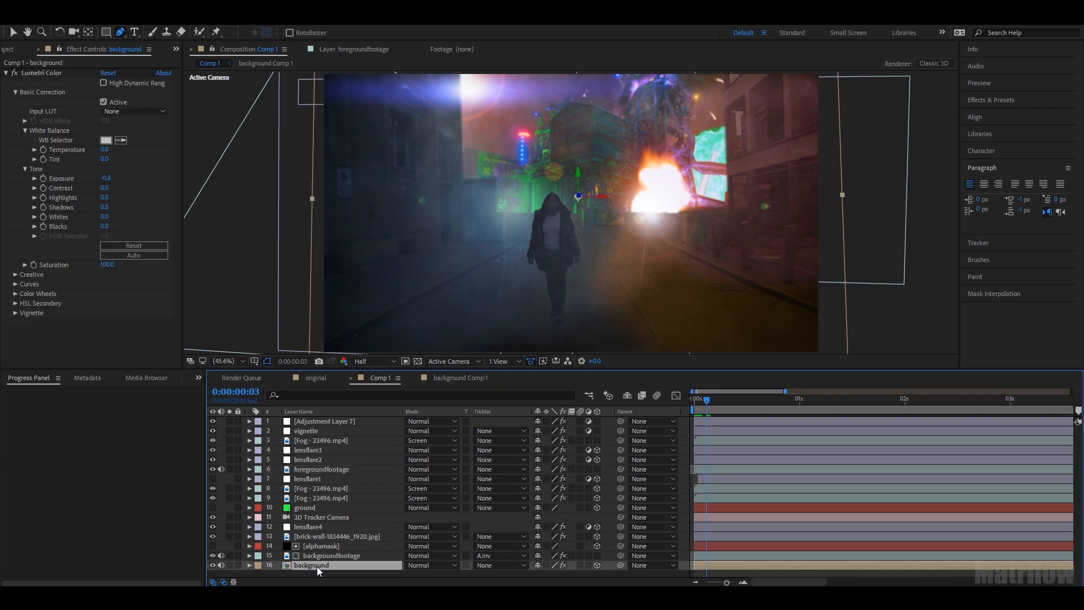
double_click(317, 566)
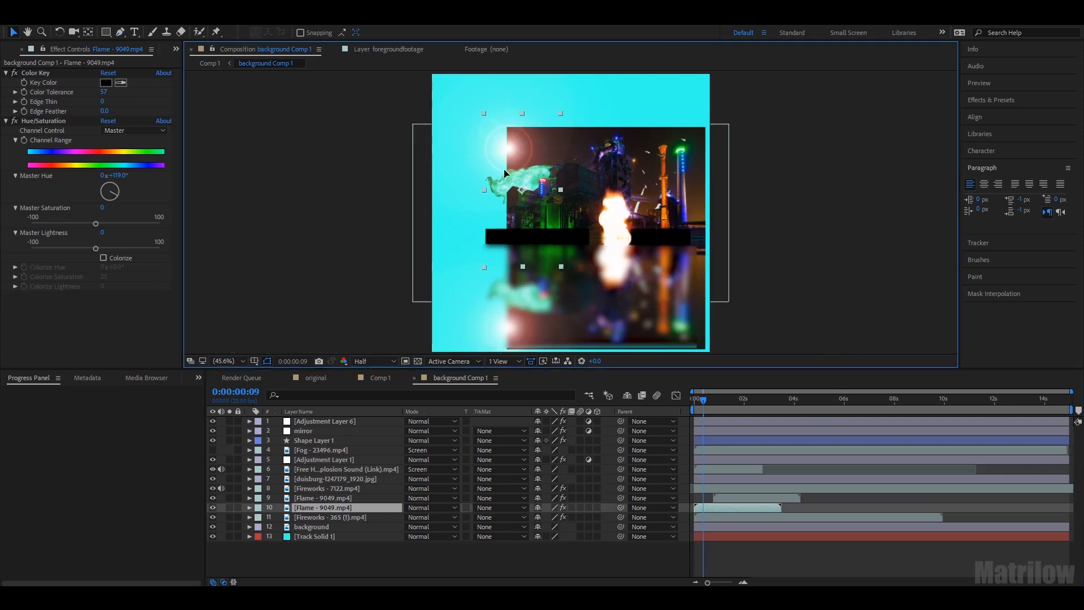
left_click(326, 469)
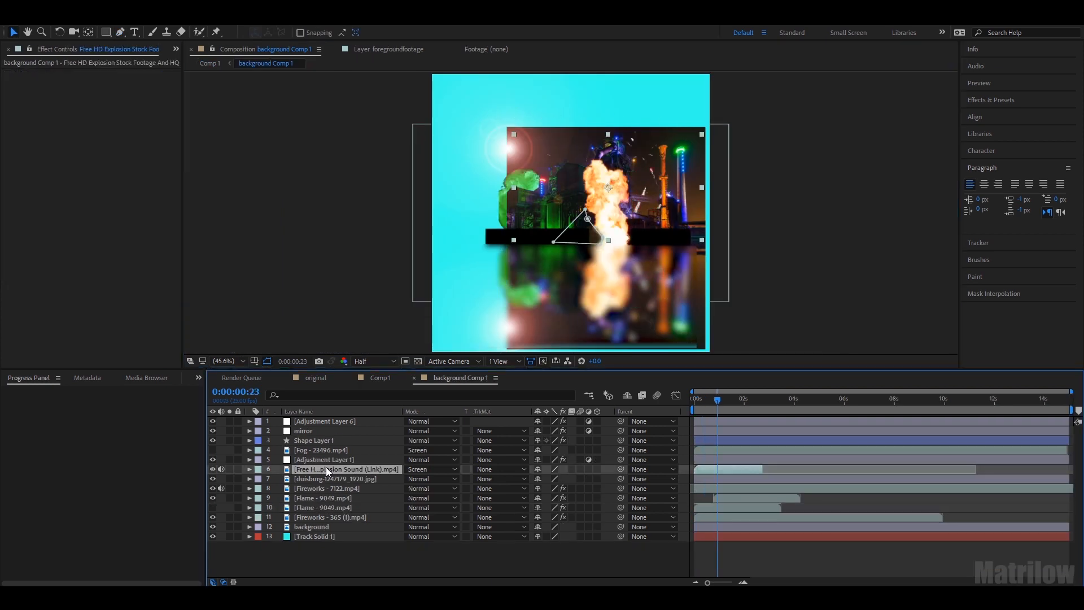
key("ctrl+d")
left_click_drag(611, 221, 665, 217)
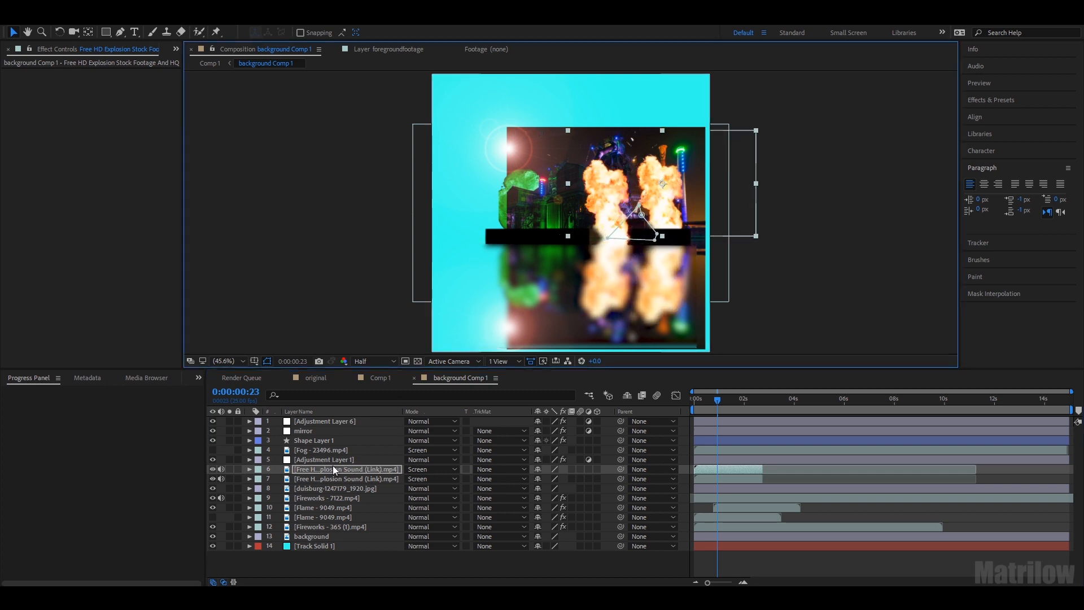
left_click_drag(331, 476, 338, 530)
left_click_drag(647, 184, 546, 164)
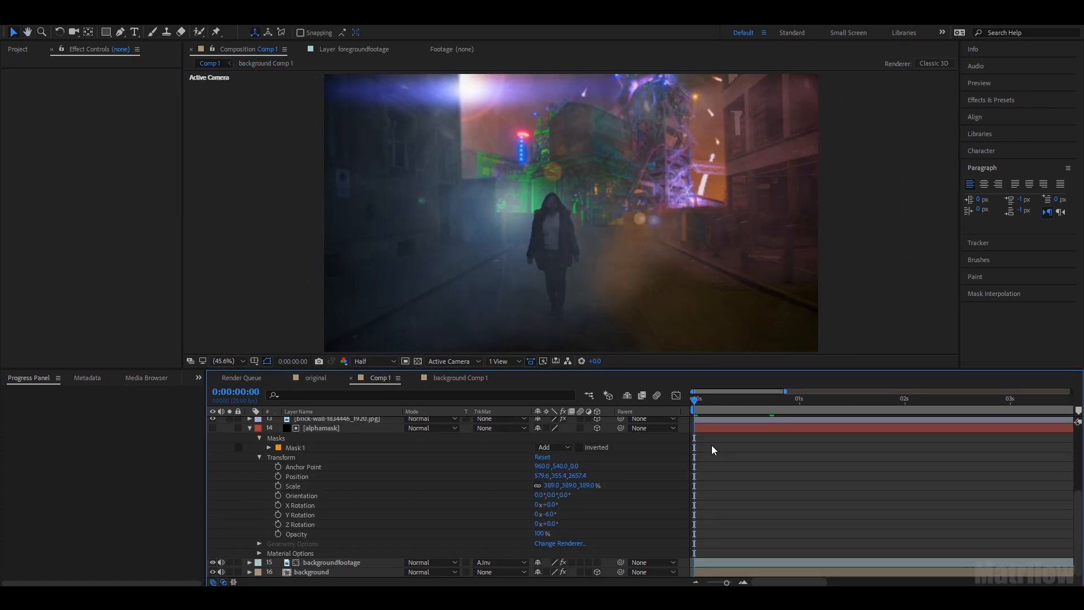
key("space")
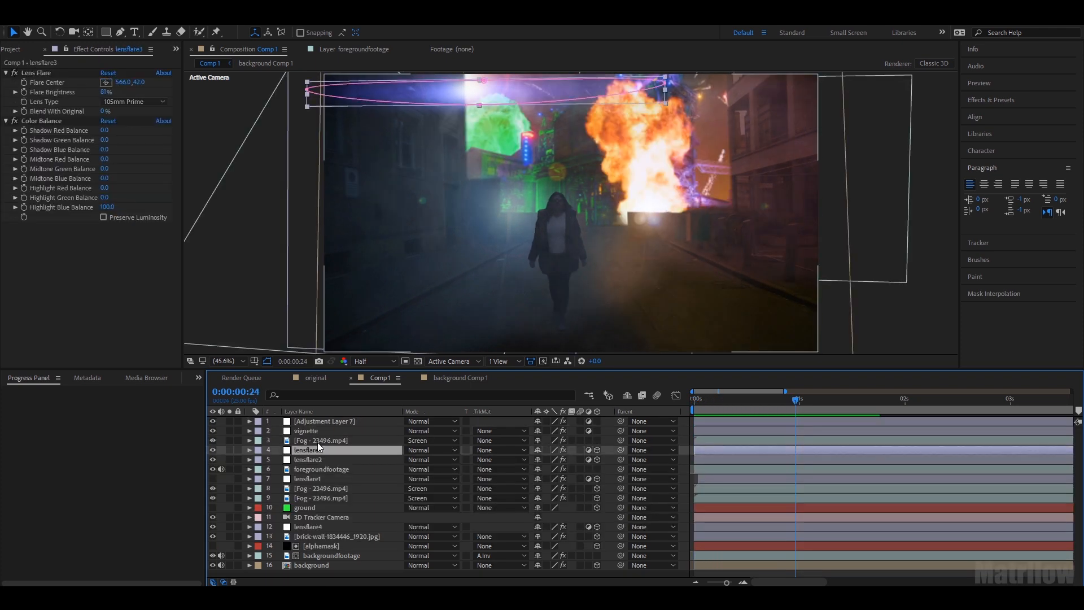
Reshape lensflare3's mask from a flat ellipse into a narrower, deeper rounded shape reaching down over the left-hand buildings.
left_click_drag(478, 105, 478, 184)
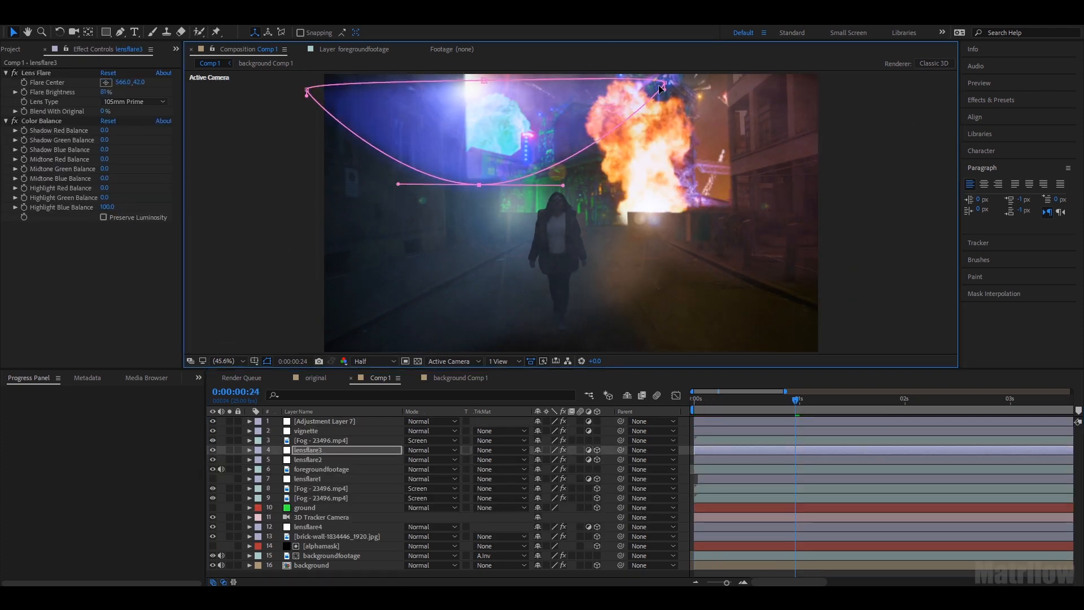
left_click_drag(665, 83, 543, 90)
left_click_drag(307, 90, 401, 90)
left_click_drag(795, 399, 608, 391)
left_click(814, 472)
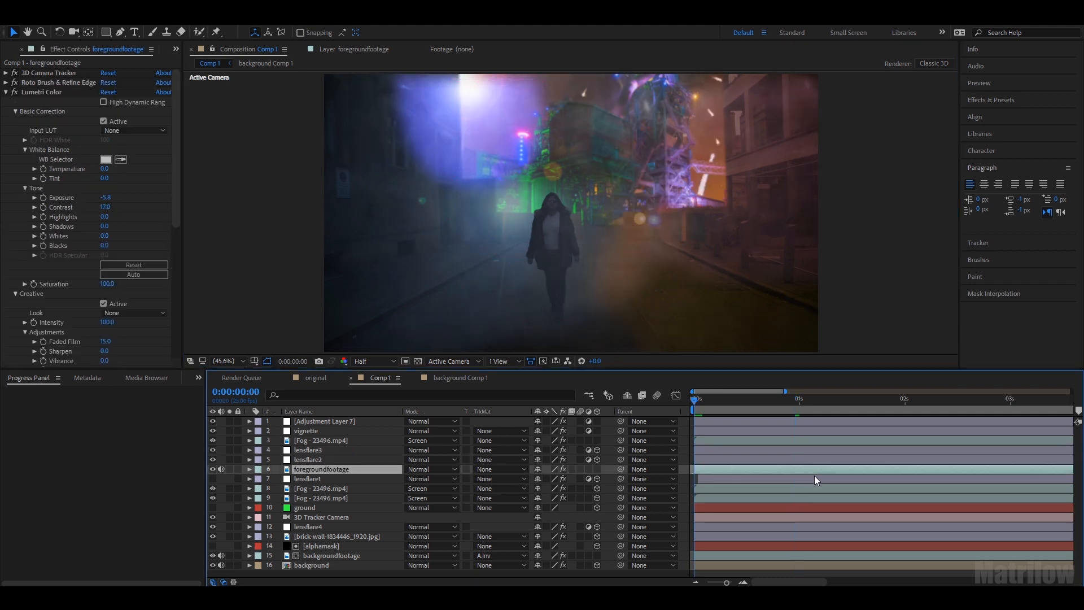
key("space")
key("space")
Set the feather of lensflare3's Mask 1 to 178 pixels and preview the result.
left_click(308, 449)
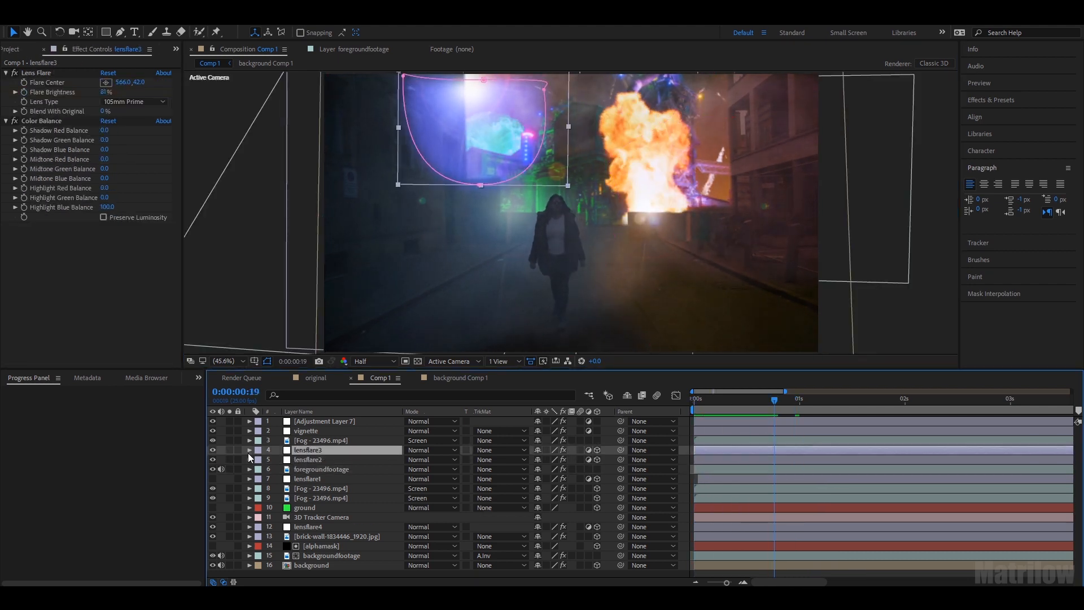
left_click(249, 449)
left_click(268, 470)
left_click_drag(565, 489, 605, 490)
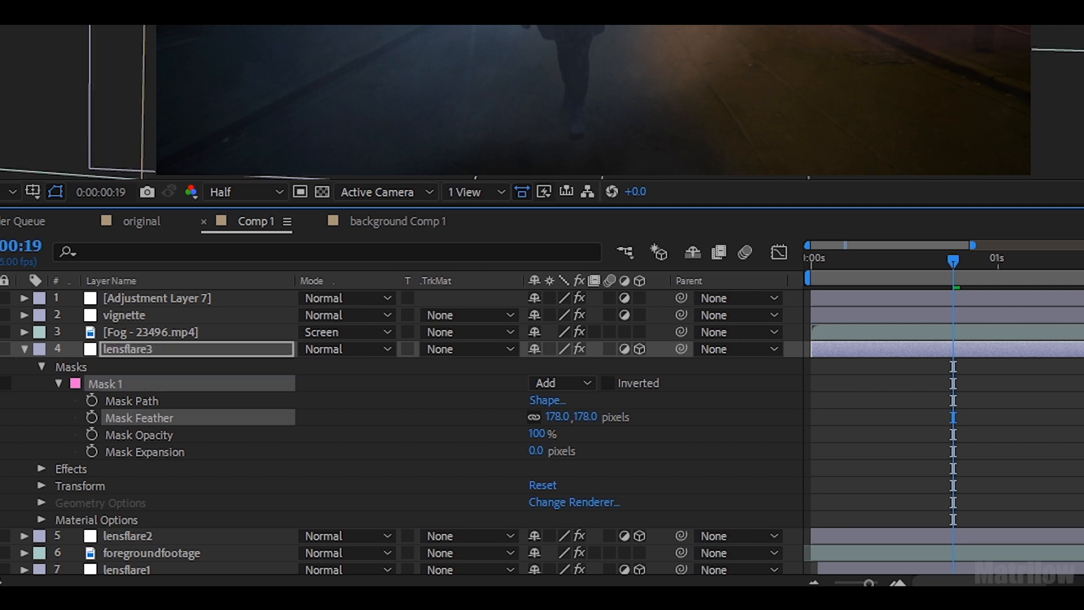
left_click(779, 485)
key("space")
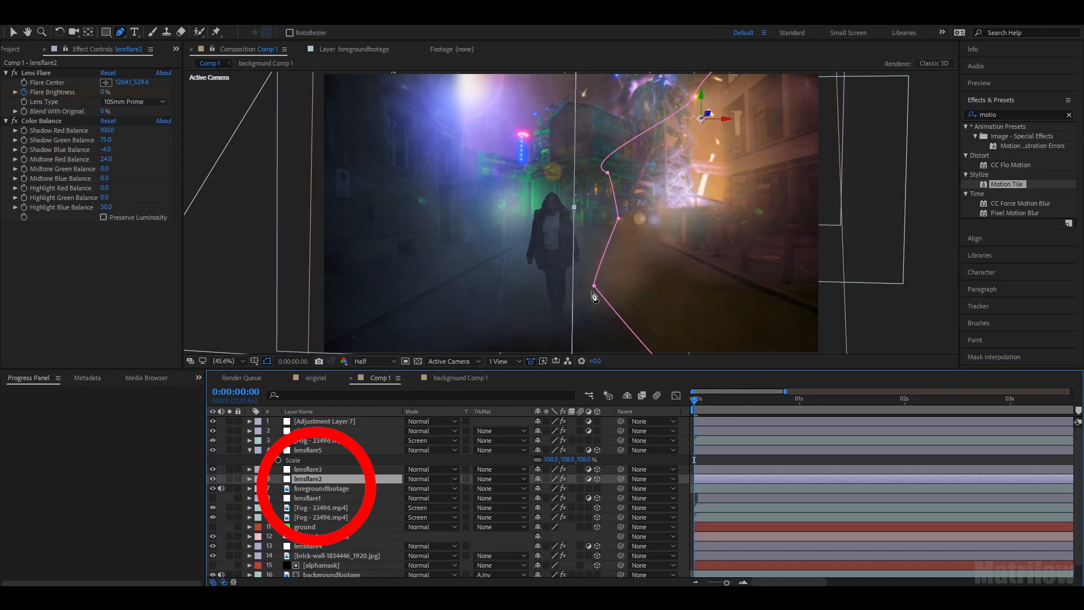
Reshape lensflare2's mask to cover more of the lower street while moving its edge away from the woman's side.
left_click_drag(605, 287, 566, 381)
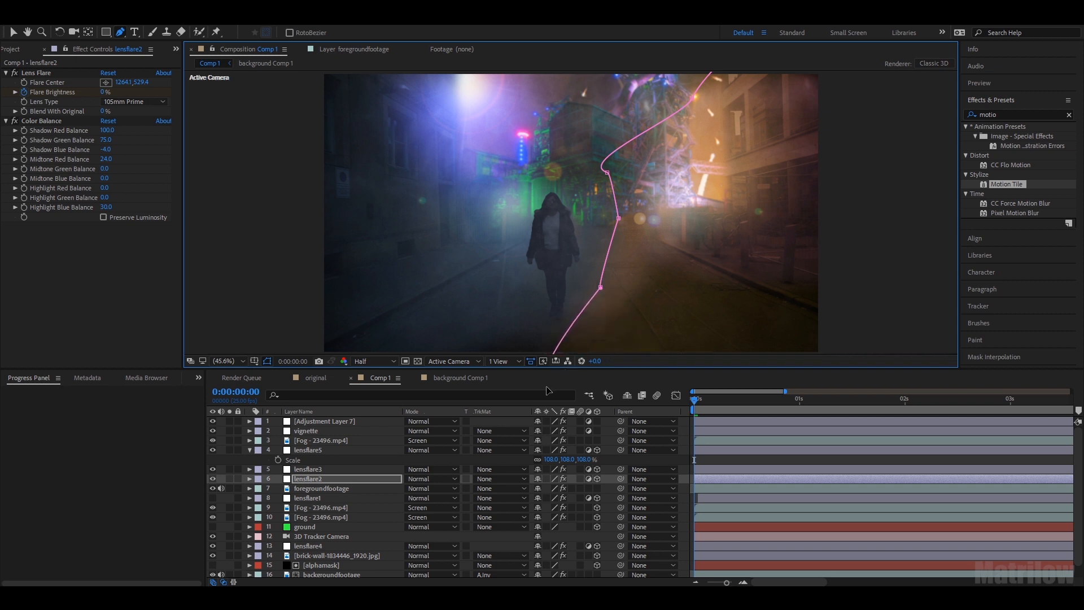
left_click_drag(618, 217, 633, 222)
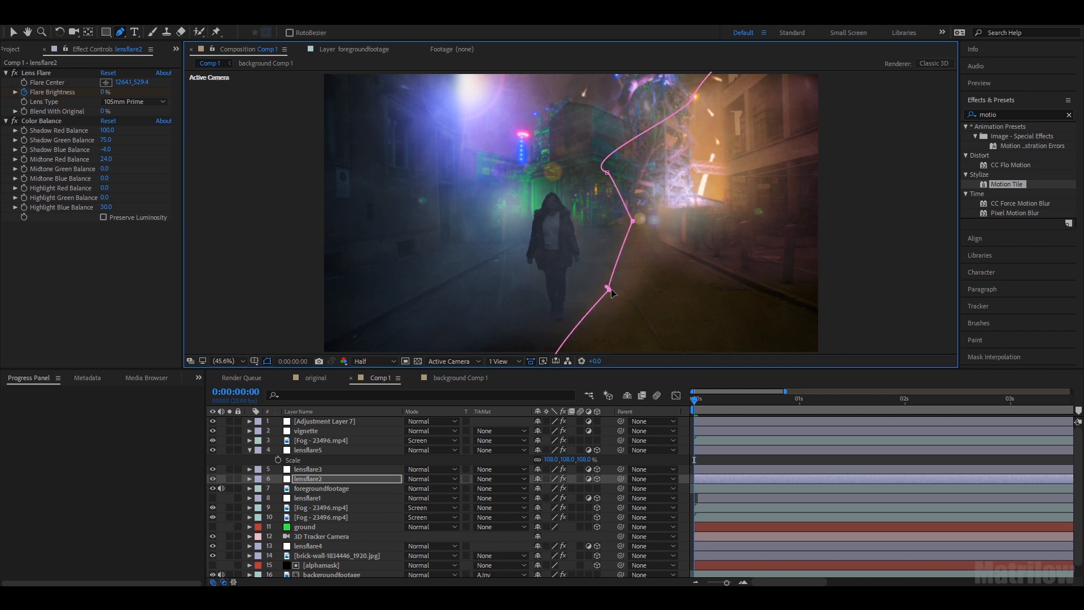
left_click(885, 526)
left_click_drag(695, 400, 711, 404)
Create a new adjustment layer in Comp 1 and place it above all other layers.
right_click(685, 450)
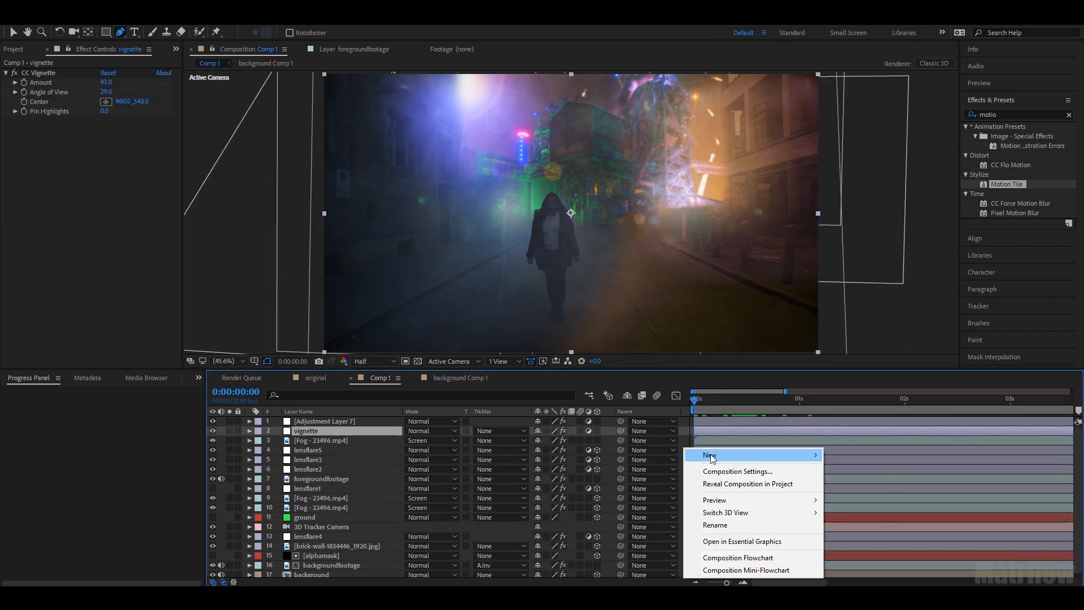
mouse_move(734, 455)
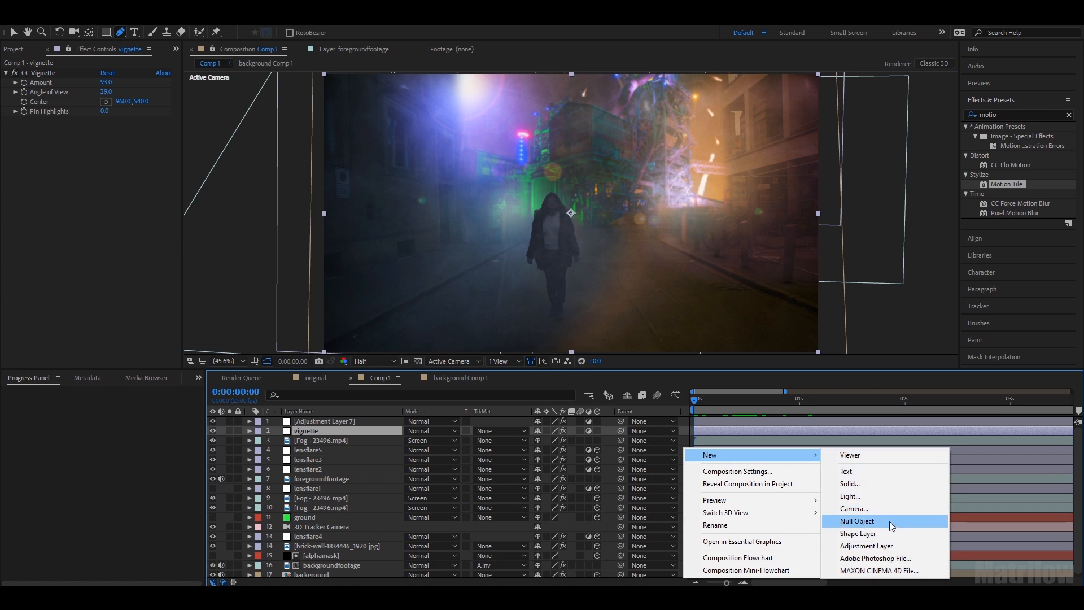
left_click(865, 545)
left_click_drag(351, 431, 349, 421)
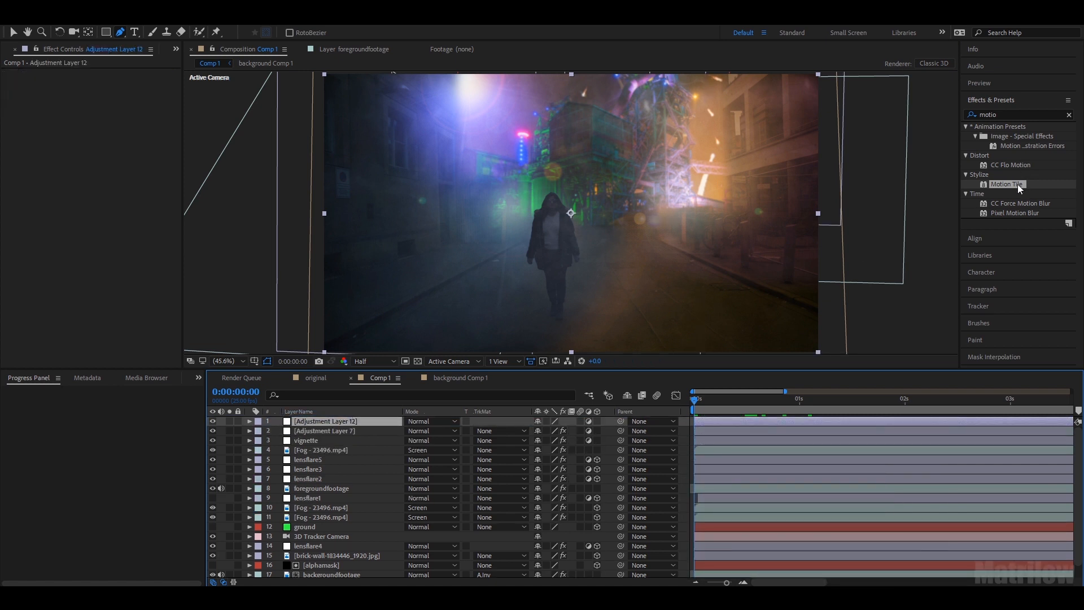
Apply Motion Tile to the new adjustment layer and set its Output Height to 85 to form letterbox bars.
left_click_drag(1018, 188, 423, 331)
left_click_drag(371, 433, 361, 422)
key("v")
left_click(106, 120)
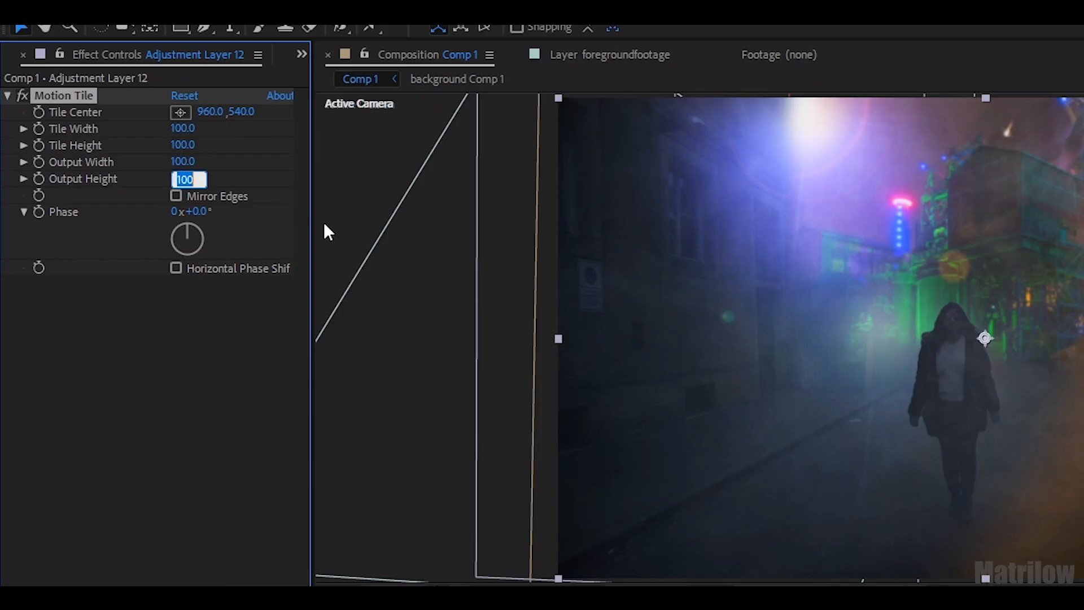
type("85")
key("Return")
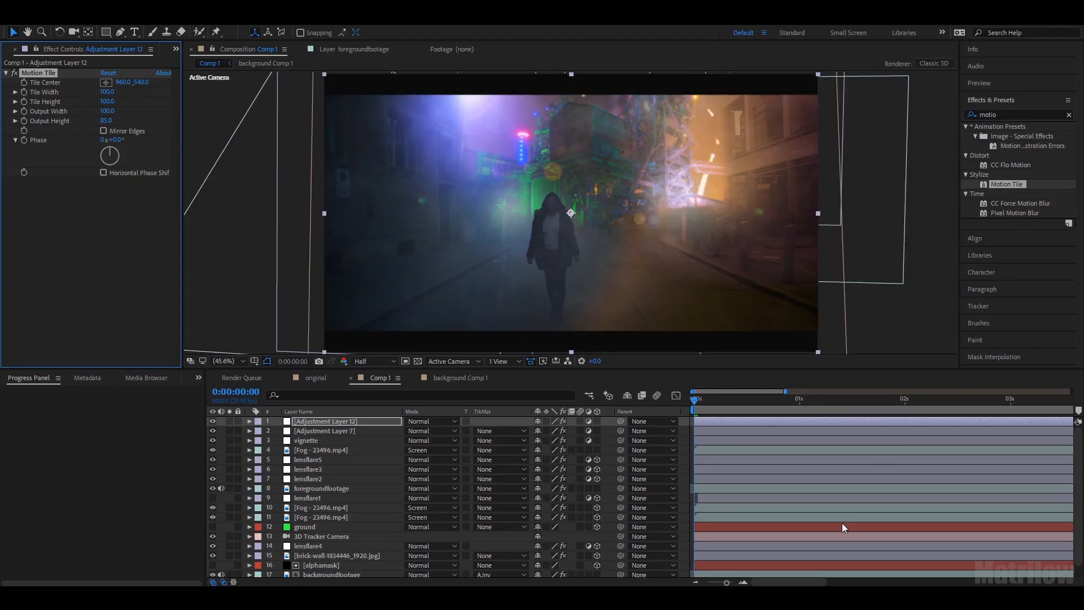
left_click(843, 527)
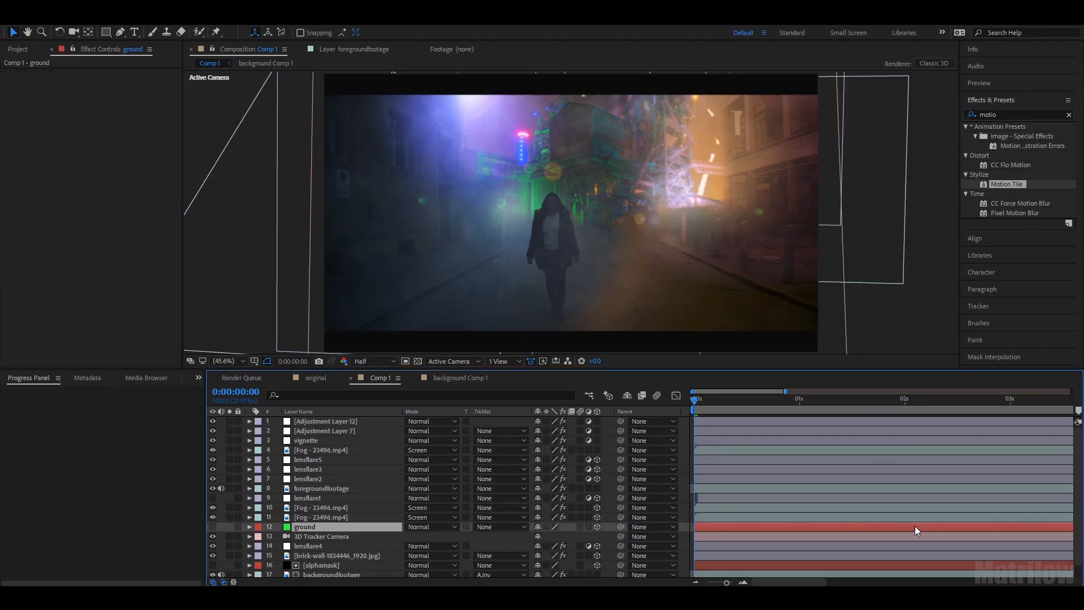